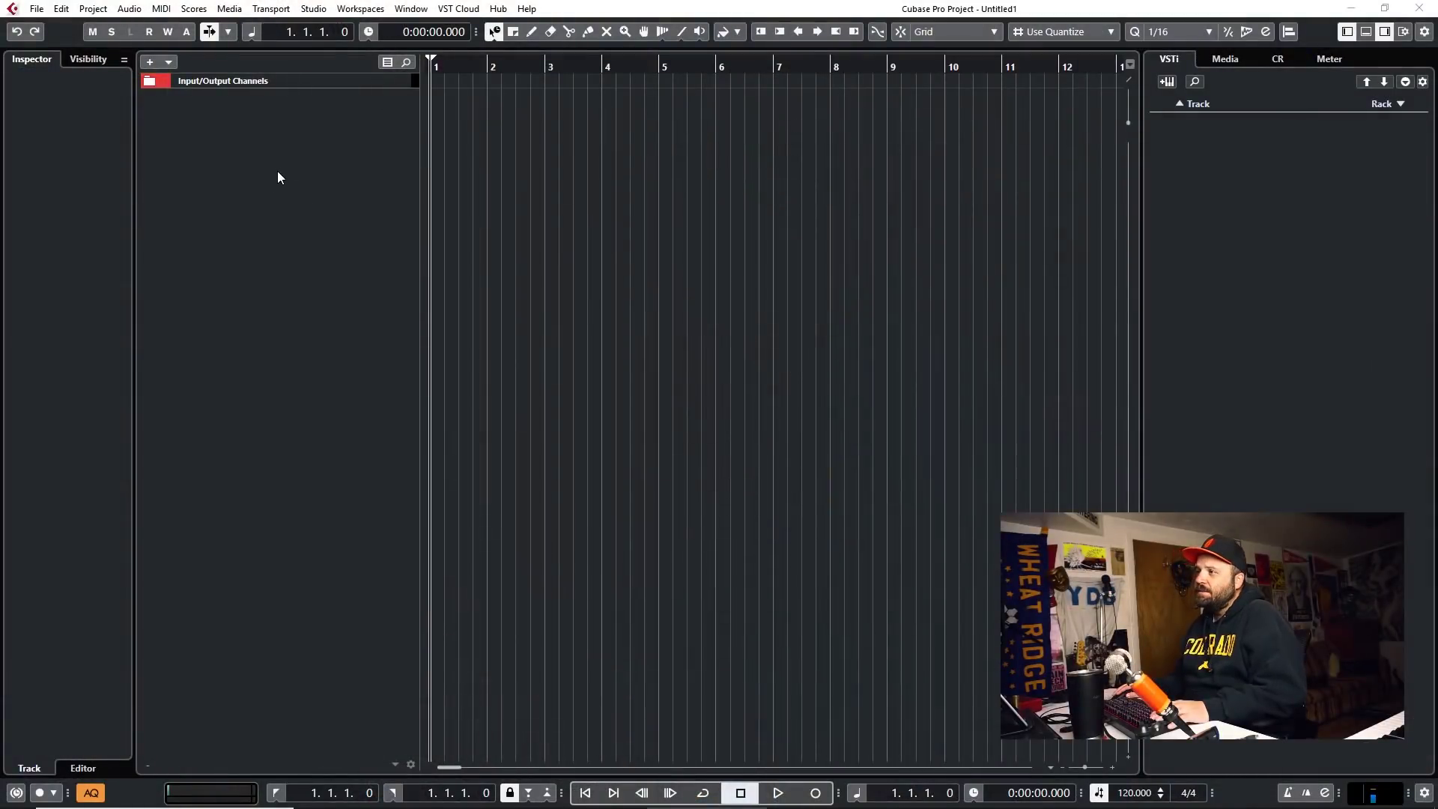
- Add a Kontakt 5 instrument track, 'Kontakt 5 01', to the empty project
click(279, 179)
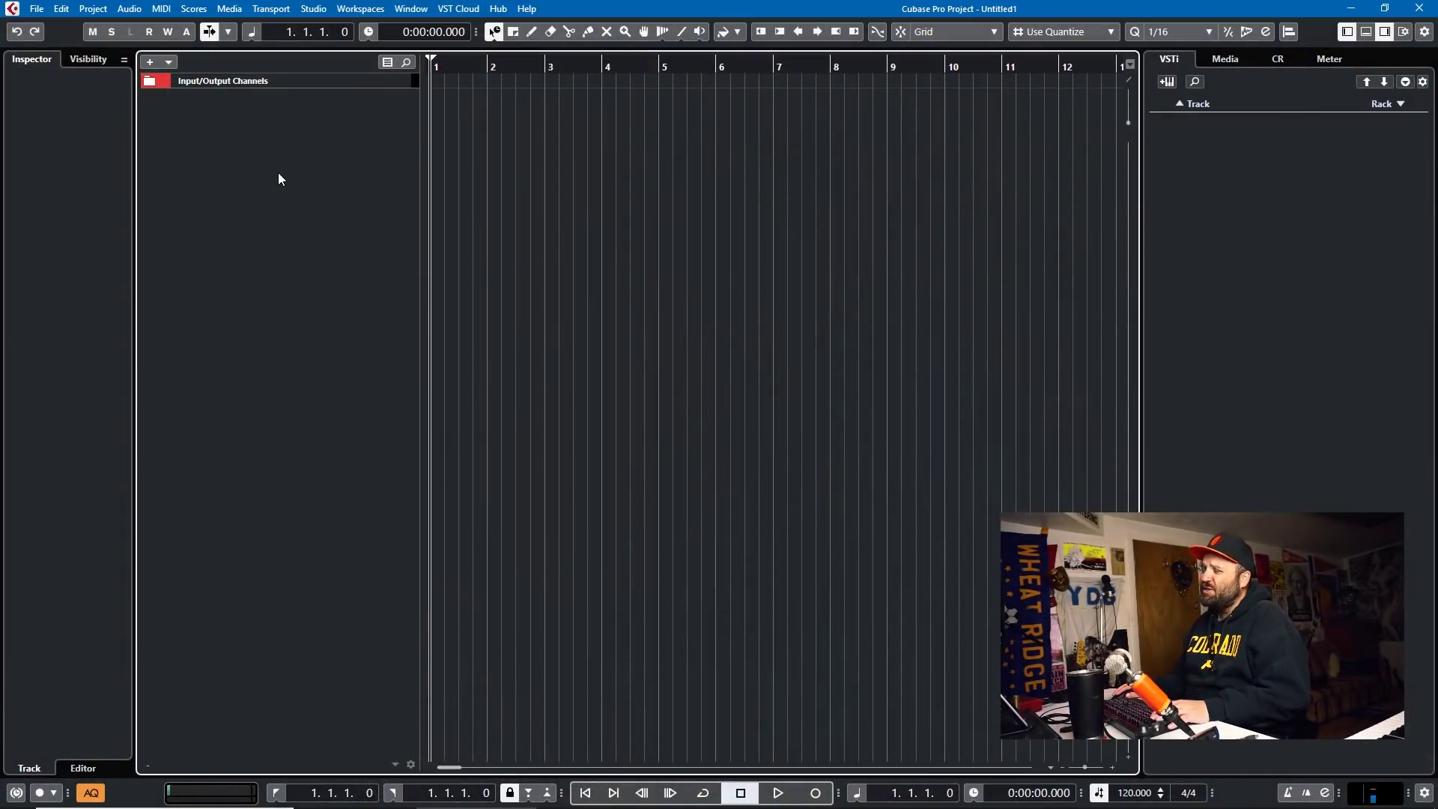
click(169, 62)
click(202, 77)
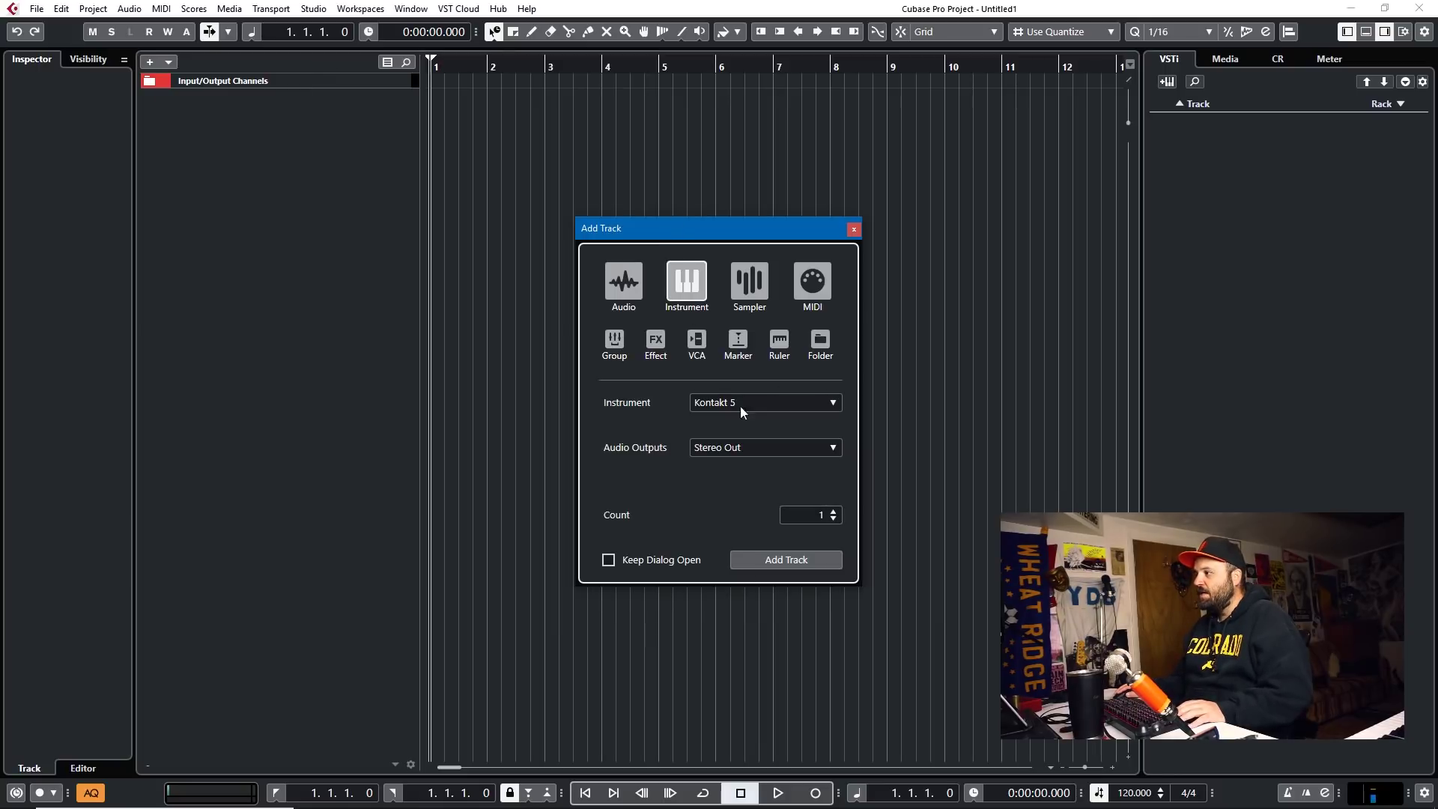
click(788, 560)
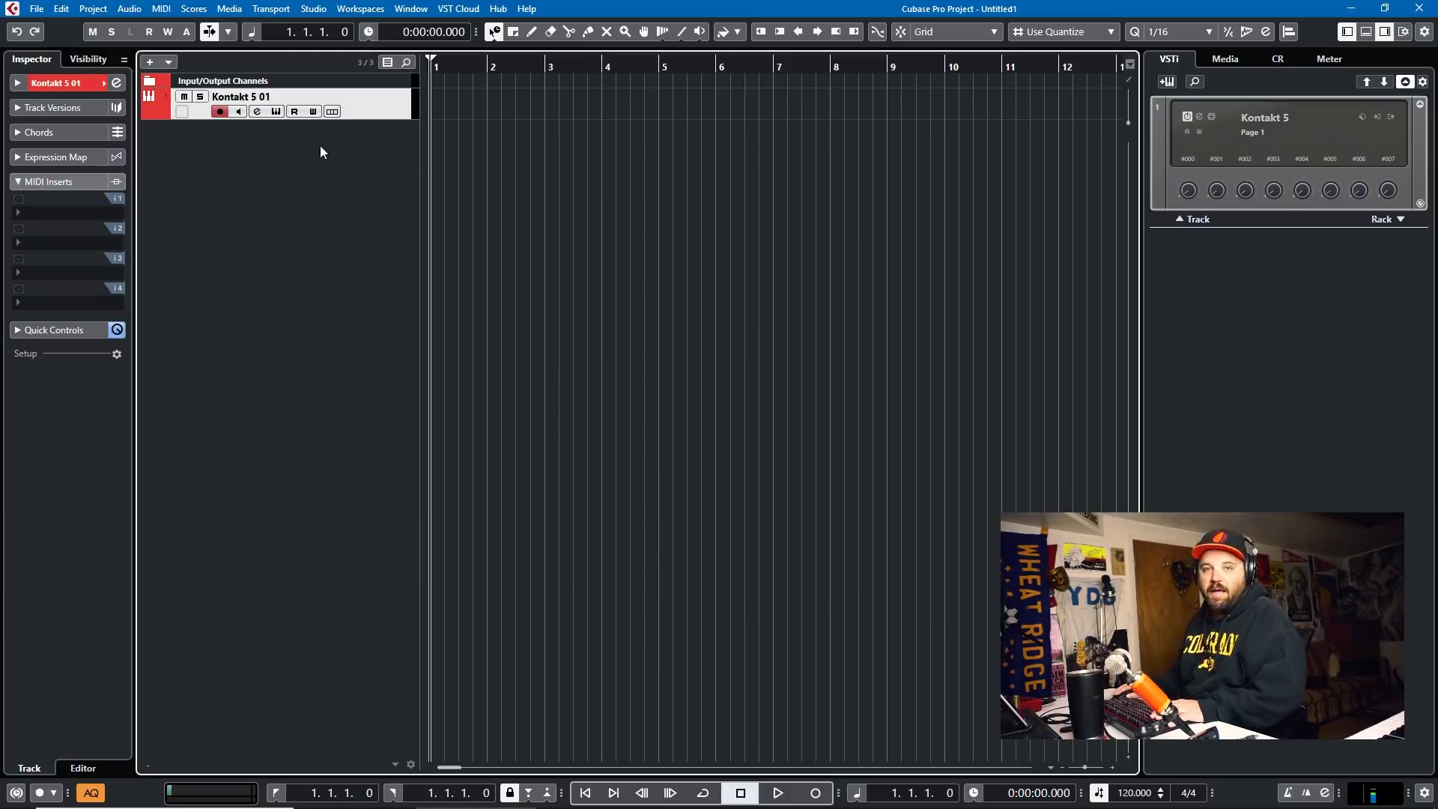
- Open the Kontakt 5 window, move it to the top, and filter libraries by 'abb'
click(275, 110)
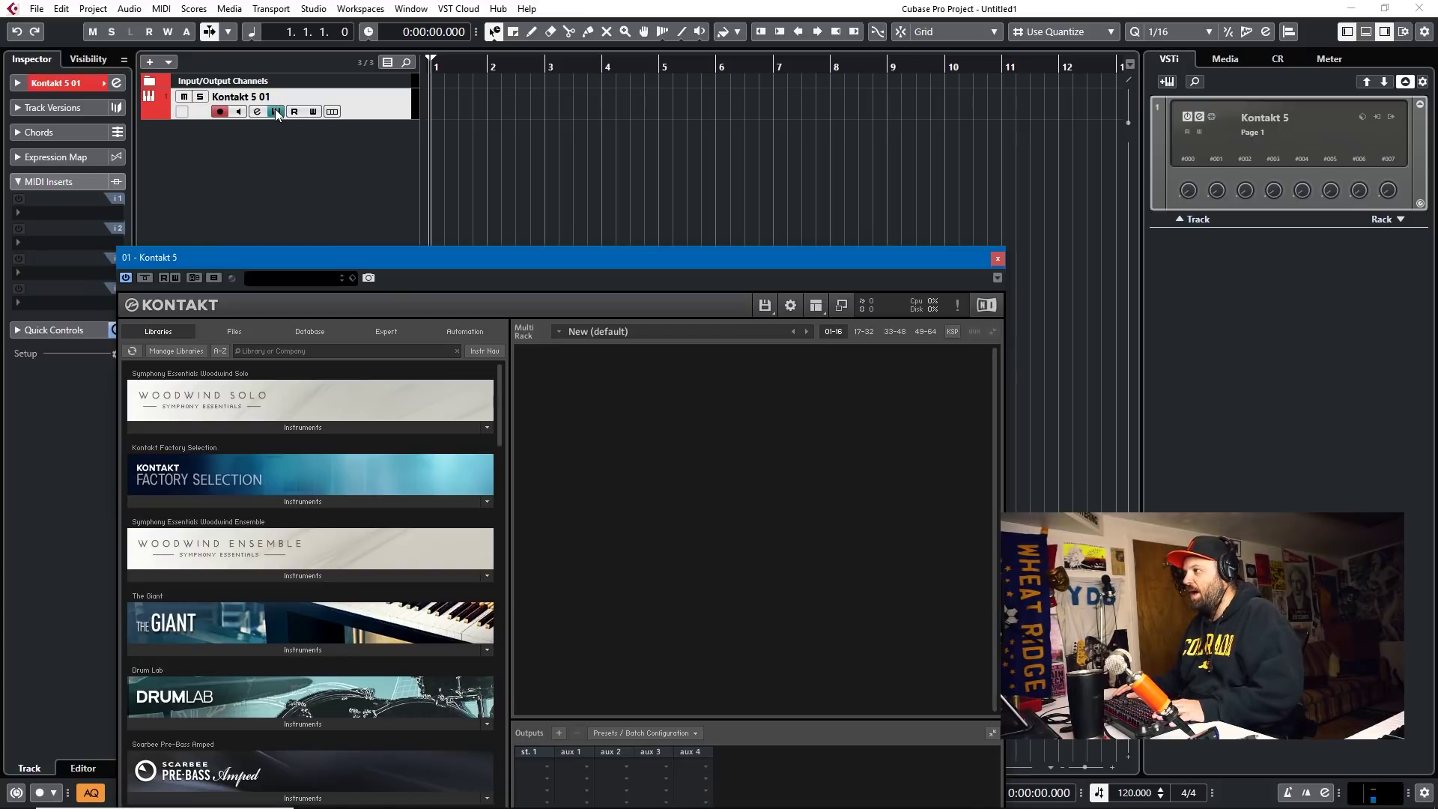
drag(391, 259, 478, 51)
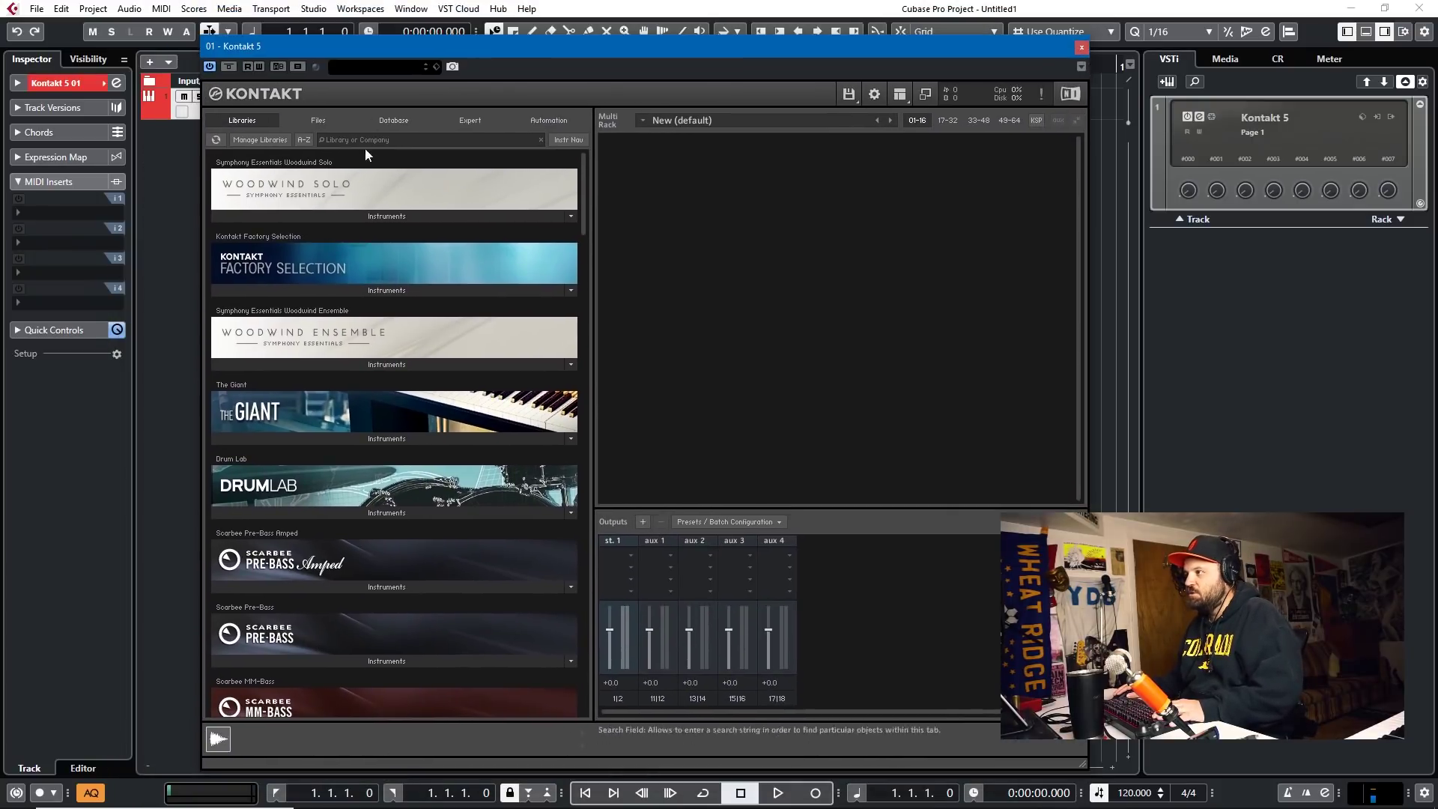
text(abb)
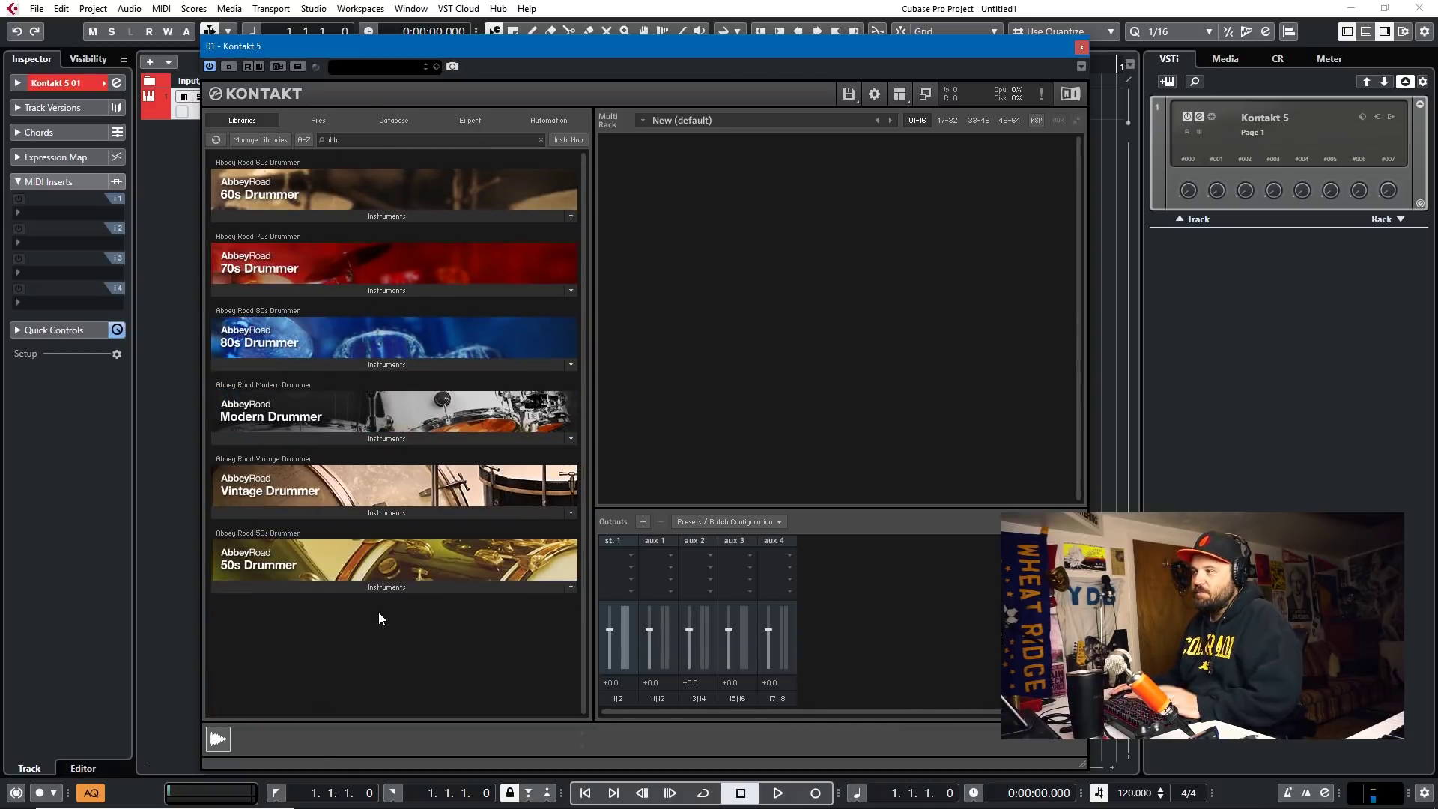
- Hide Kontakt's Outputs section and list the 80s Drummer library instruments
click(900, 94)
click(896, 154)
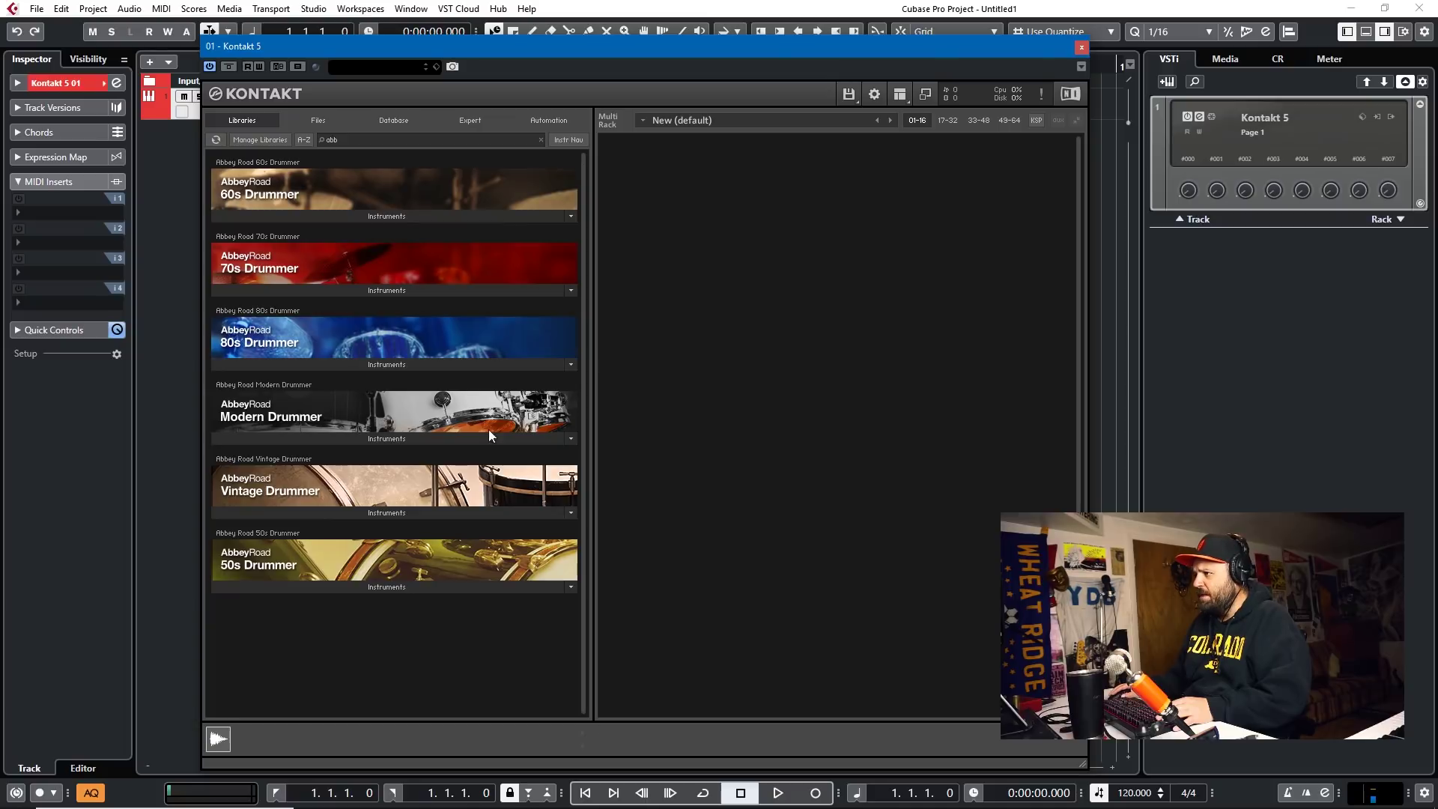
click(388, 365)
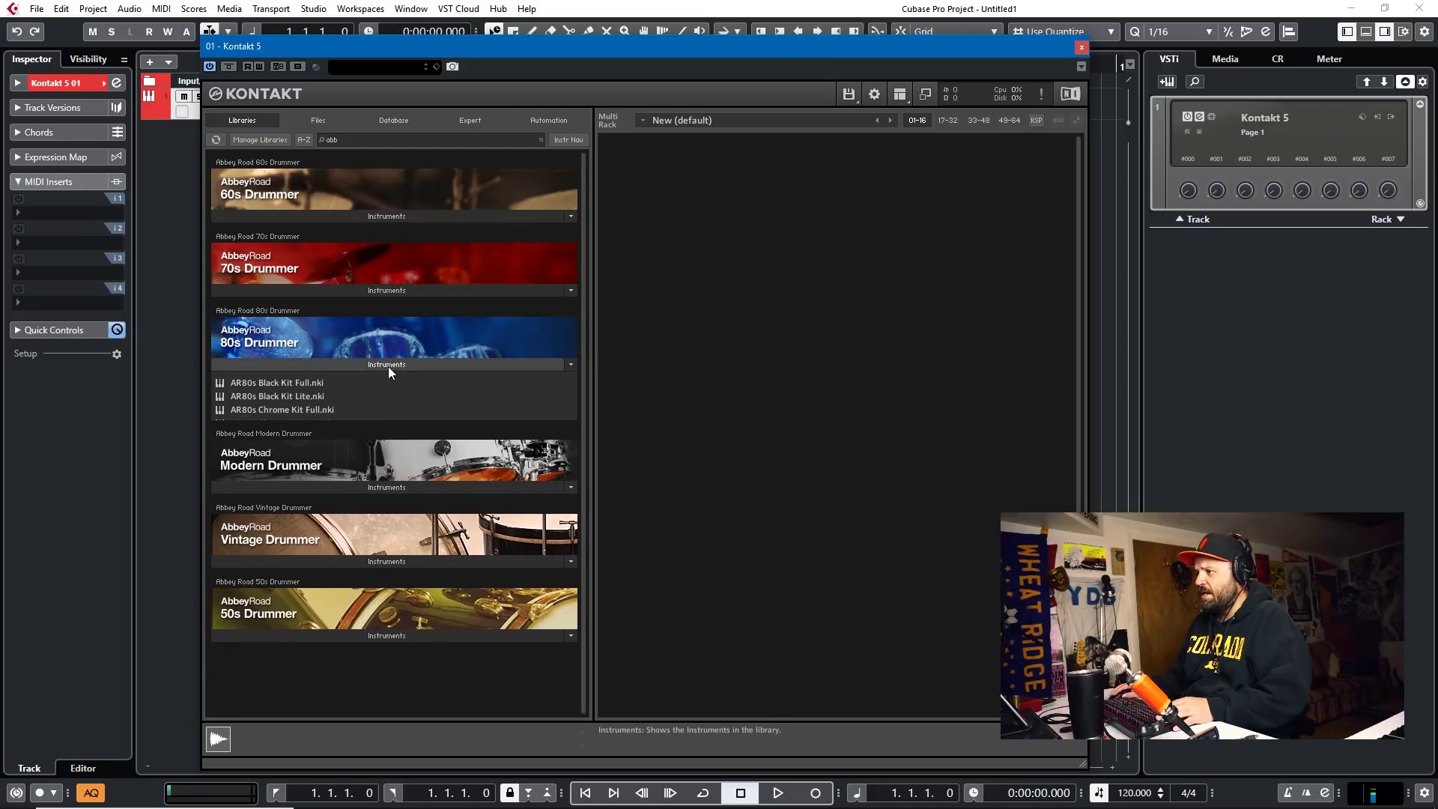
- Load AR80s Black Kit Full.nki and shift the Kontakt window up and left
double_click(285, 384)
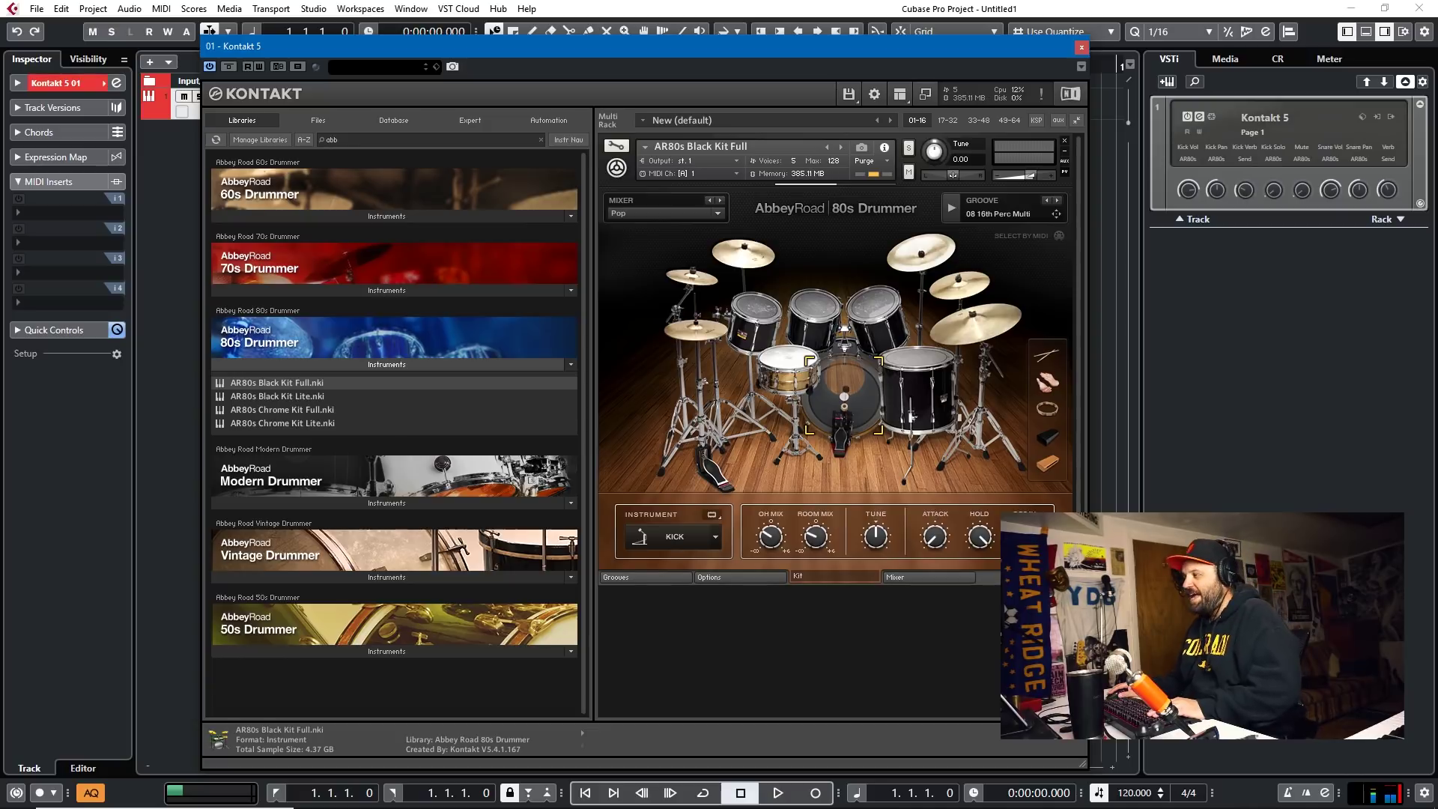
drag(573, 52, 434, 27)
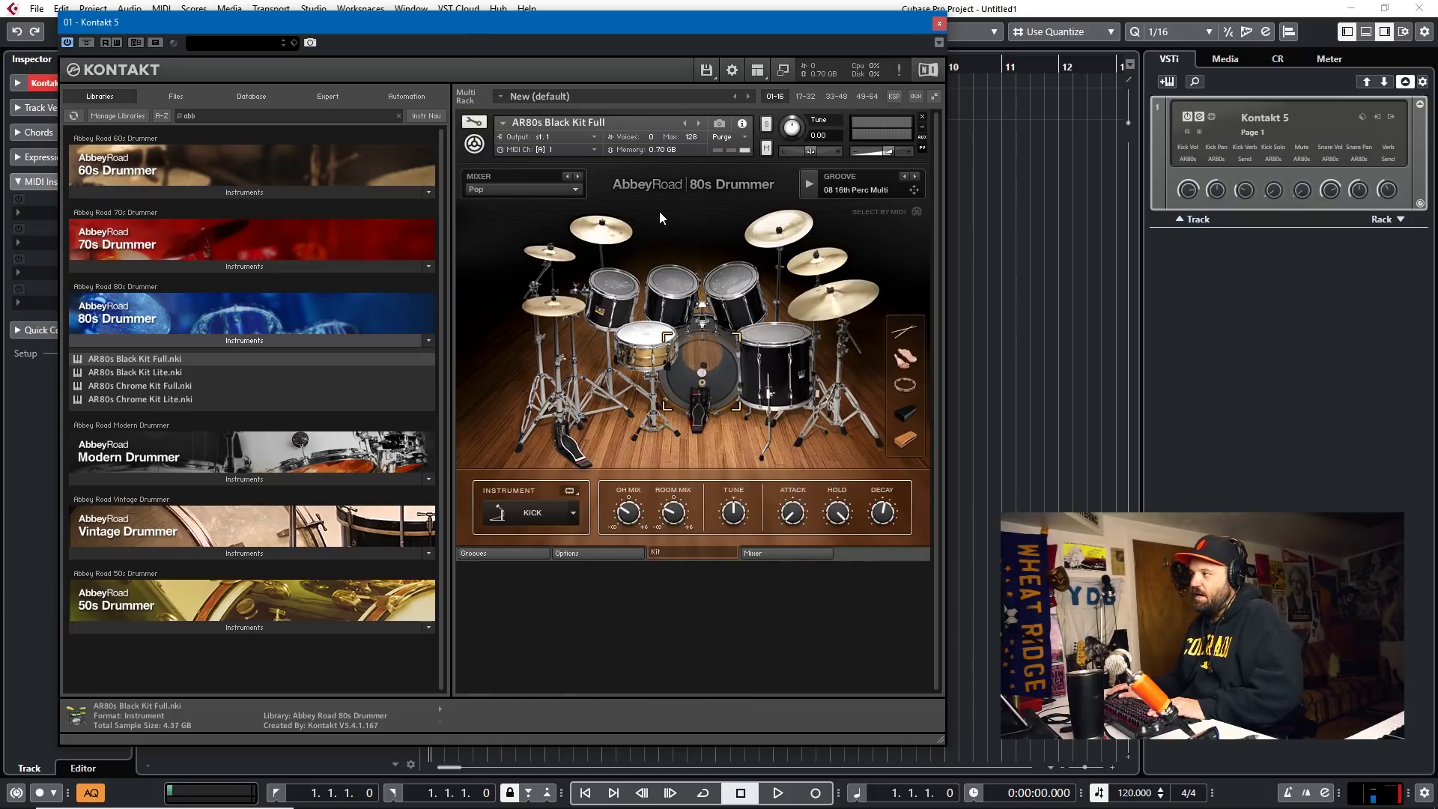
- Show the kit mixer, solo CMP ST, and raise the CMP ST and CMP M faders
click(751, 557)
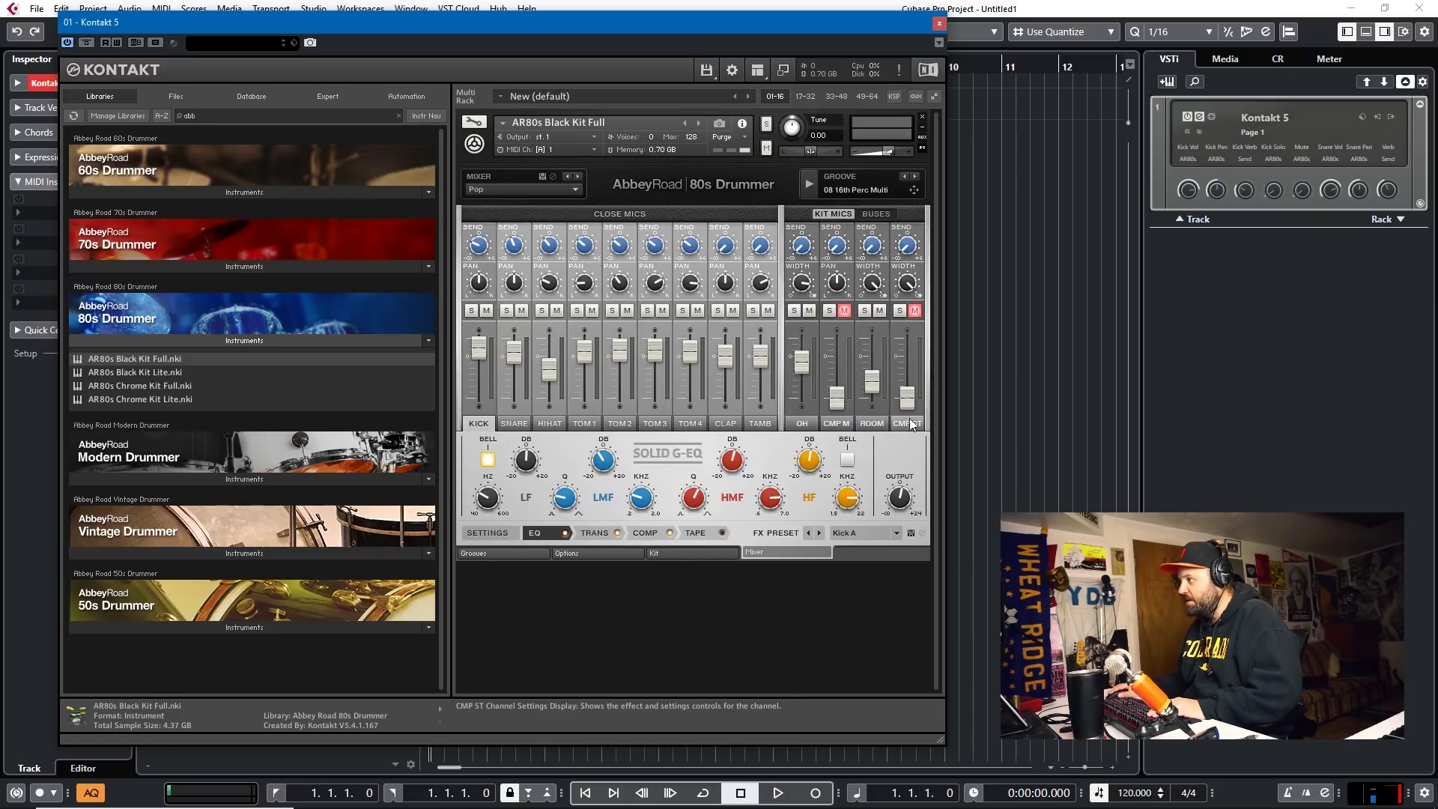
click(899, 310)
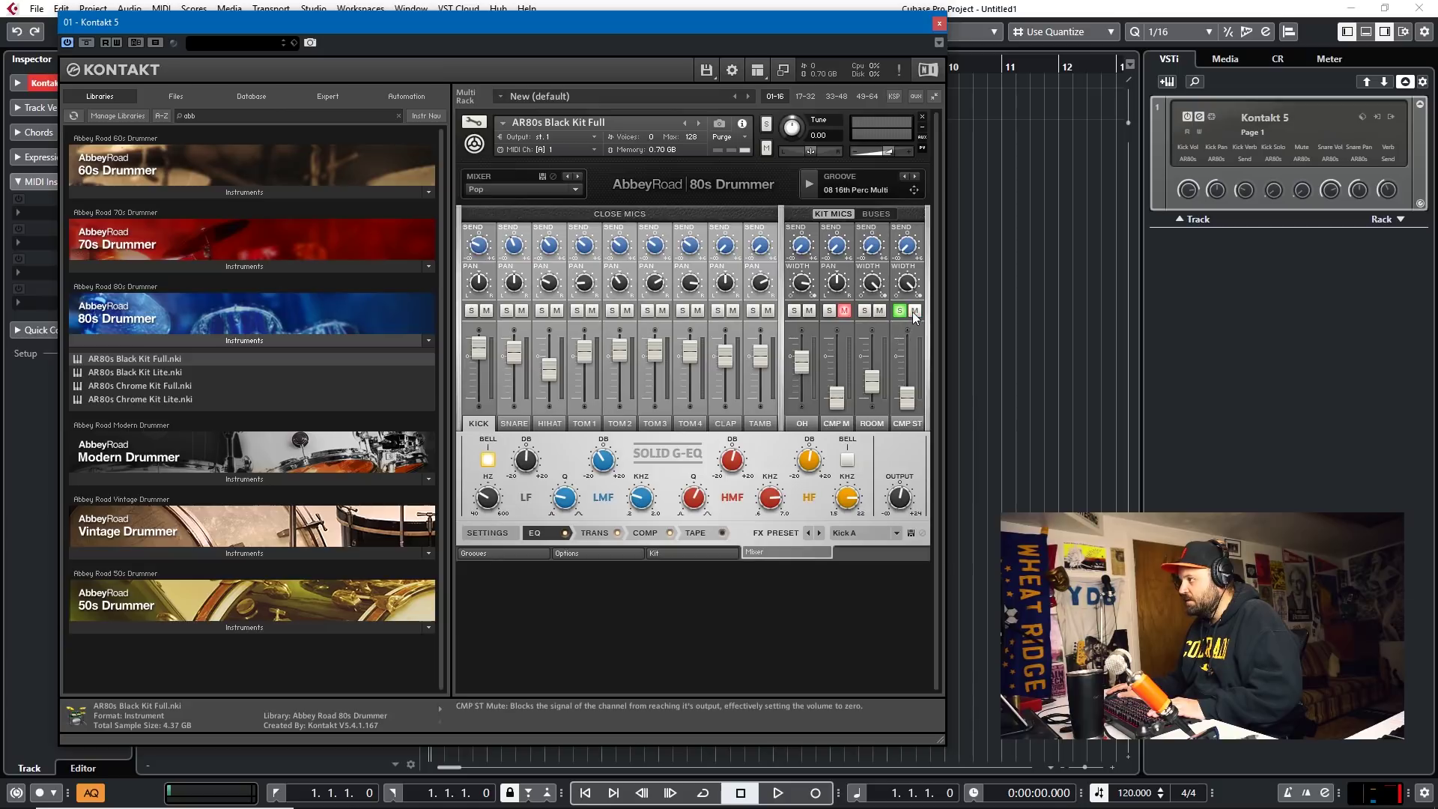
drag(907, 397, 903, 384)
scroll(900, 334, up, 2)
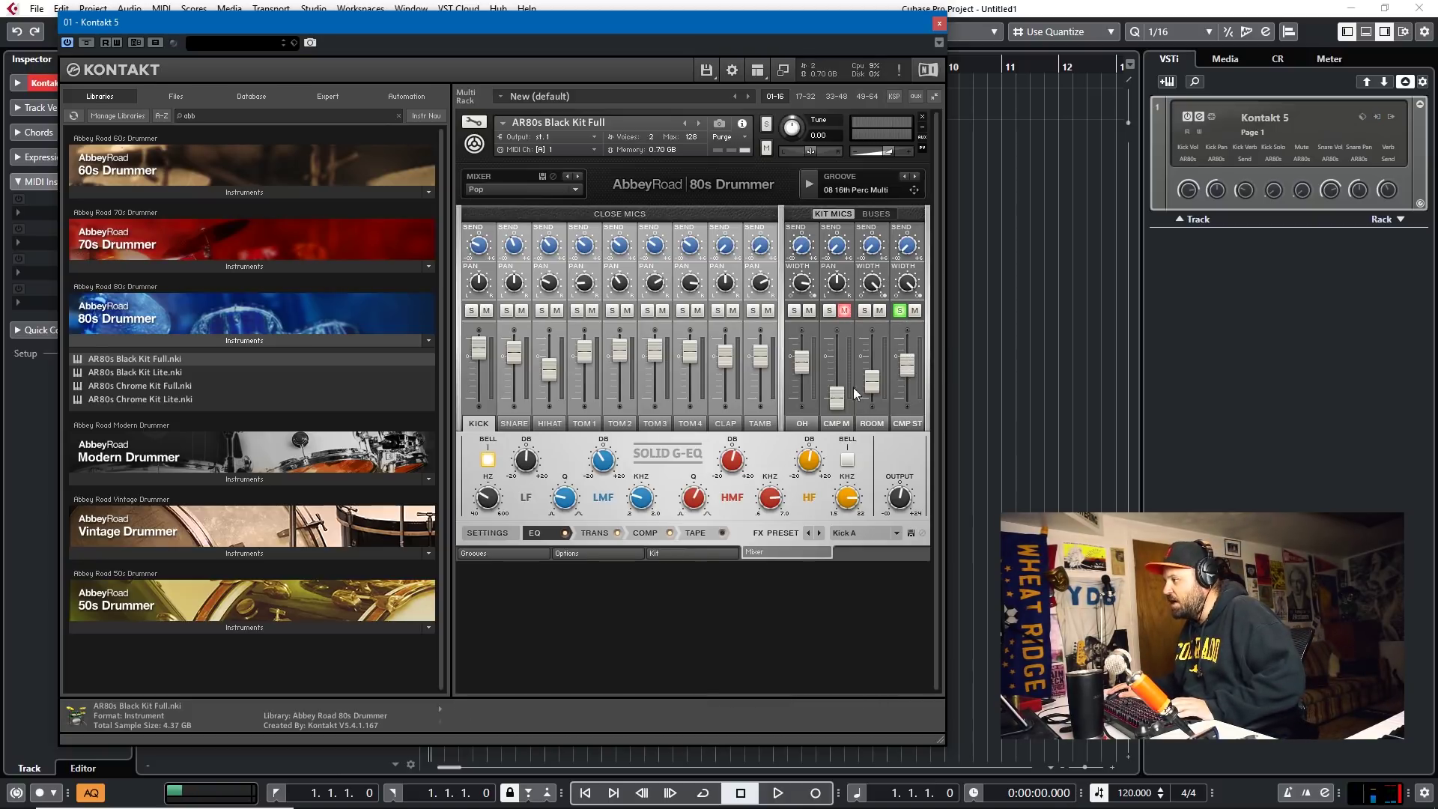
drag(837, 397, 837, 354)
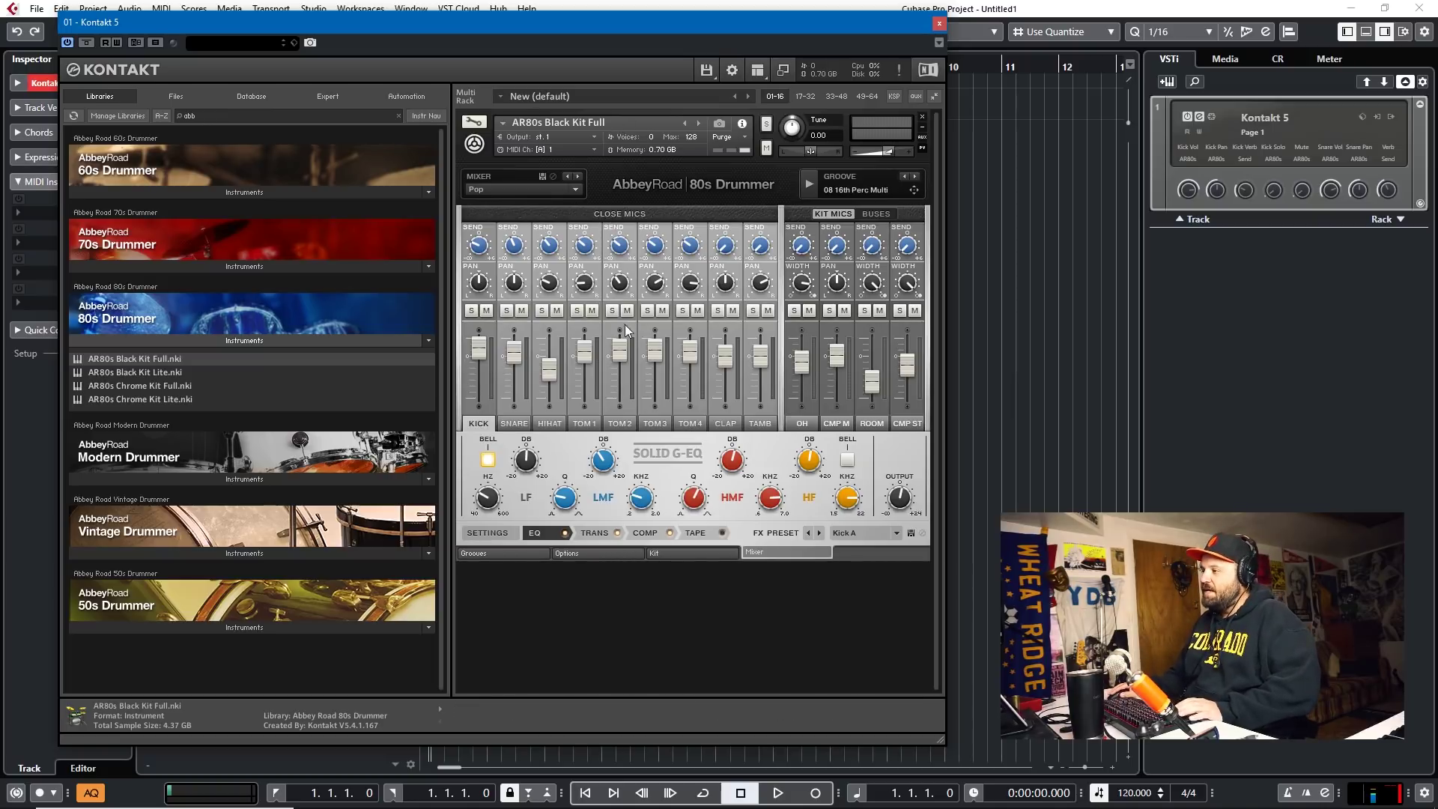
- Try the Heavy Metal mixer preset, then settle on New Wave - Indie
click(579, 195)
click(527, 211)
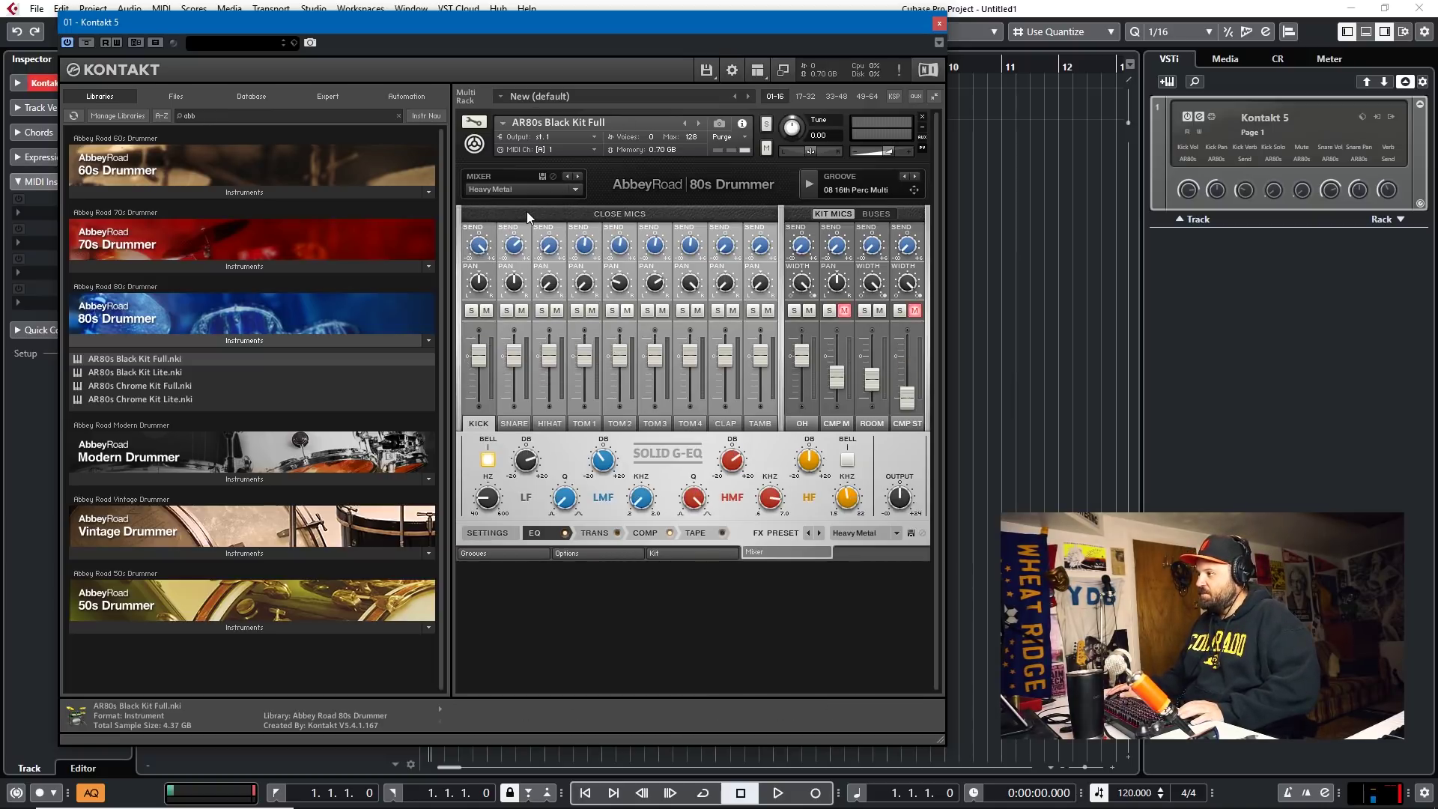
click(559, 195)
click(539, 226)
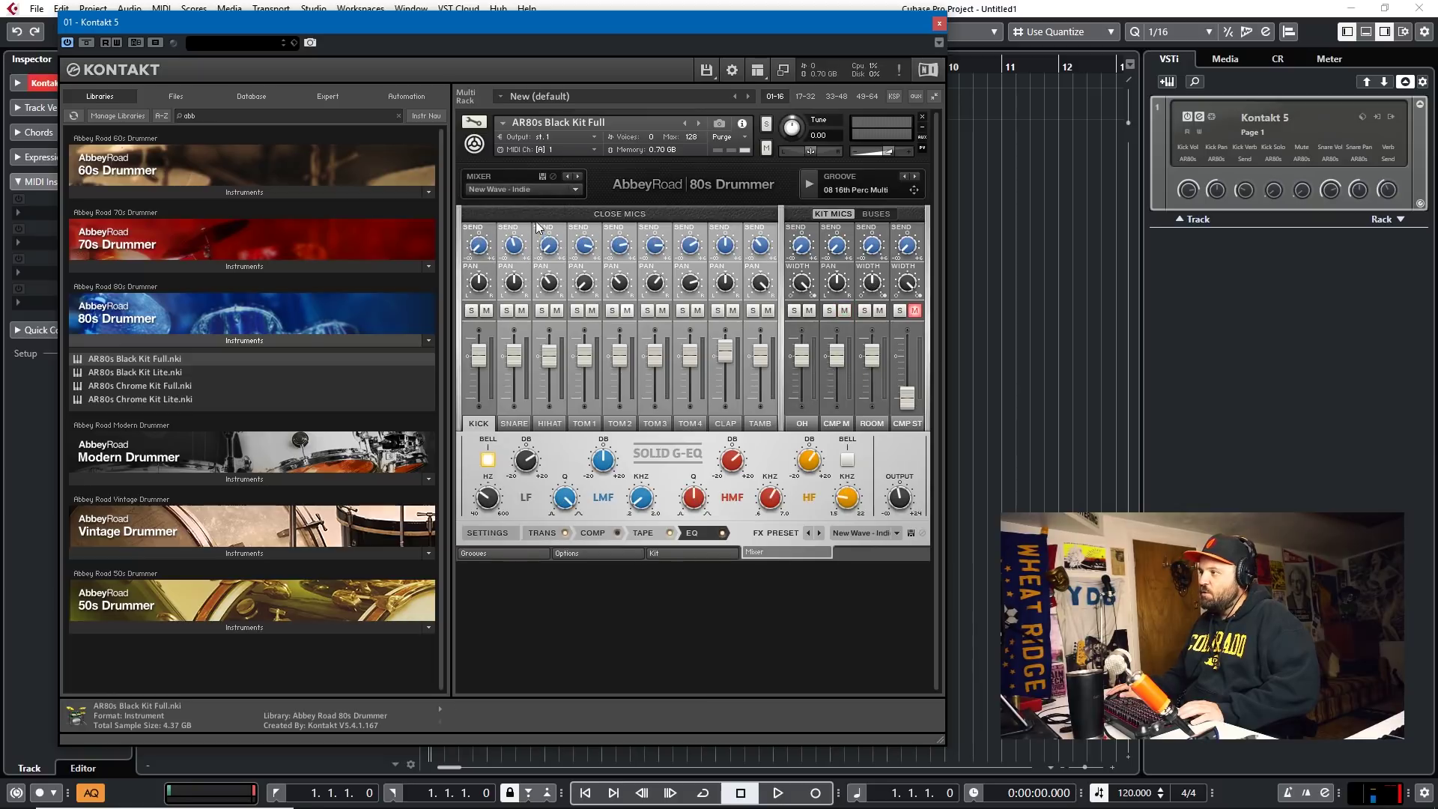
click(578, 196)
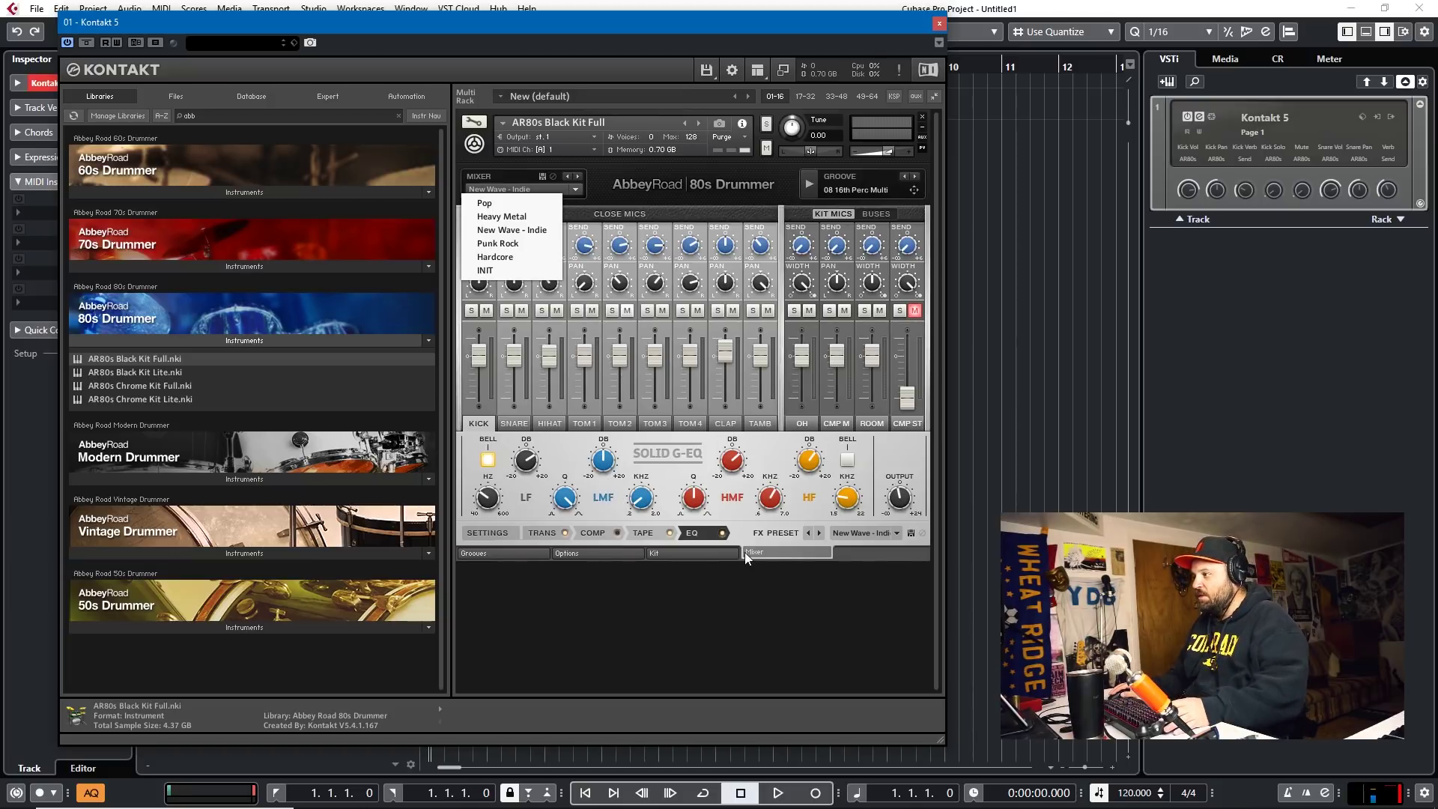
click(711, 534)
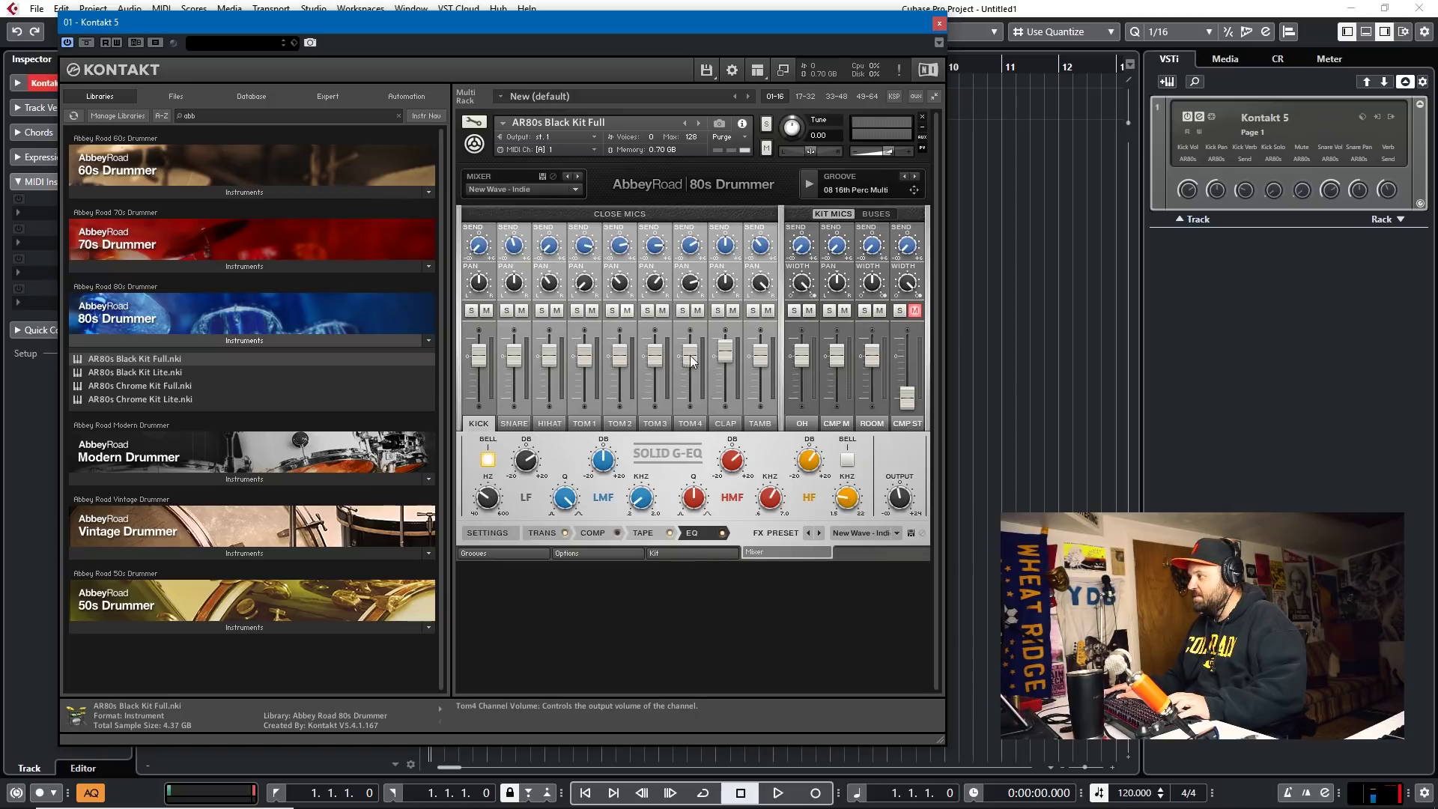
- Lower the CLAP fader slightly and raise the CMP ST fader
drag(724, 351, 725, 356)
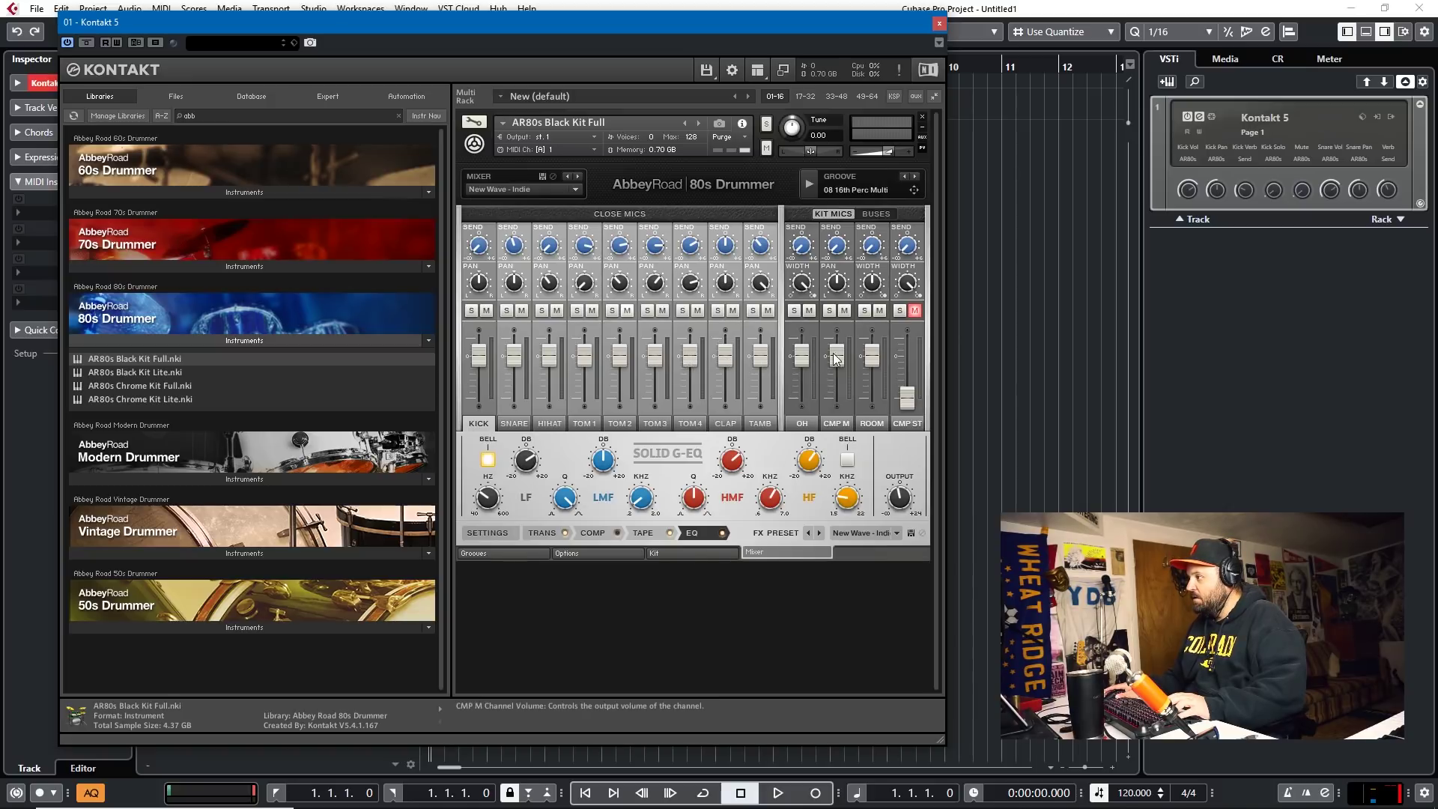
drag(906, 397, 906, 356)
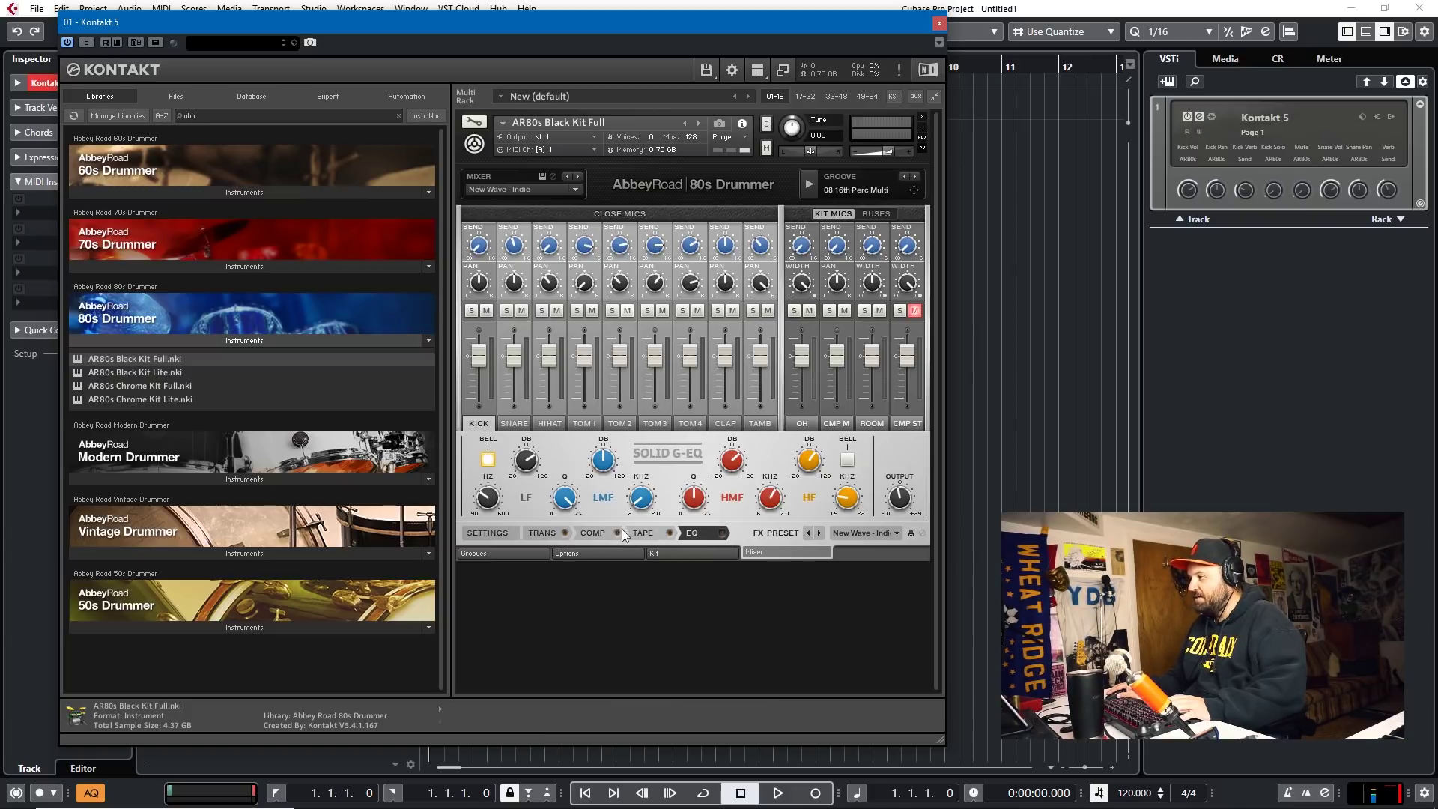
- Review the effects on the SNARE, HIHAT, TOM1–TOM4, CLAP and TAMB channels
click(514, 423)
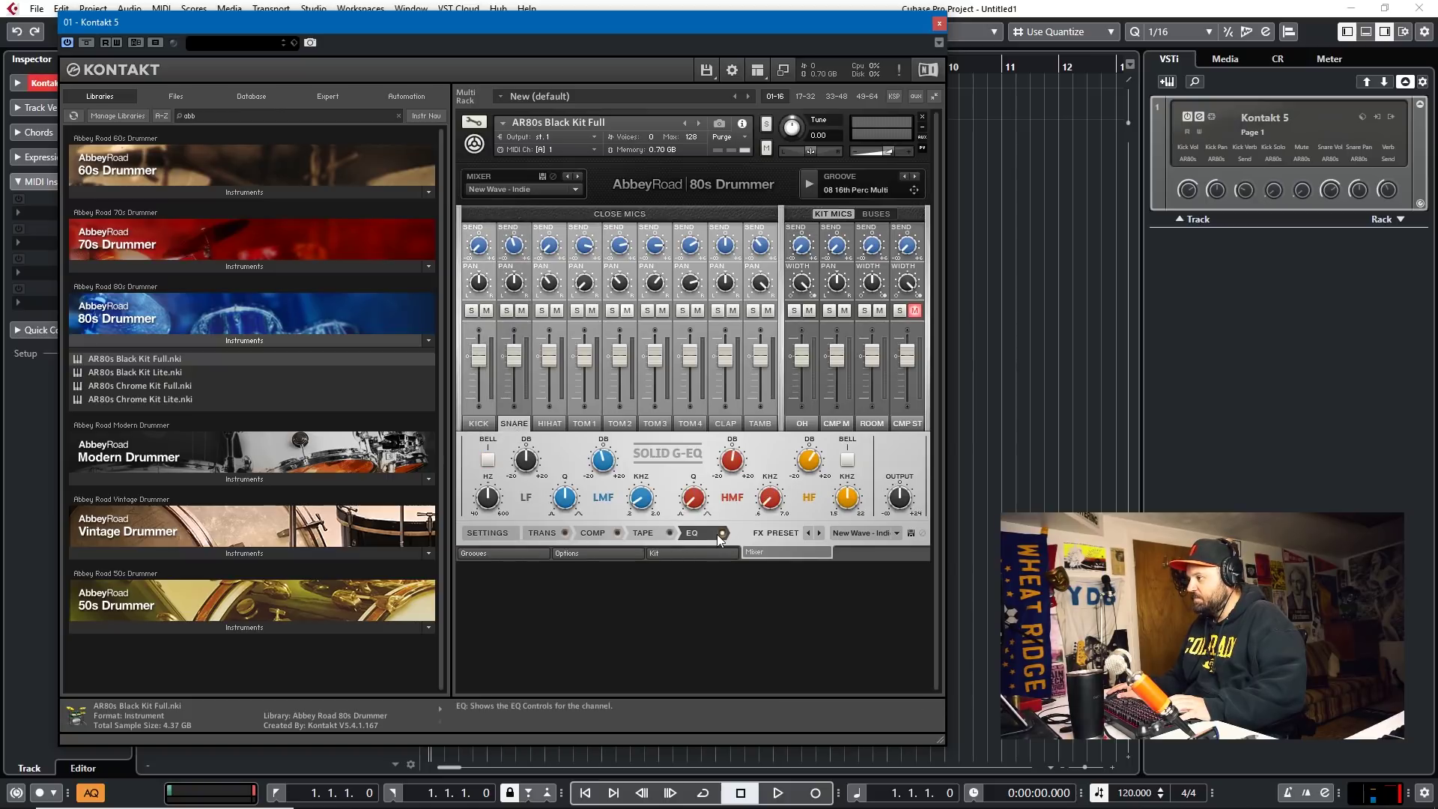
click(548, 426)
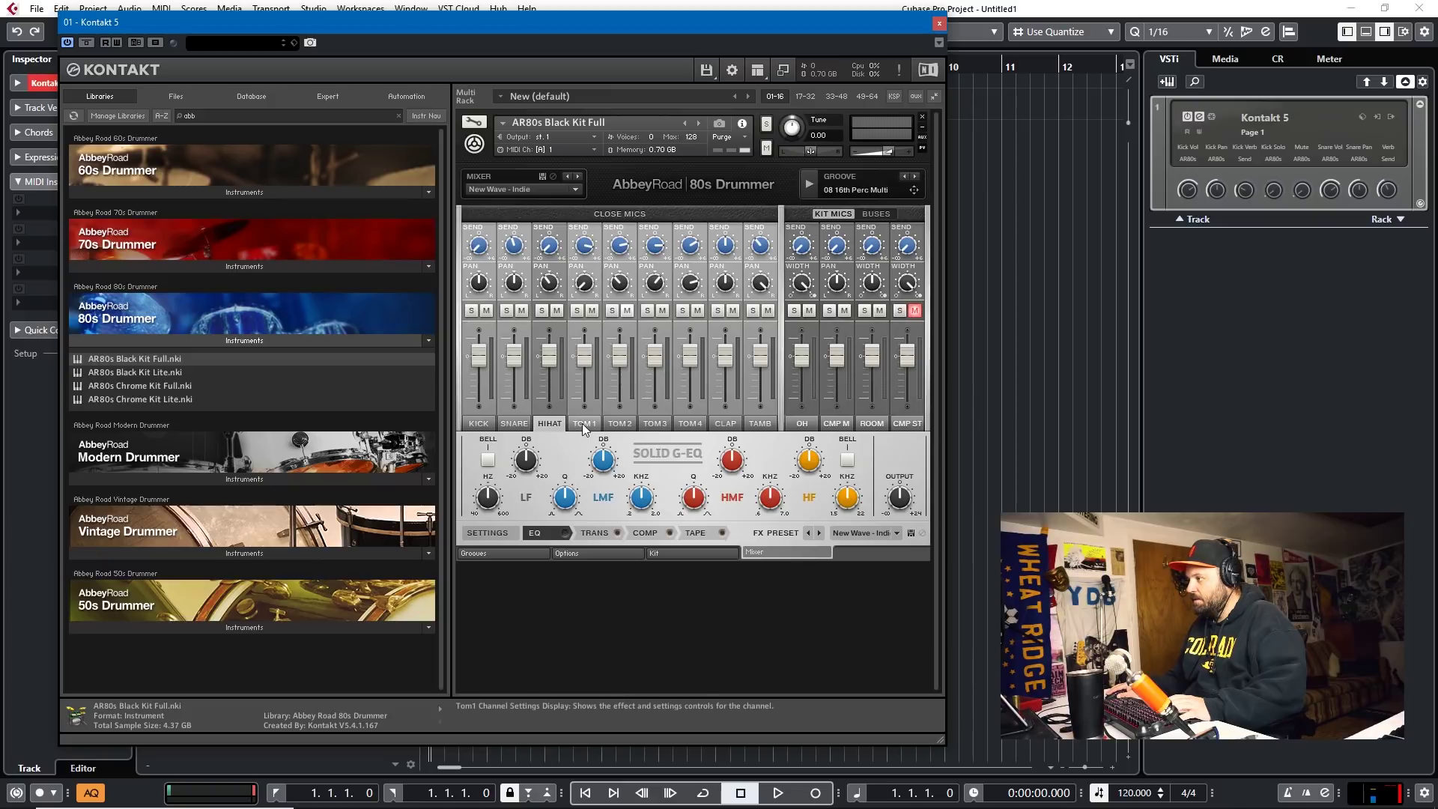
click(583, 425)
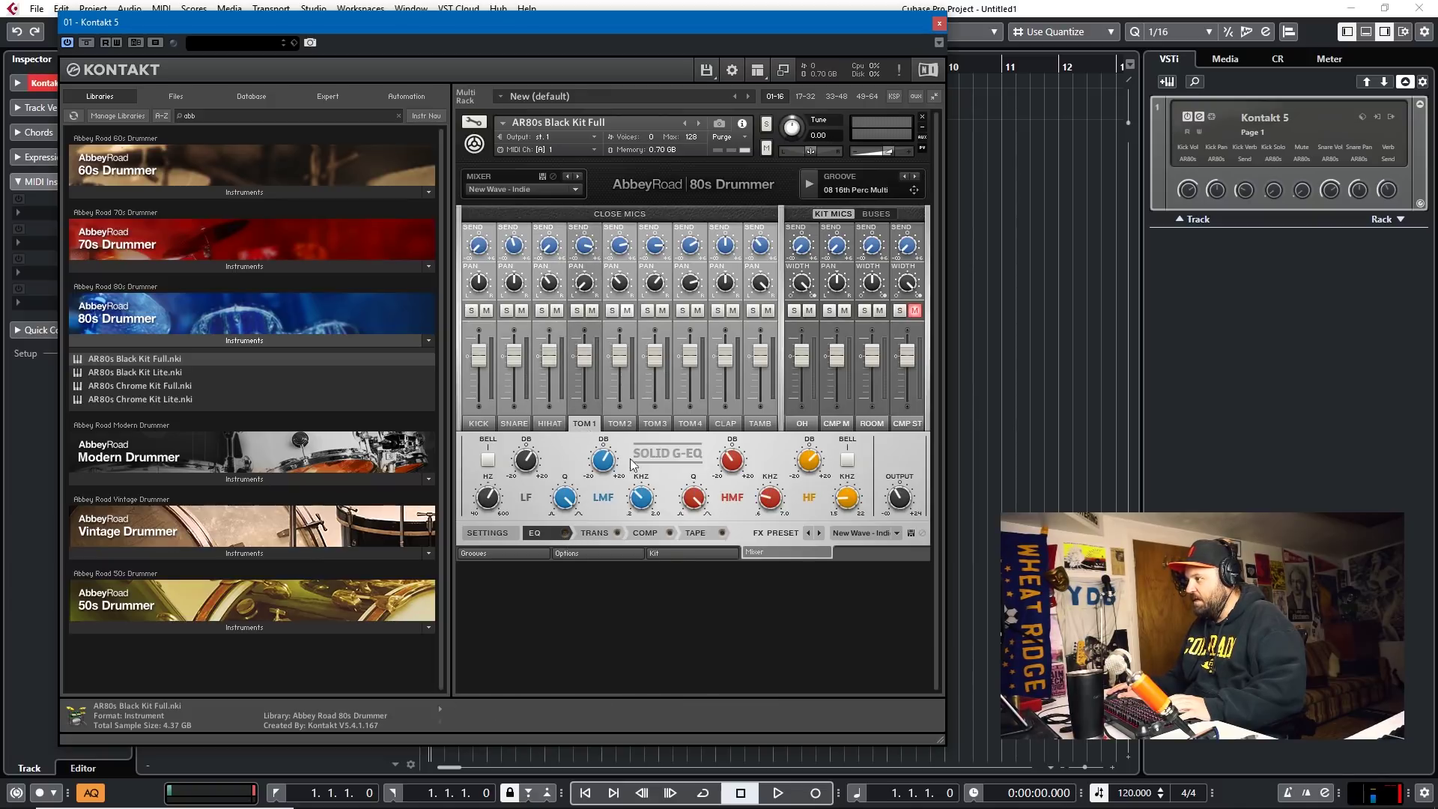
click(620, 424)
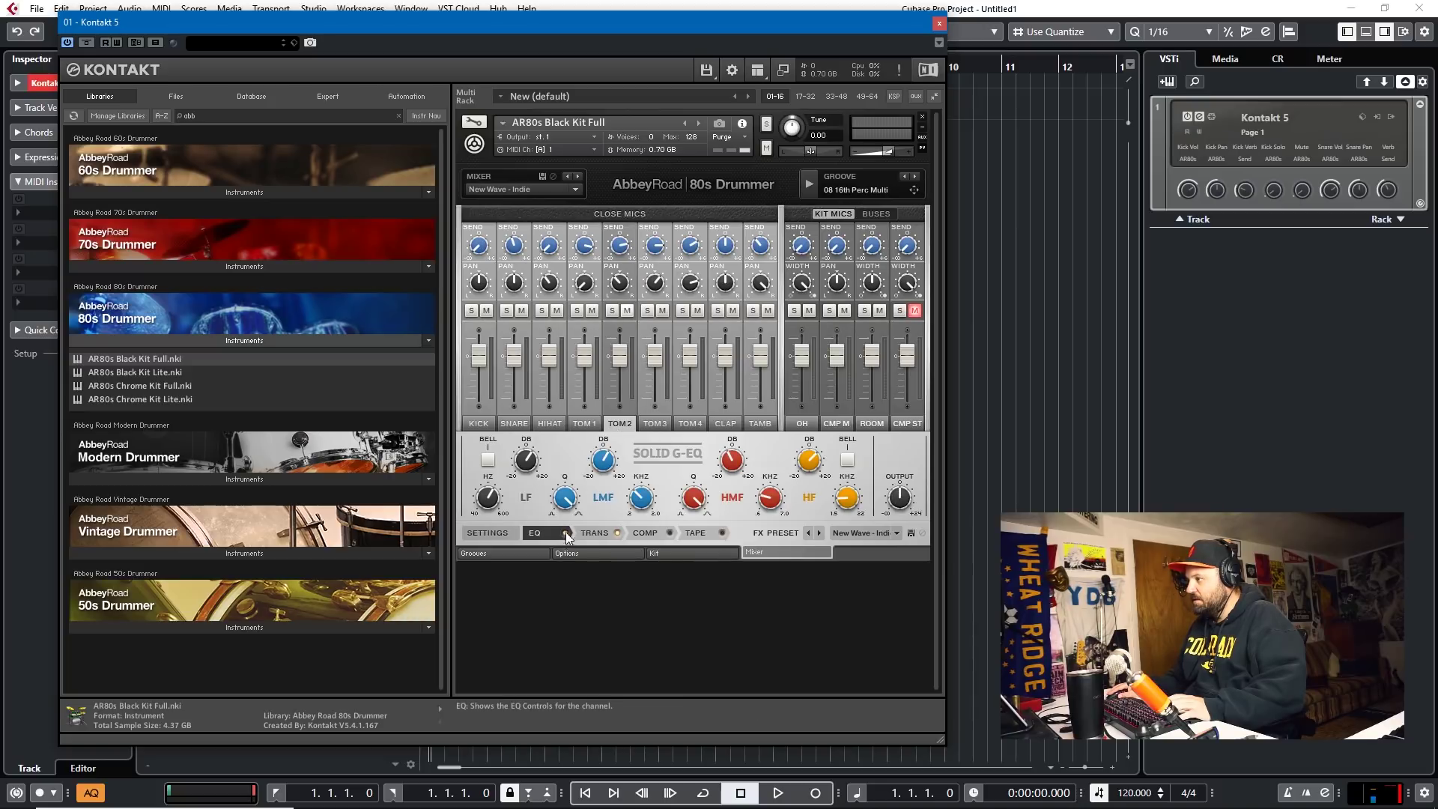
click(655, 424)
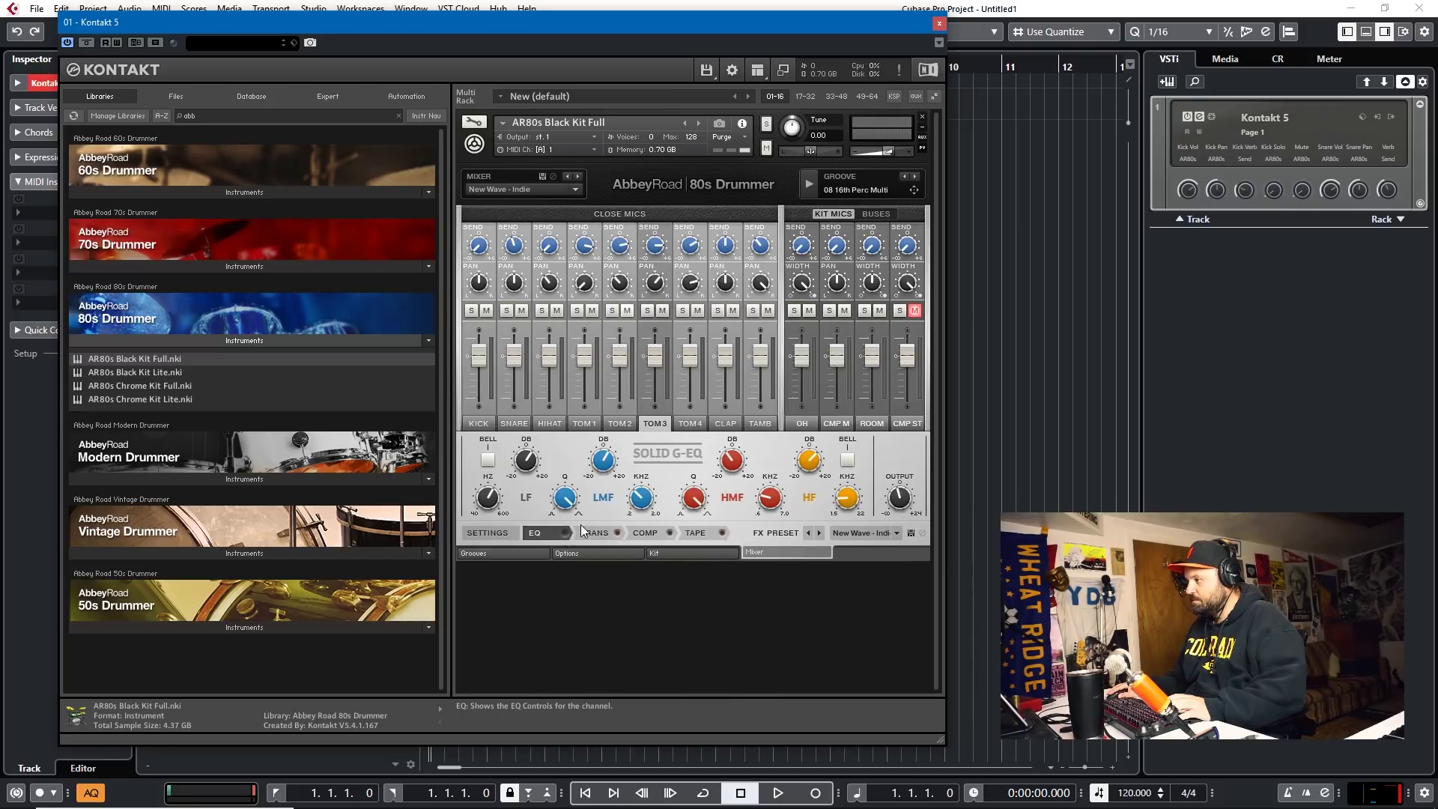
click(689, 424)
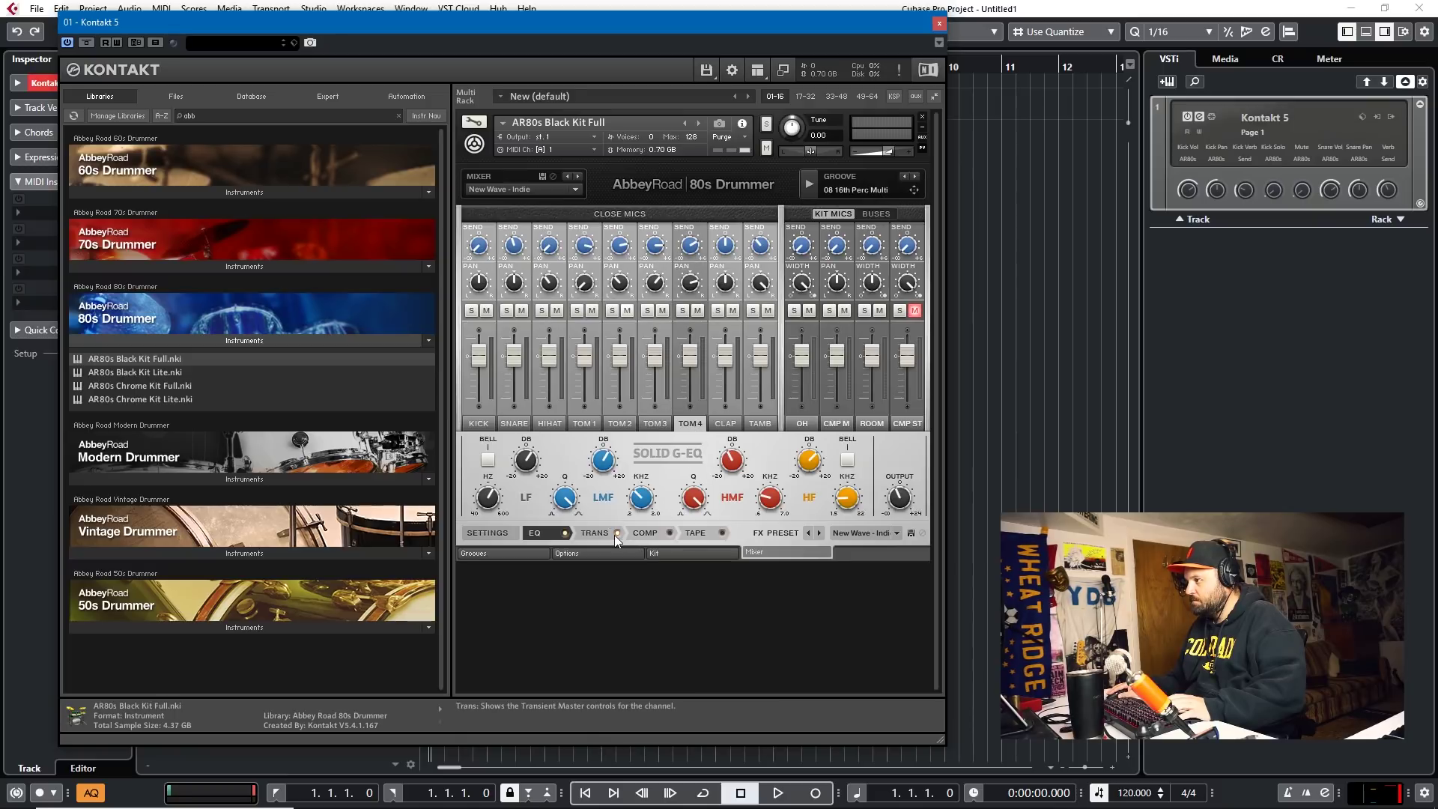
click(724, 424)
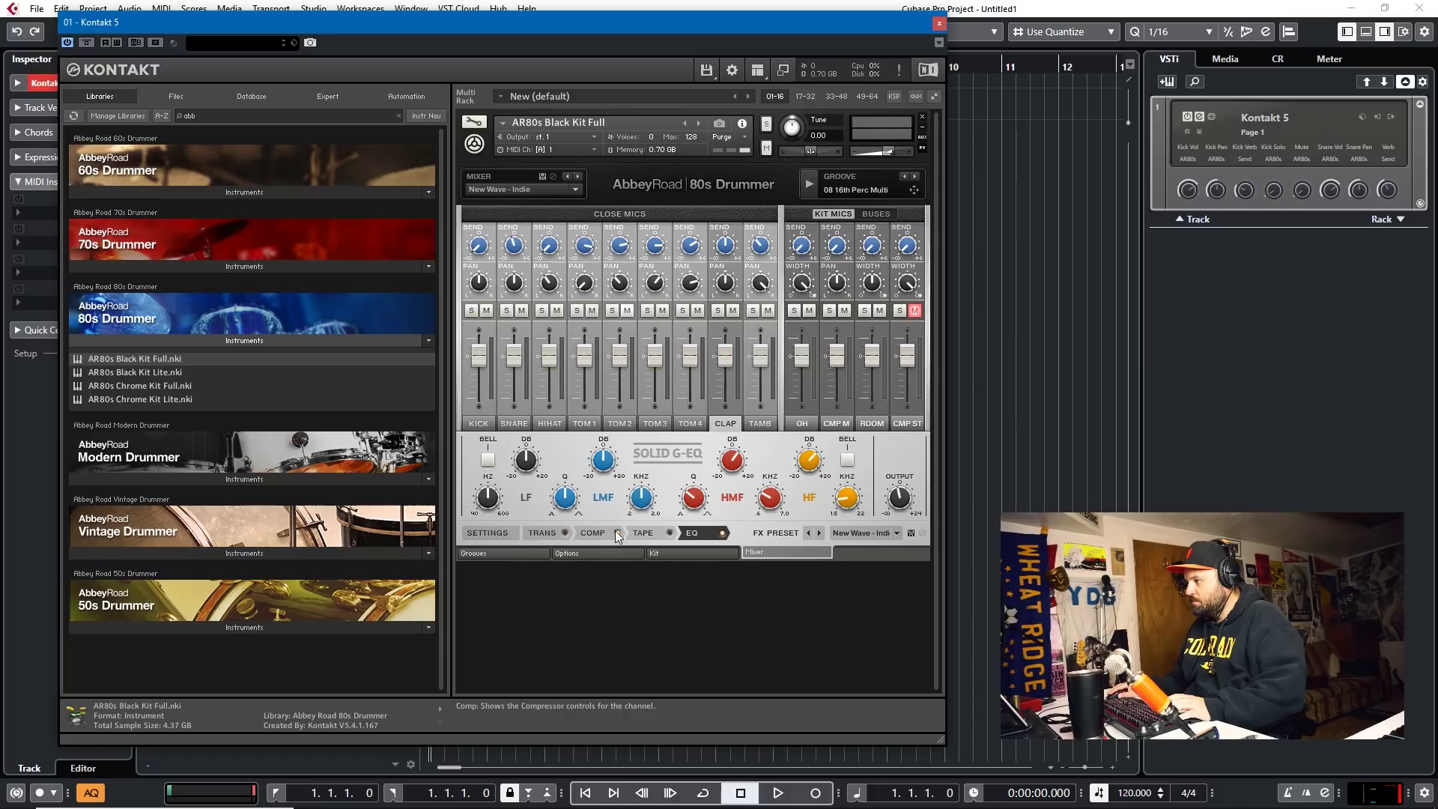
click(759, 424)
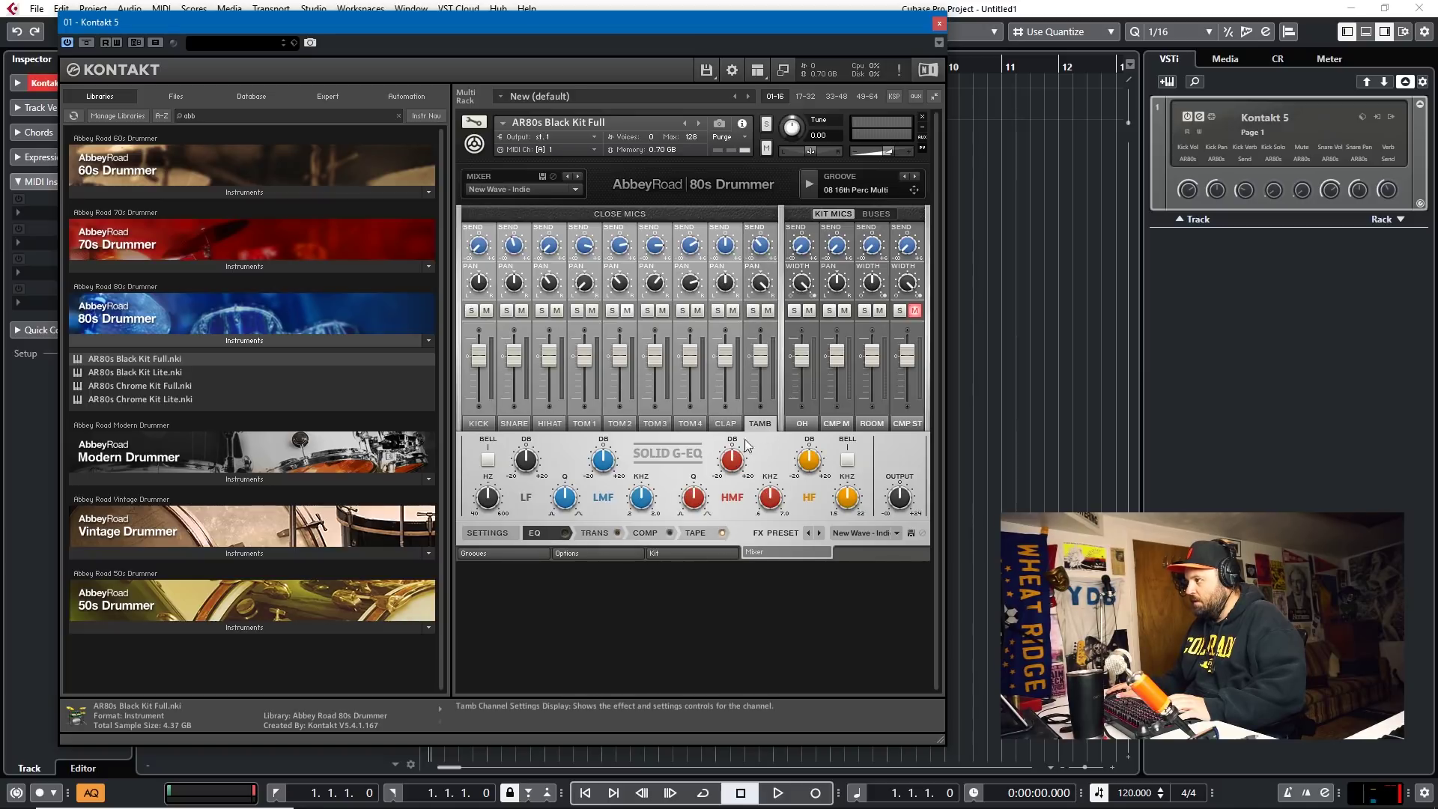
- Bypass the OH EQ, re-enable the ROOM EQ, and unmute the CMP ST channel
click(805, 423)
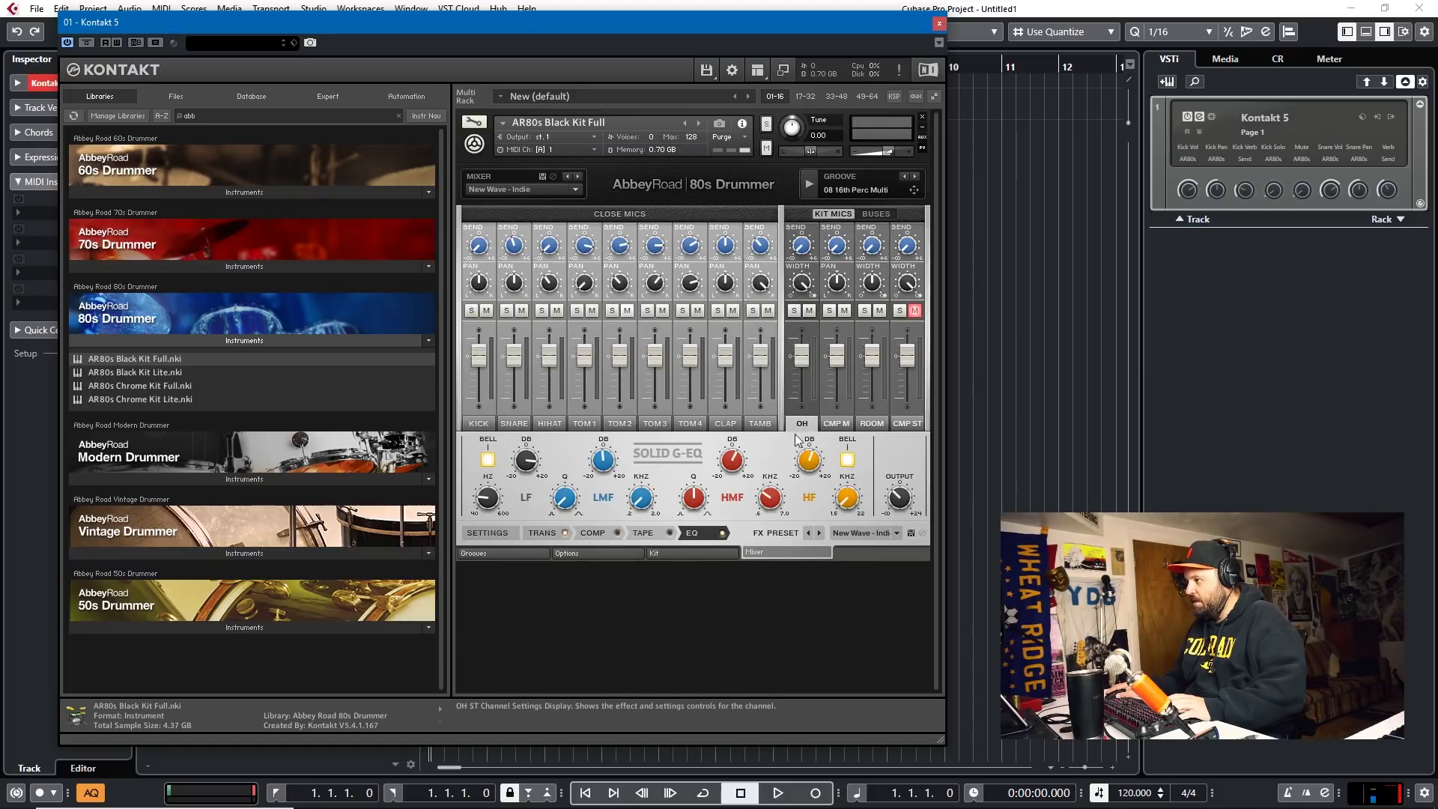
click(721, 532)
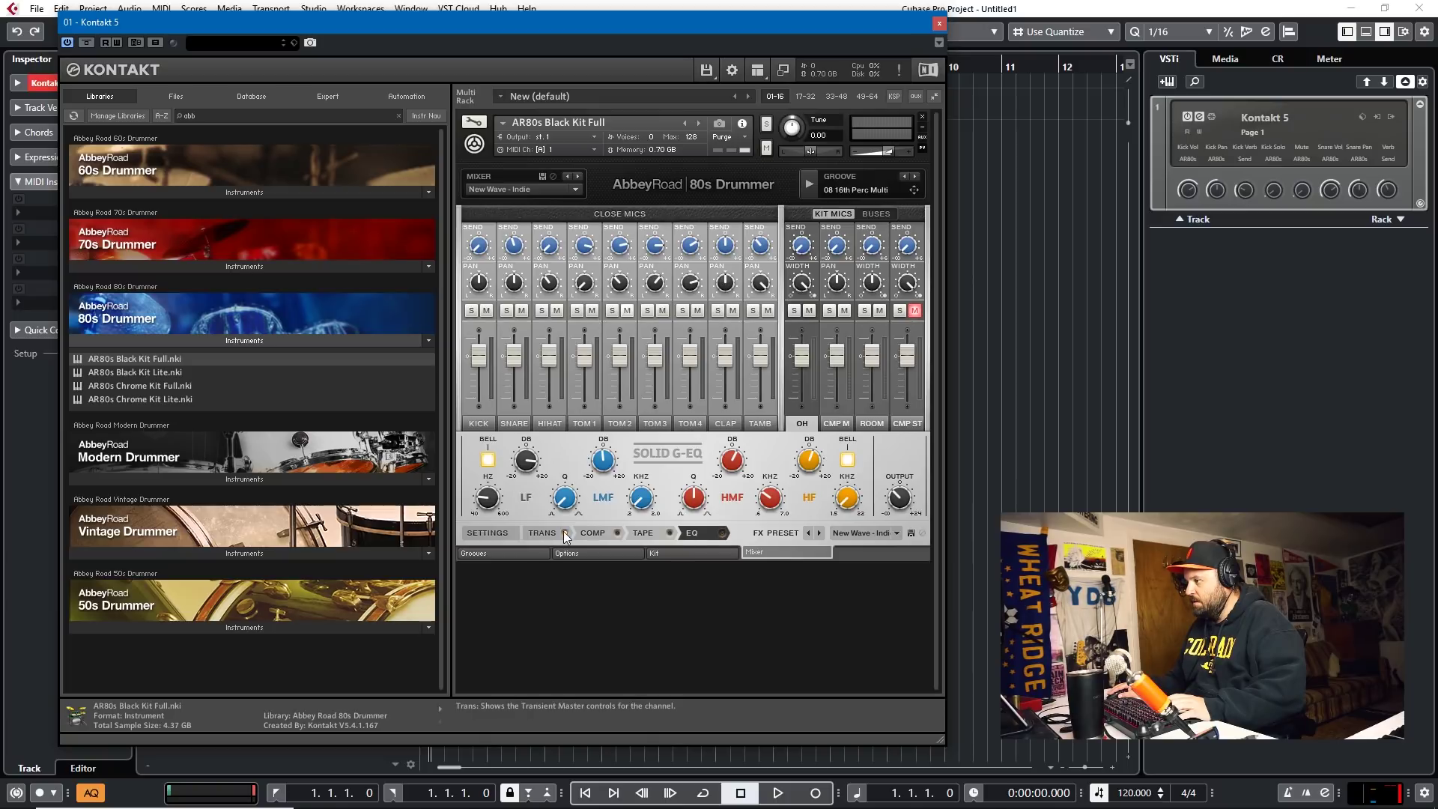
click(836, 423)
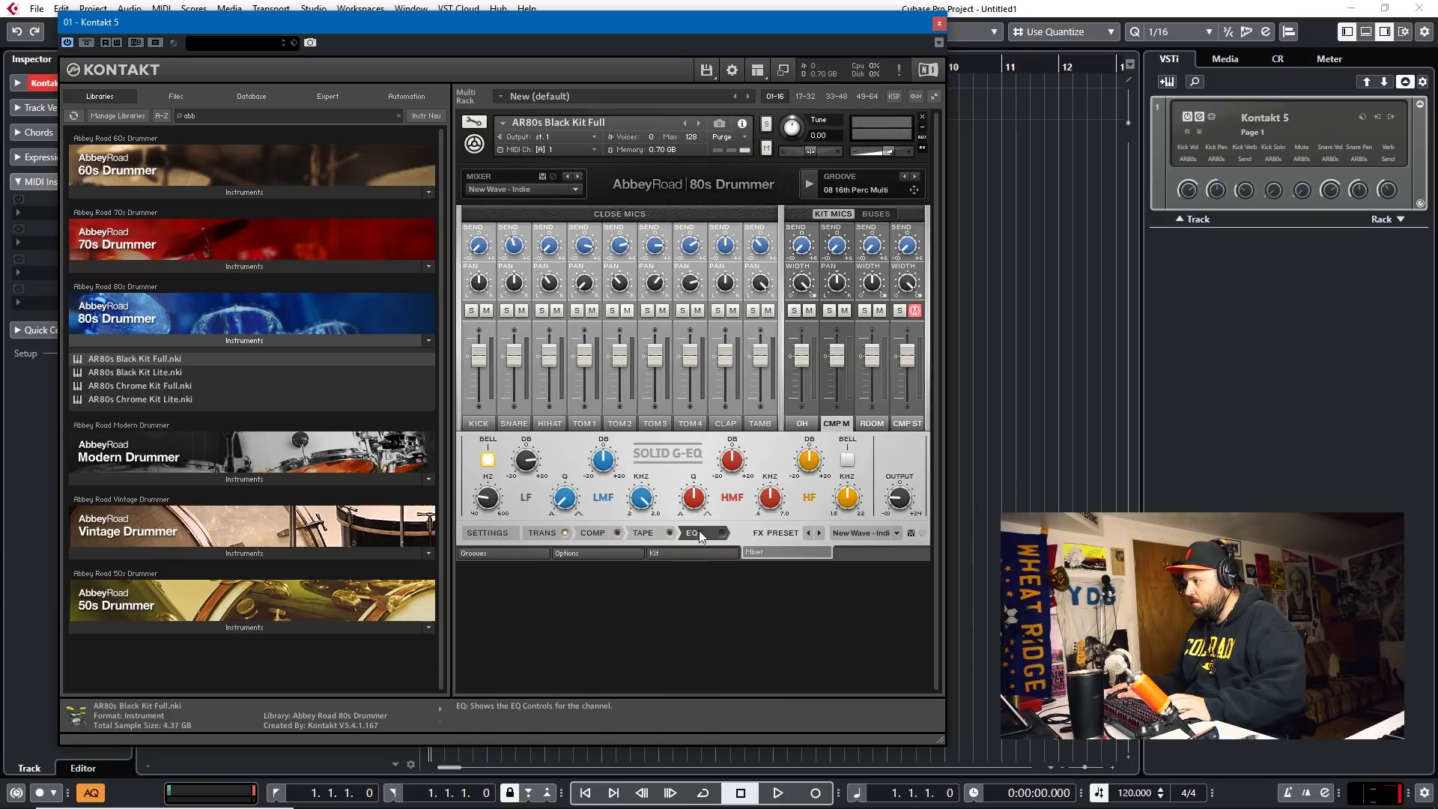
click(872, 423)
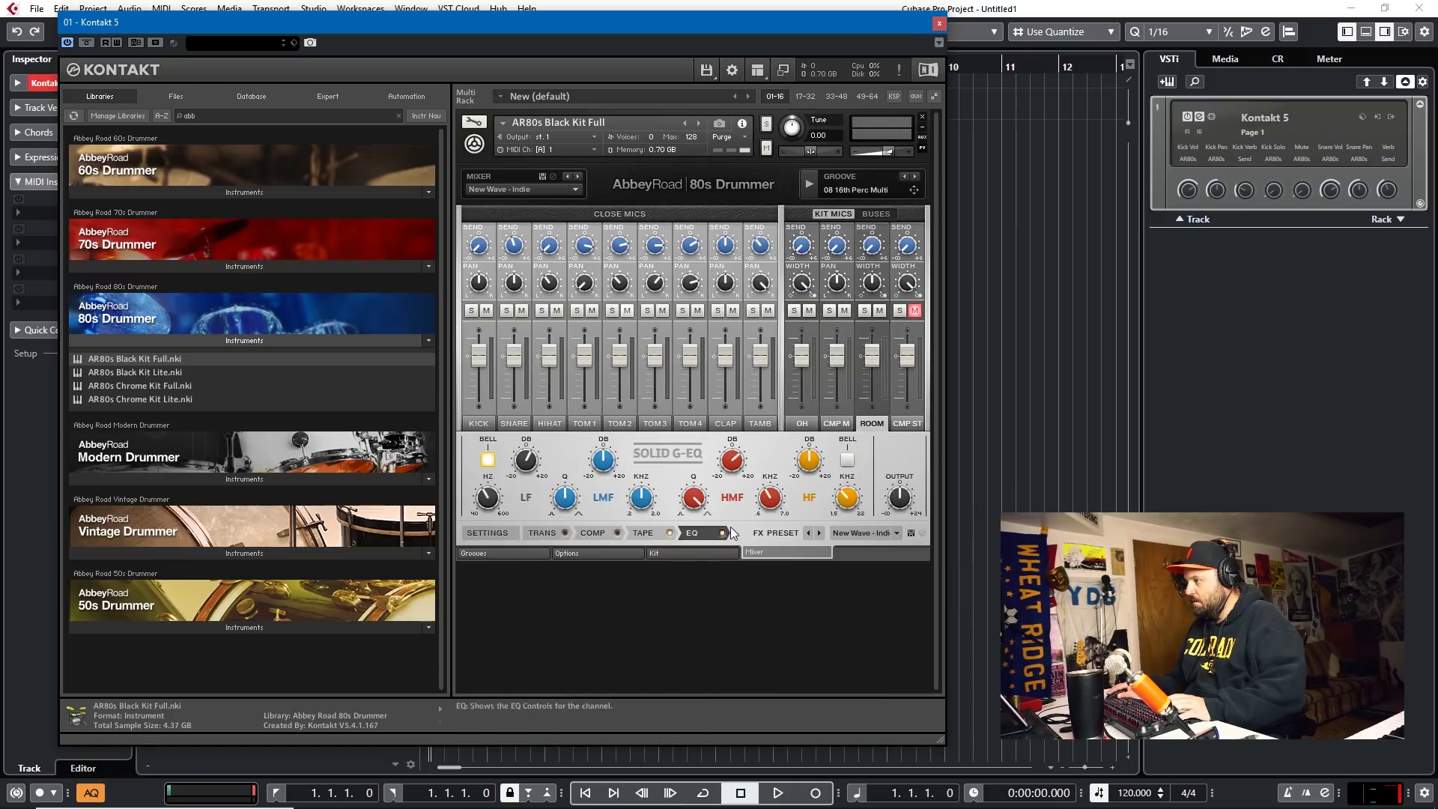
click(722, 533)
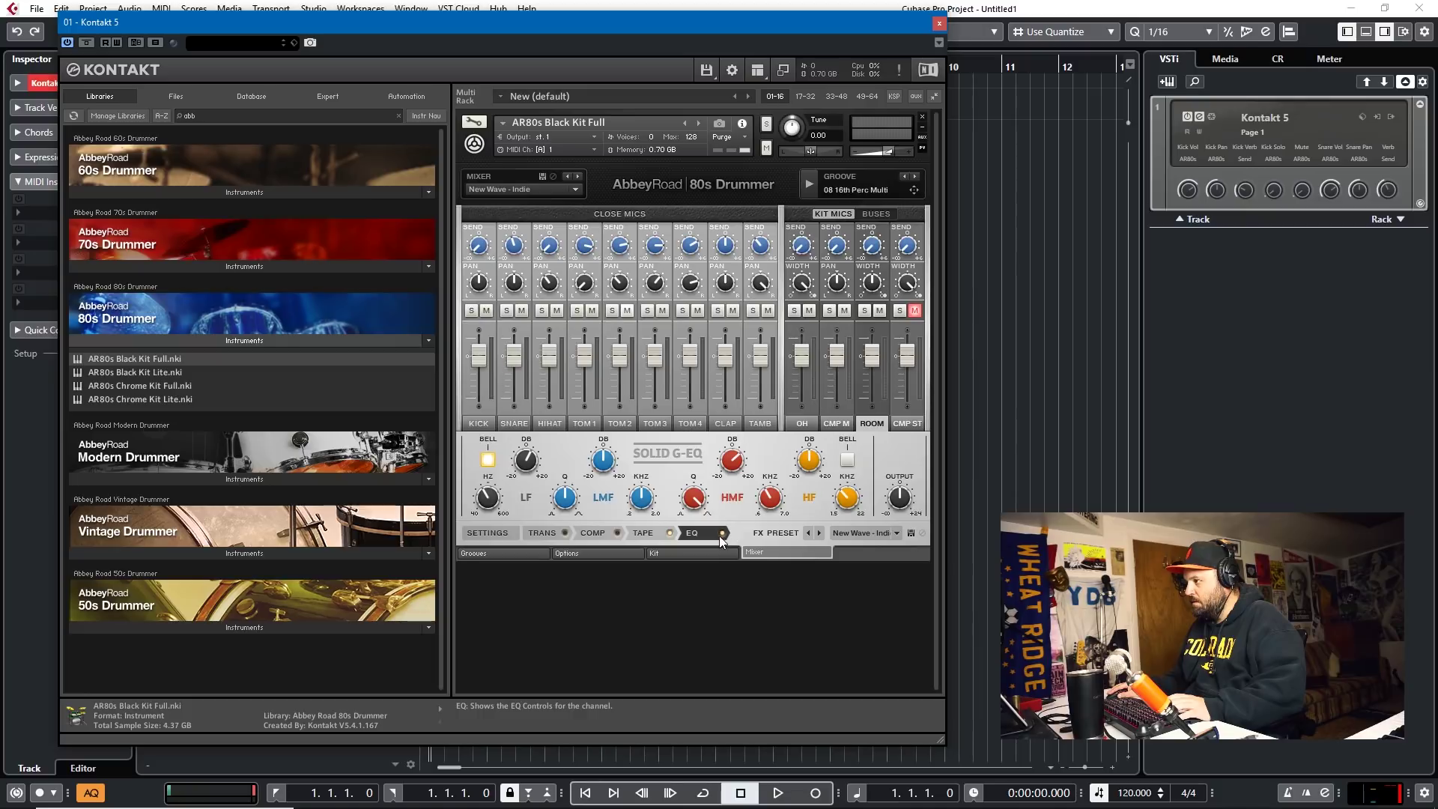
click(907, 423)
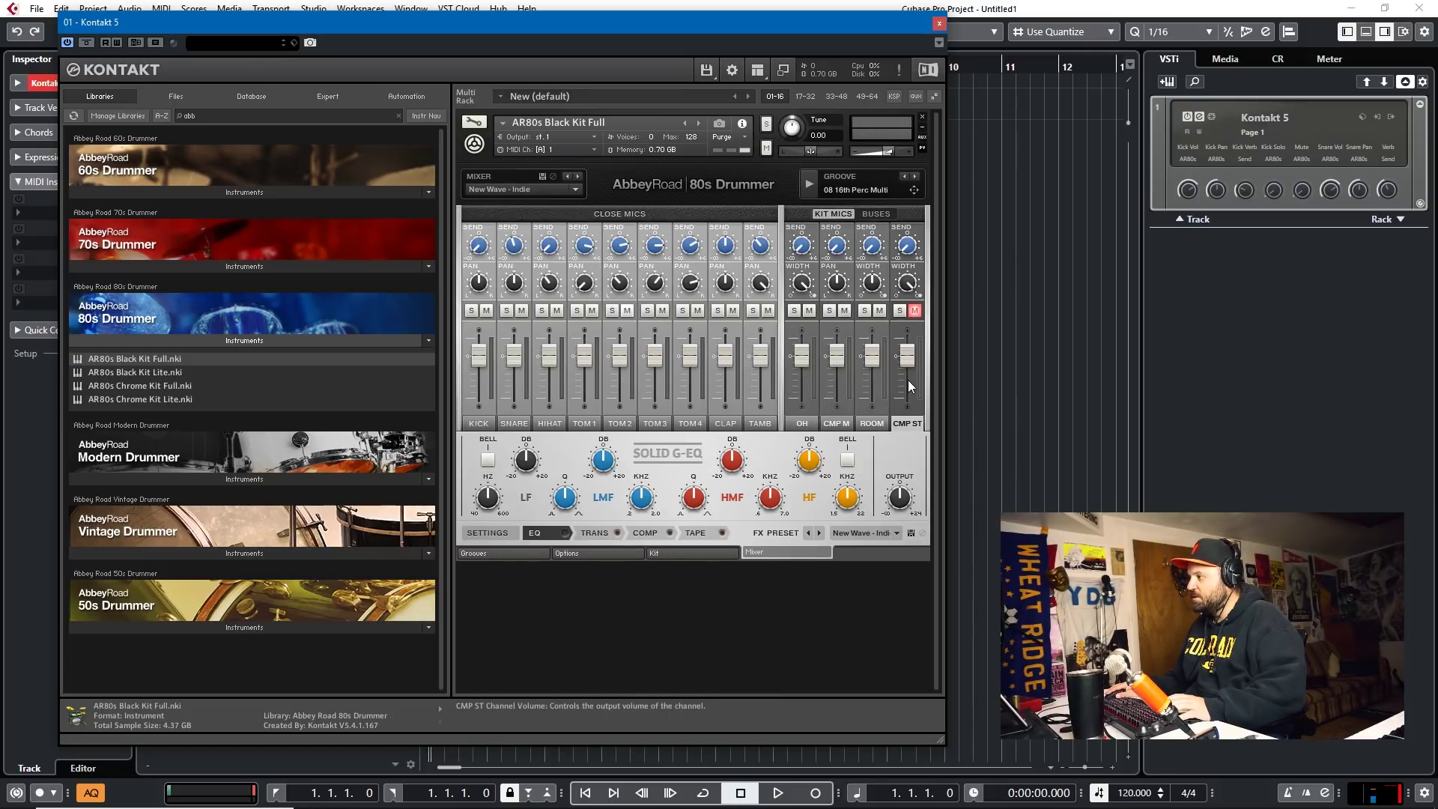
click(915, 310)
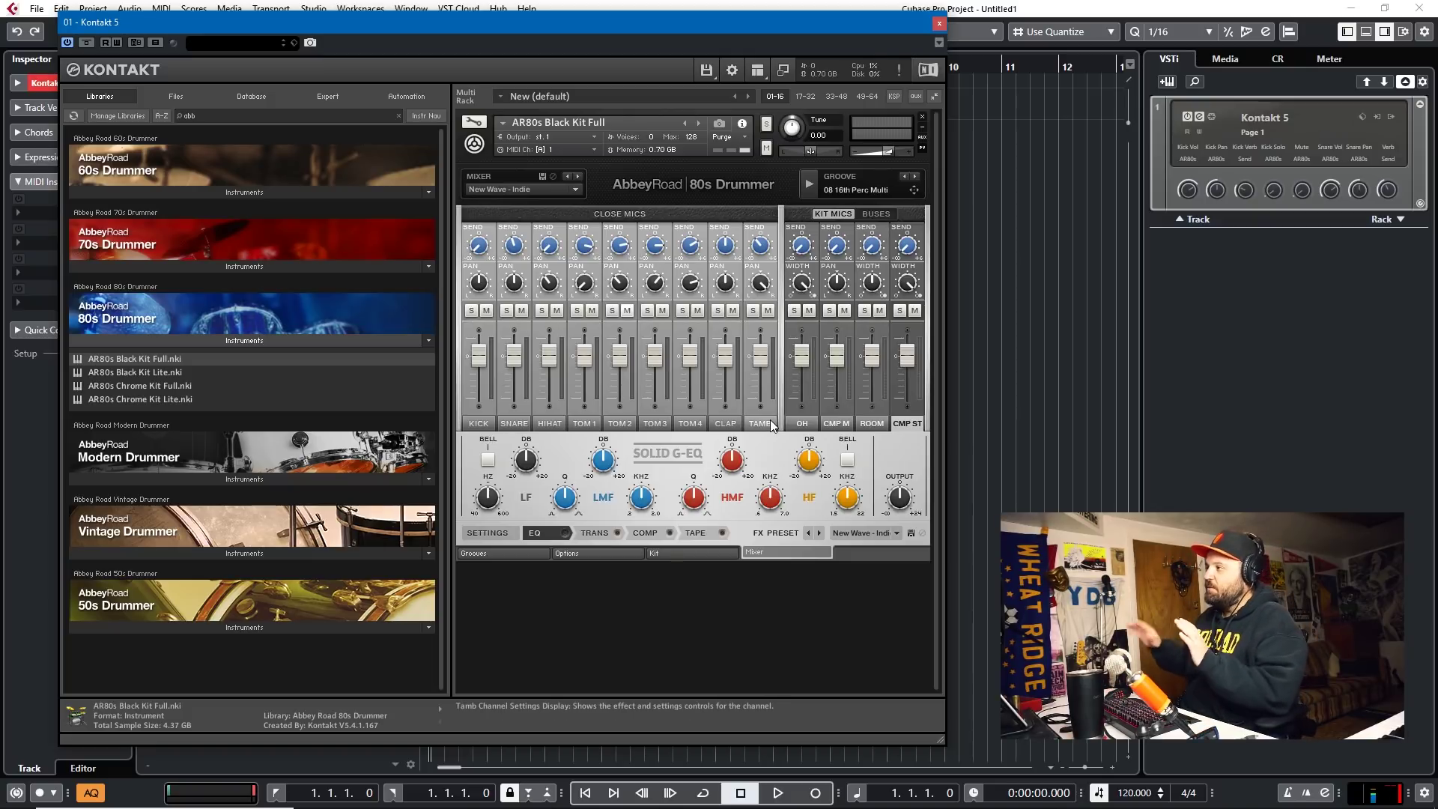
- Show the Outputs section below the Kontakt rack
click(763, 78)
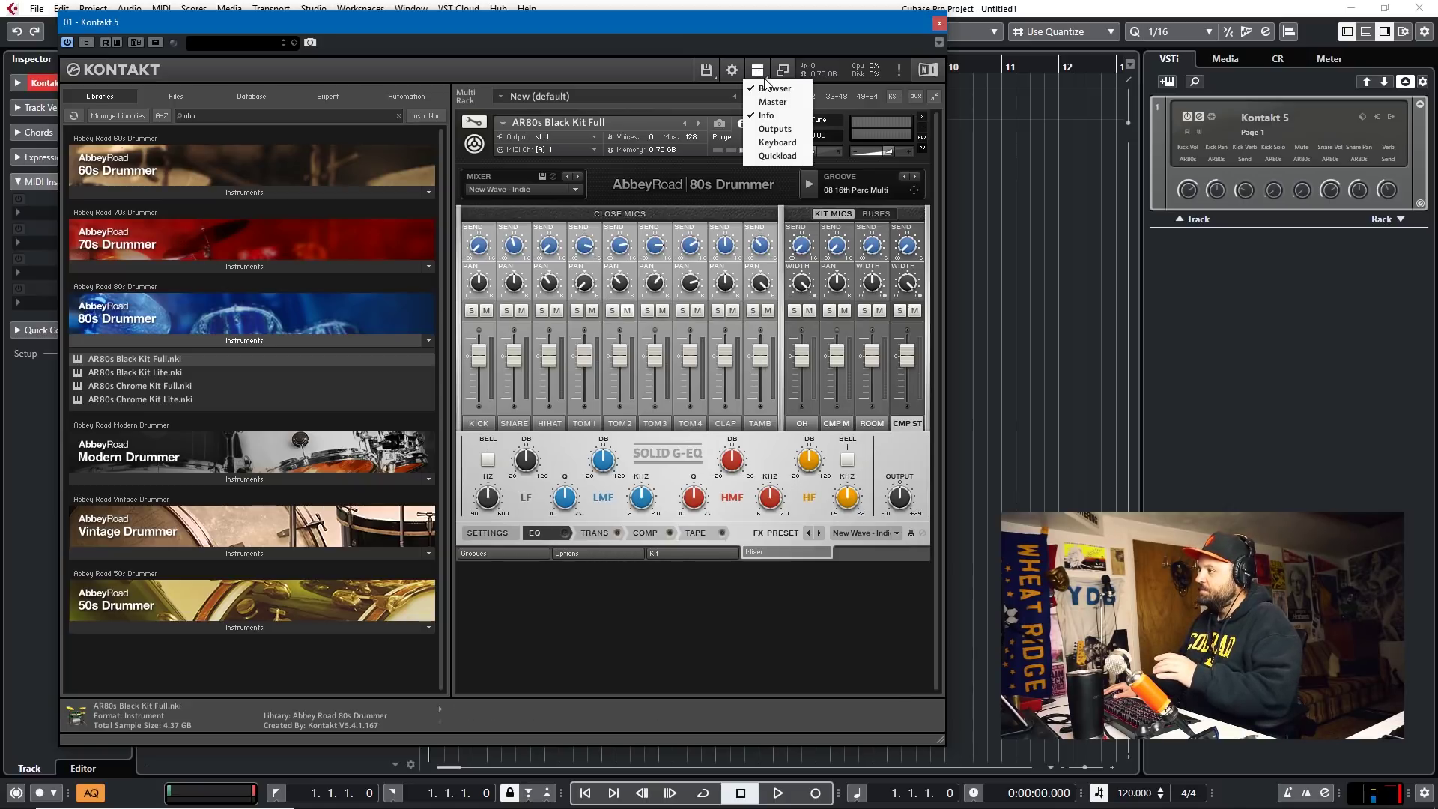
click(754, 132)
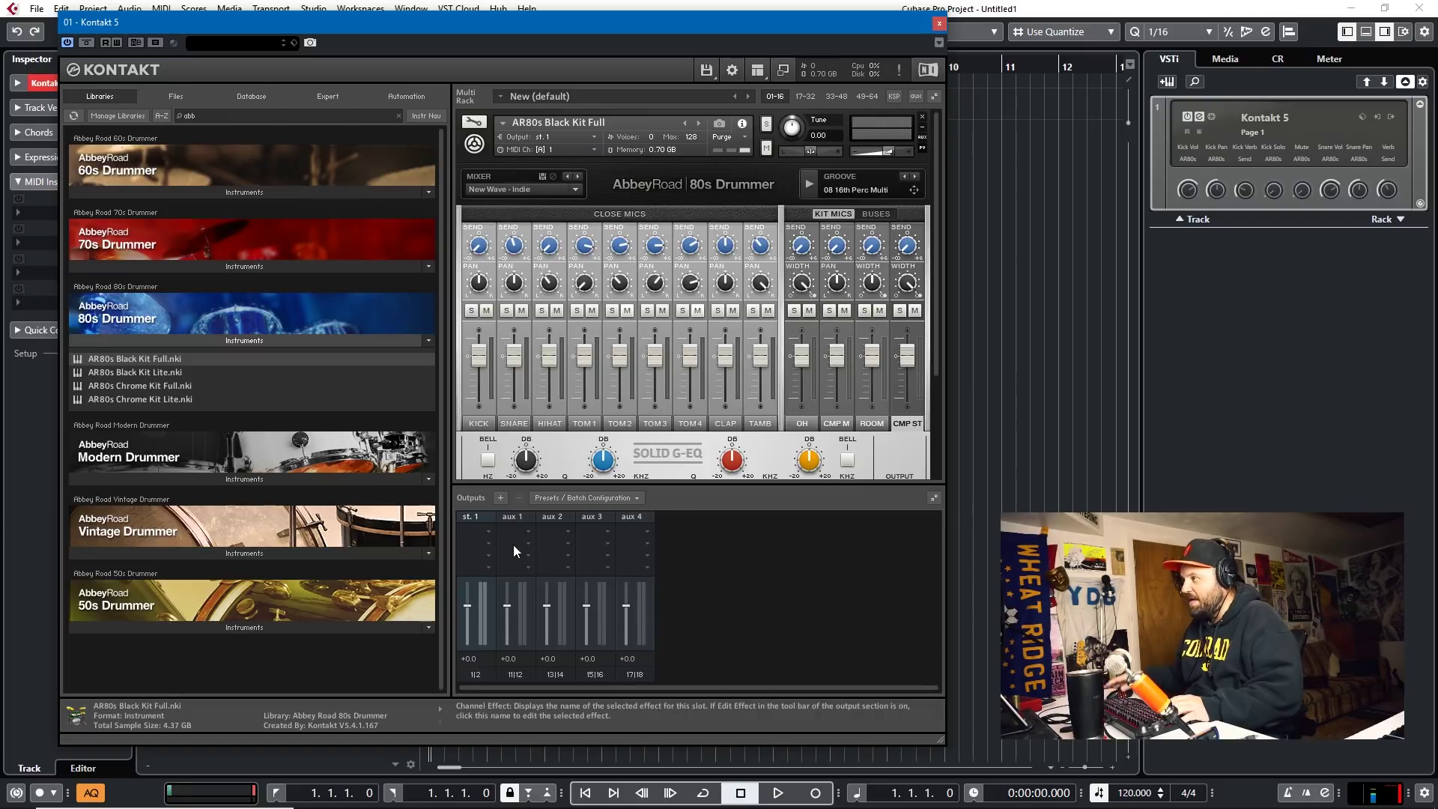
scroll(758, 305, down, 3)
scroll(756, 300, down, 1)
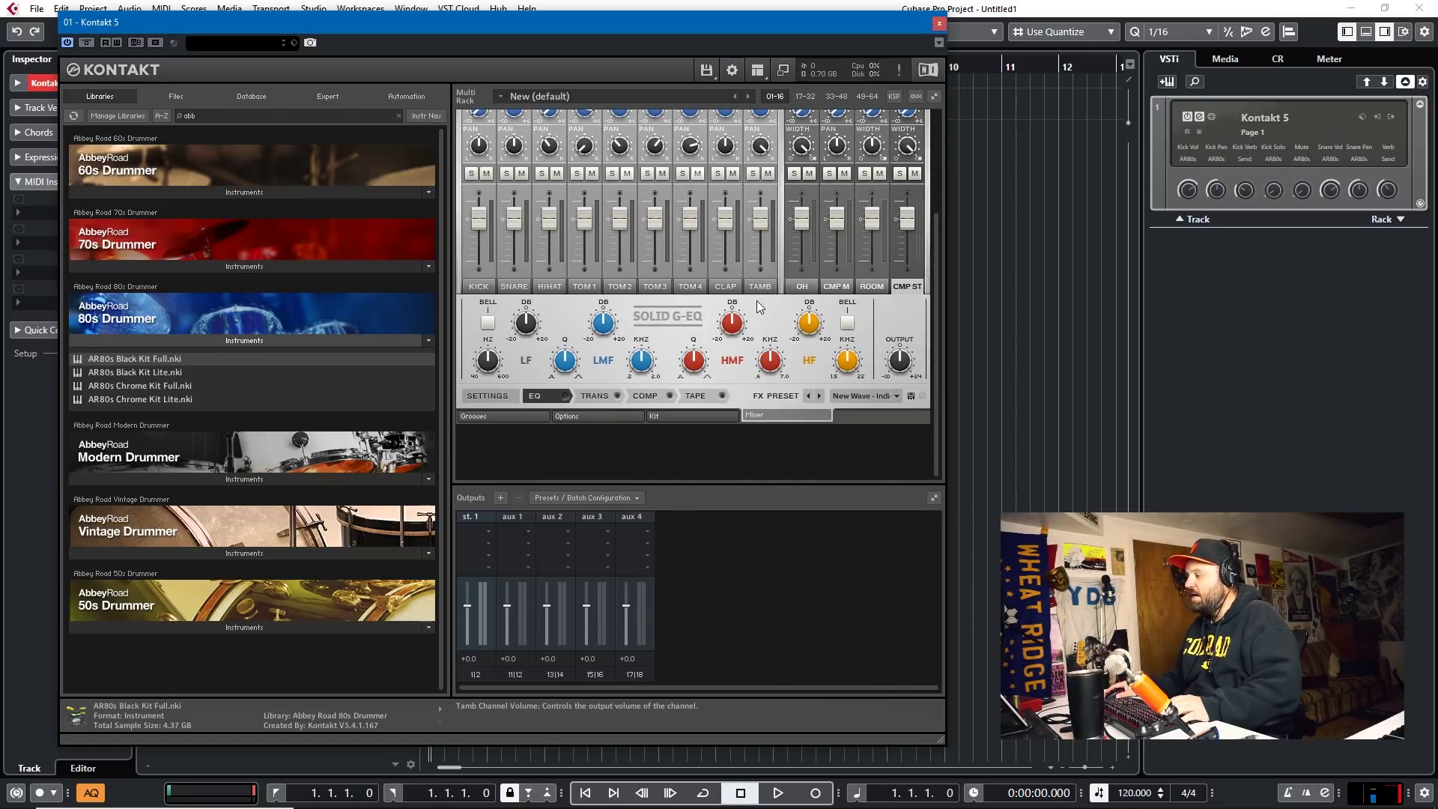
scroll(751, 225, down, 1)
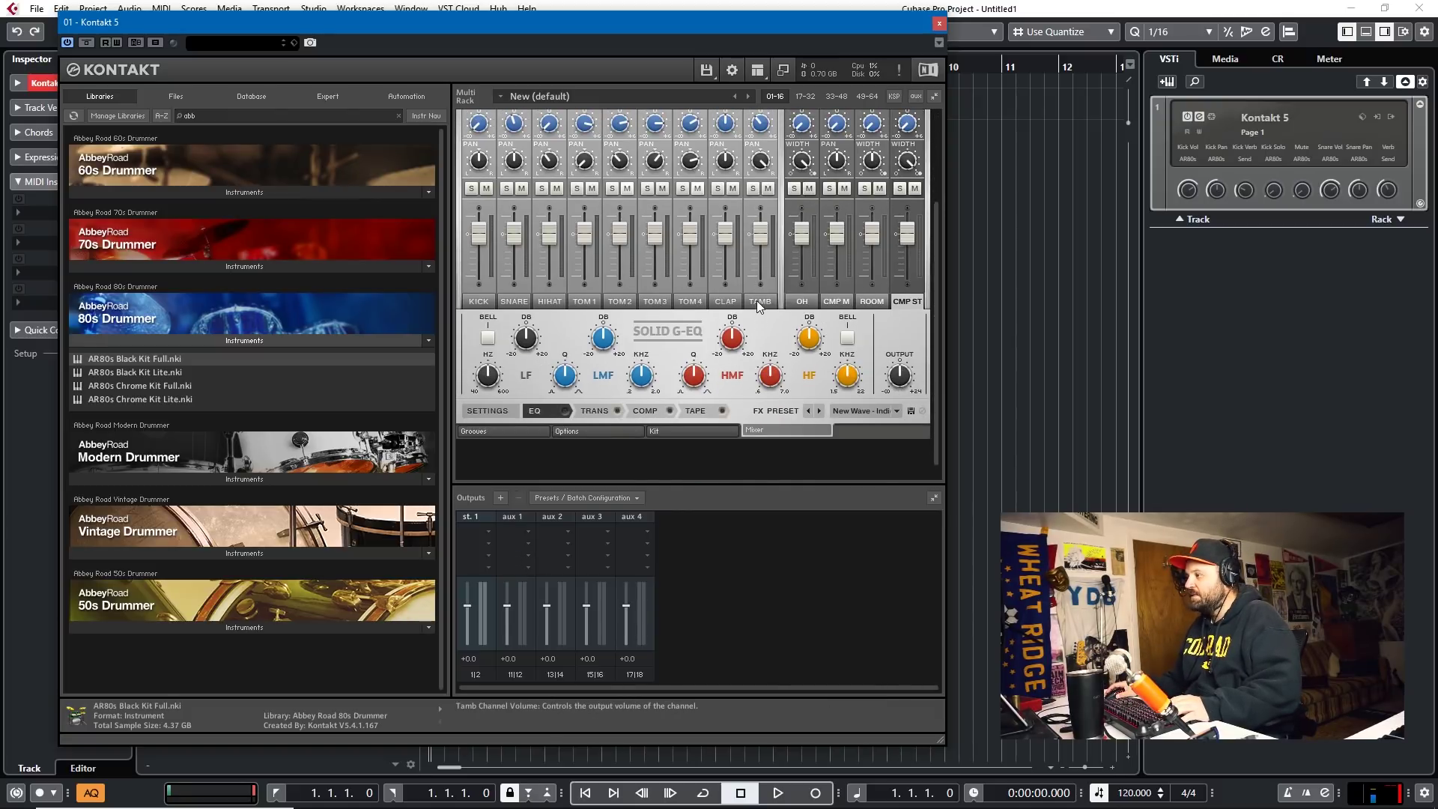
- Open CMP ST's channel settings and keep its output on Master
click(493, 408)
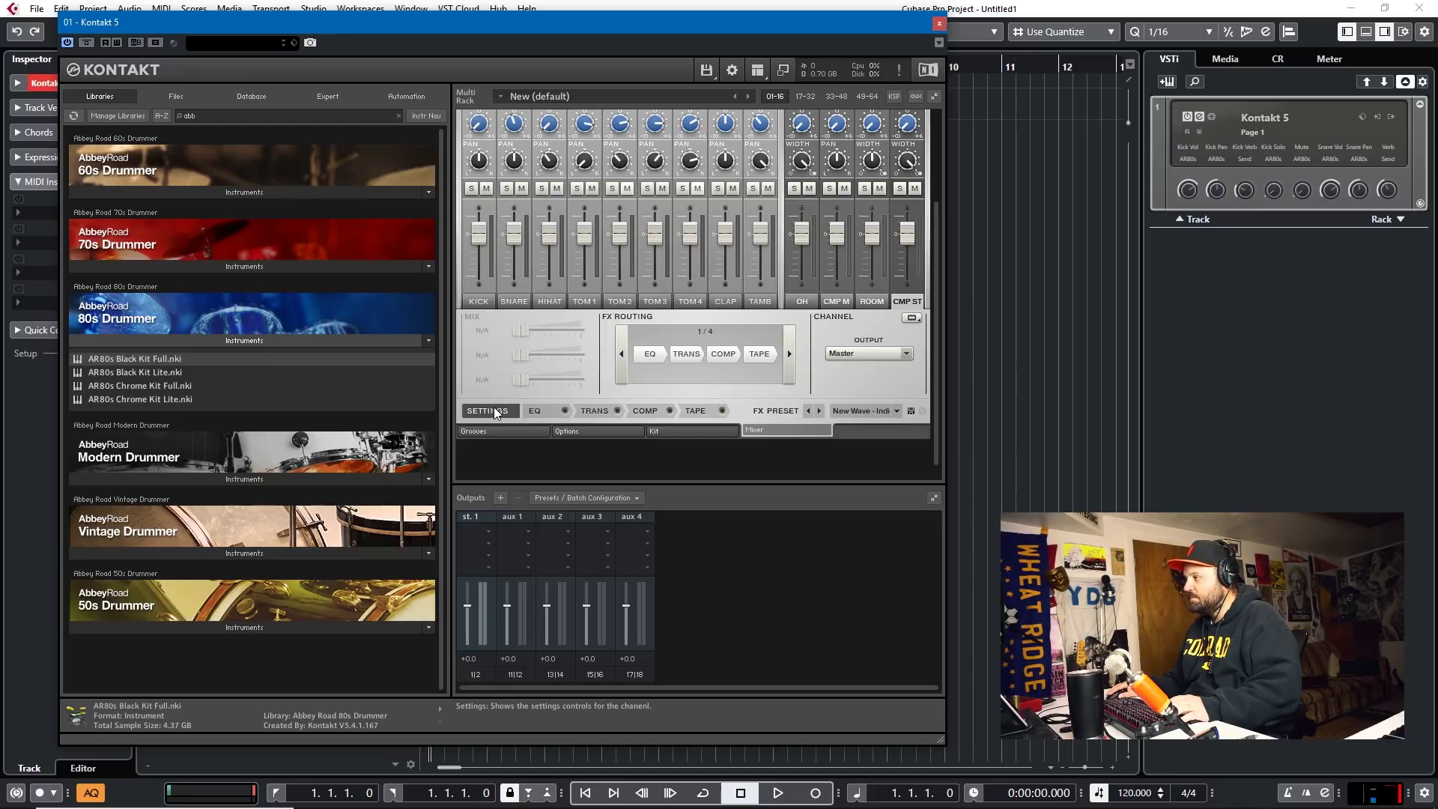
click(869, 353)
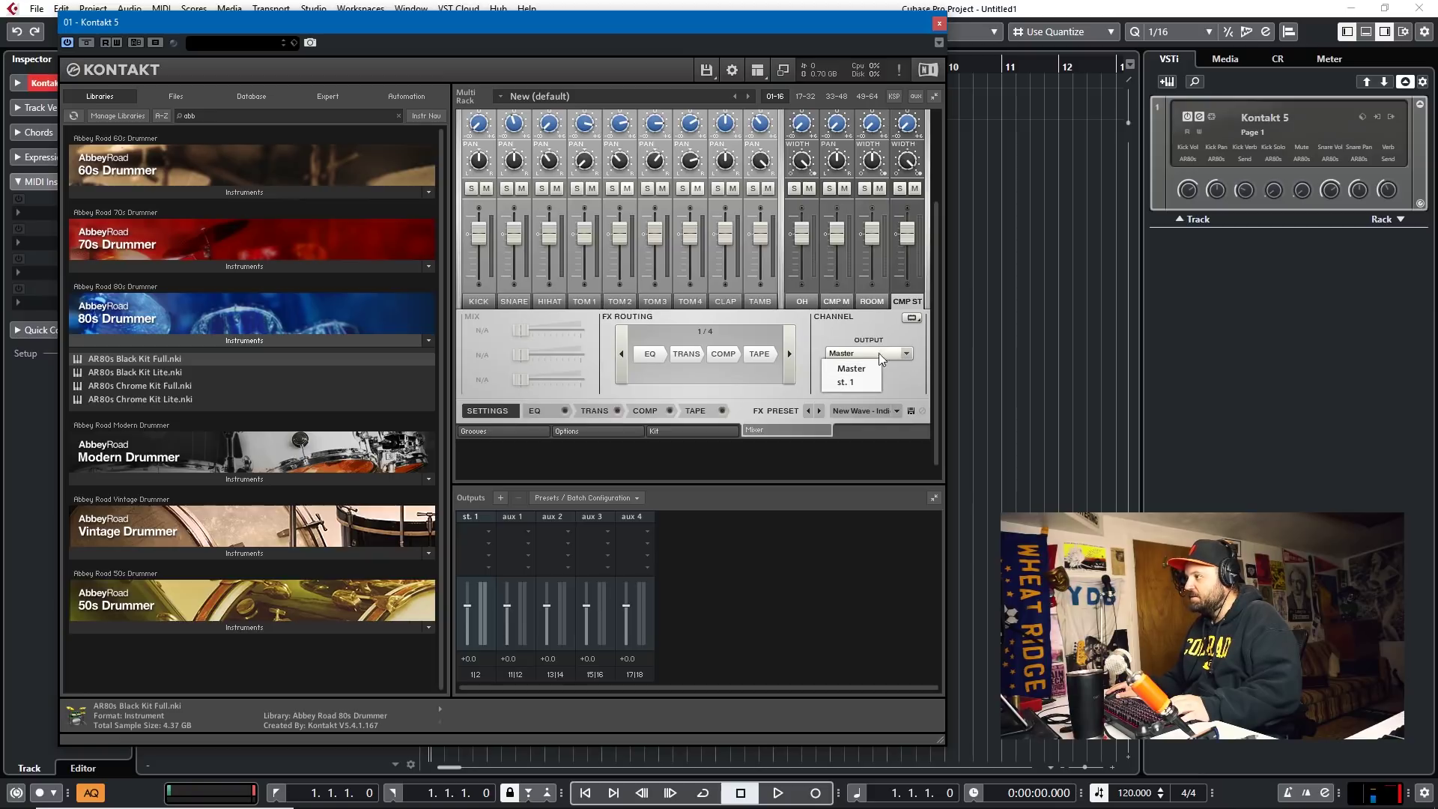
click(897, 370)
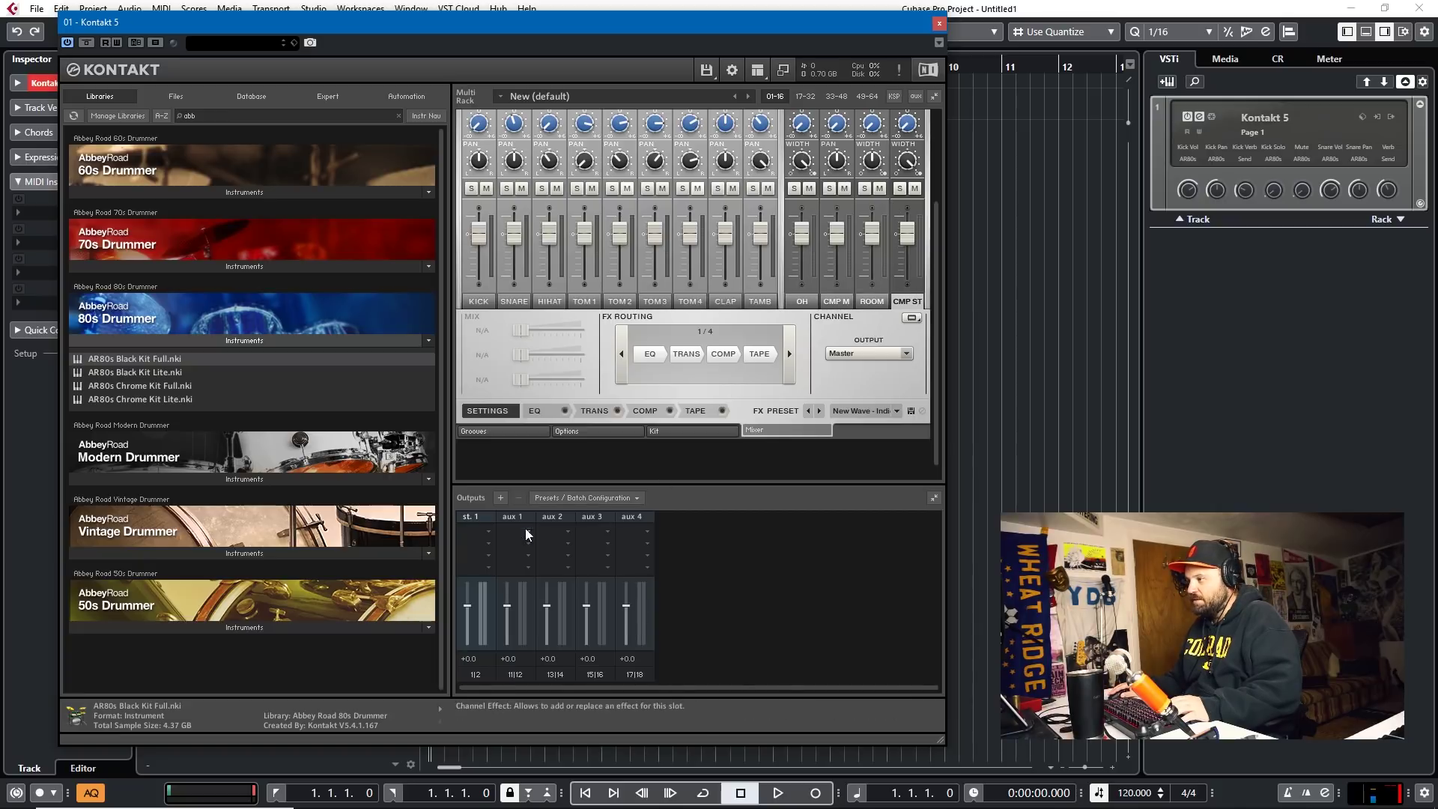
- Create 3 stereo Kontakt outputs mapped from host output Kt. st. 1 [1]
click(498, 499)
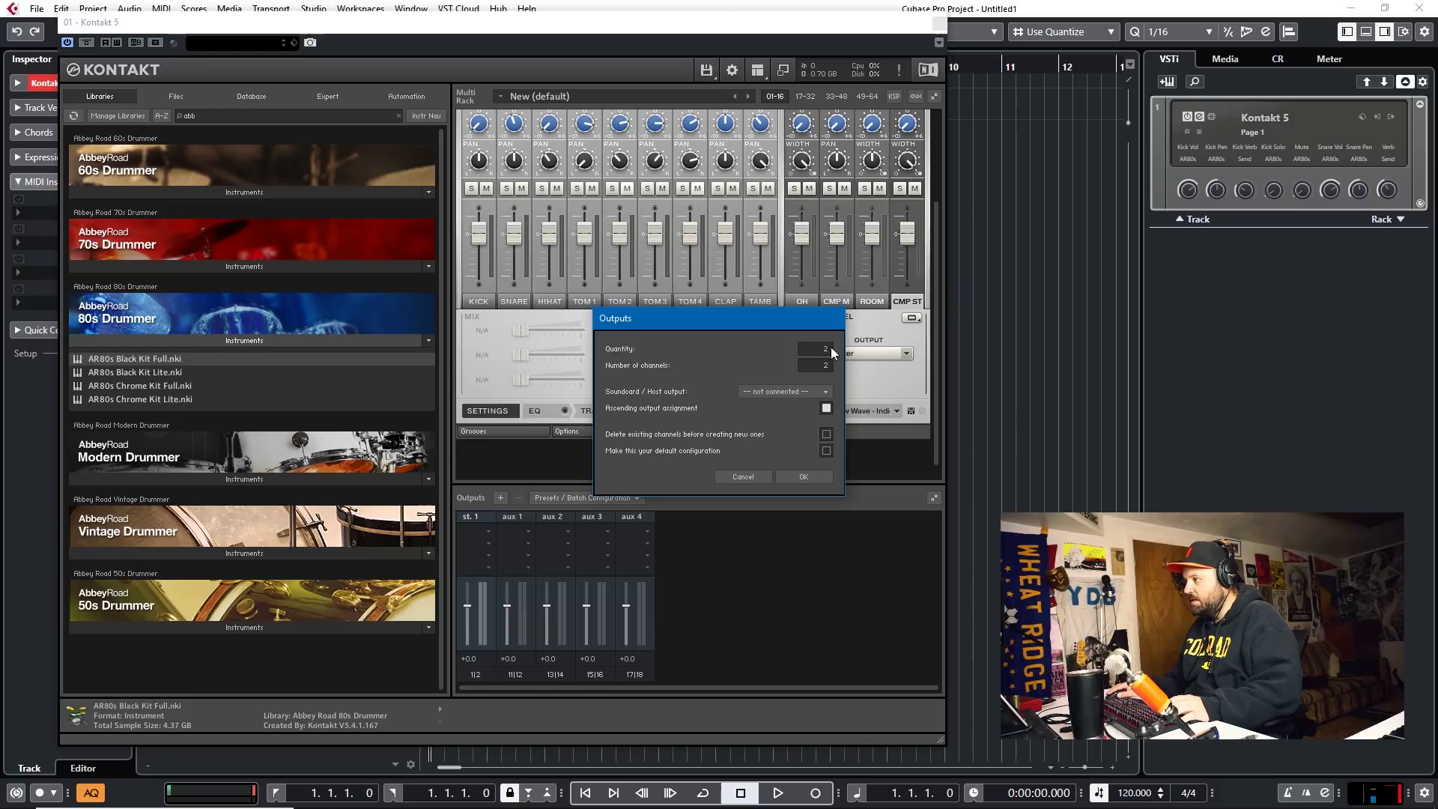
drag(828, 345, 827, 334)
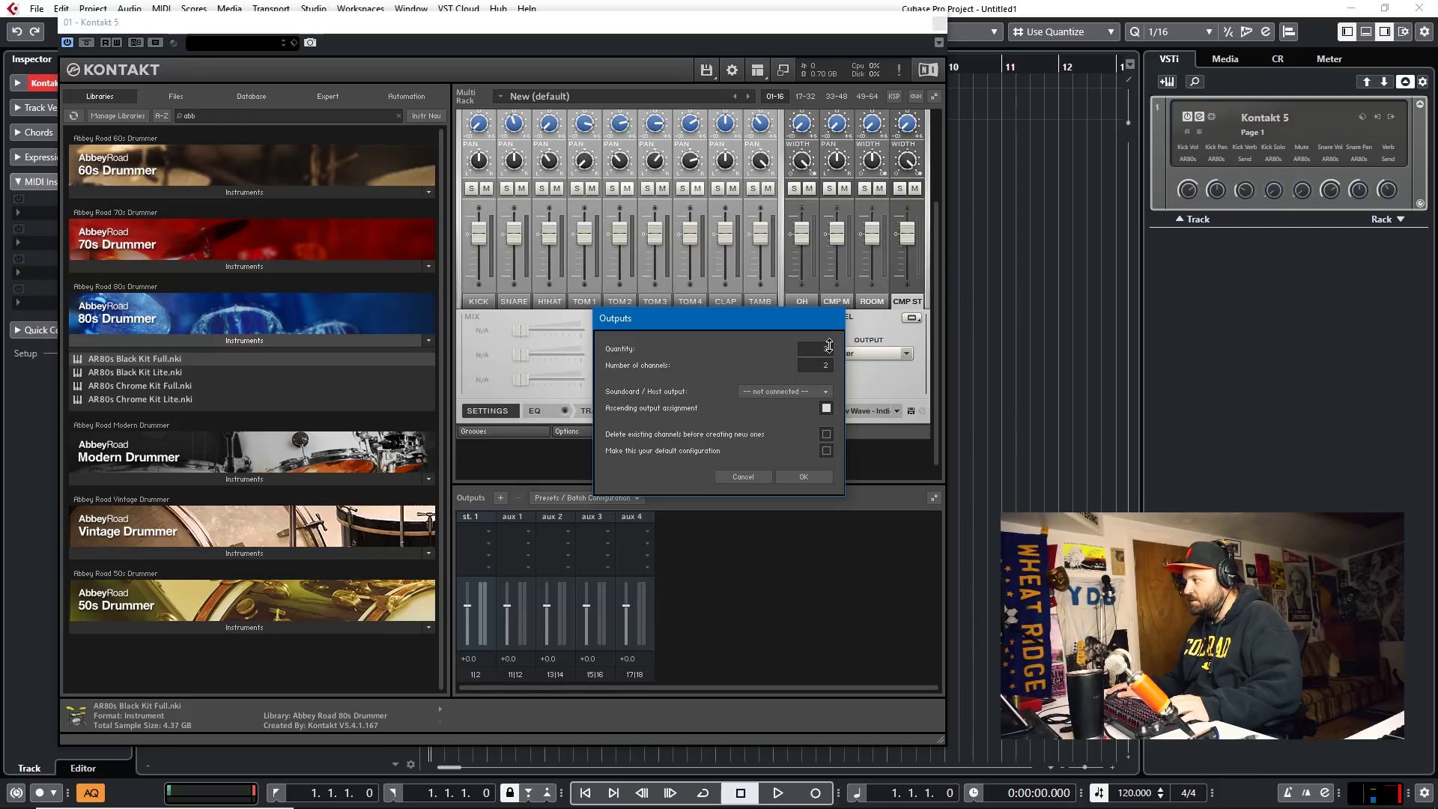
click(771, 392)
click(768, 365)
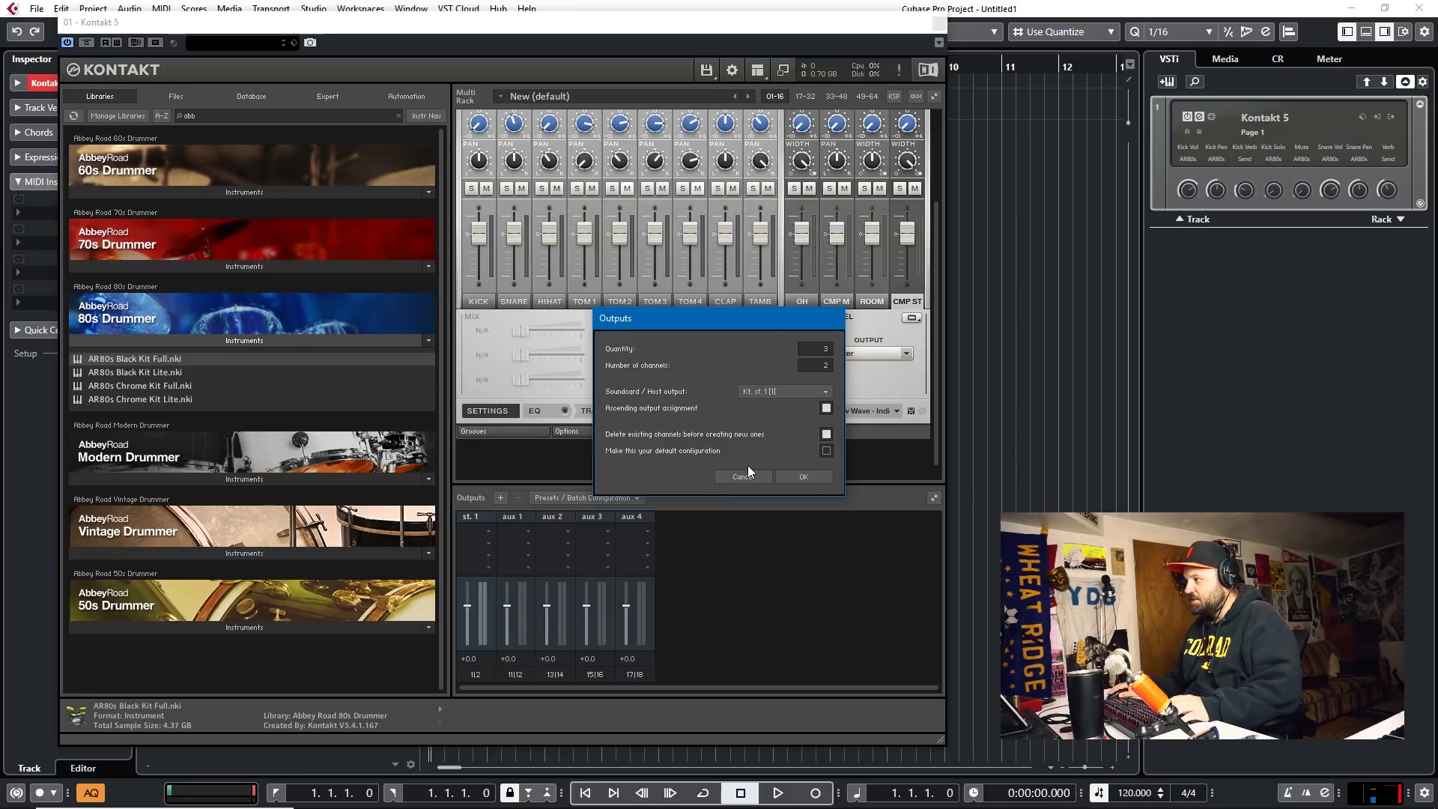
click(801, 476)
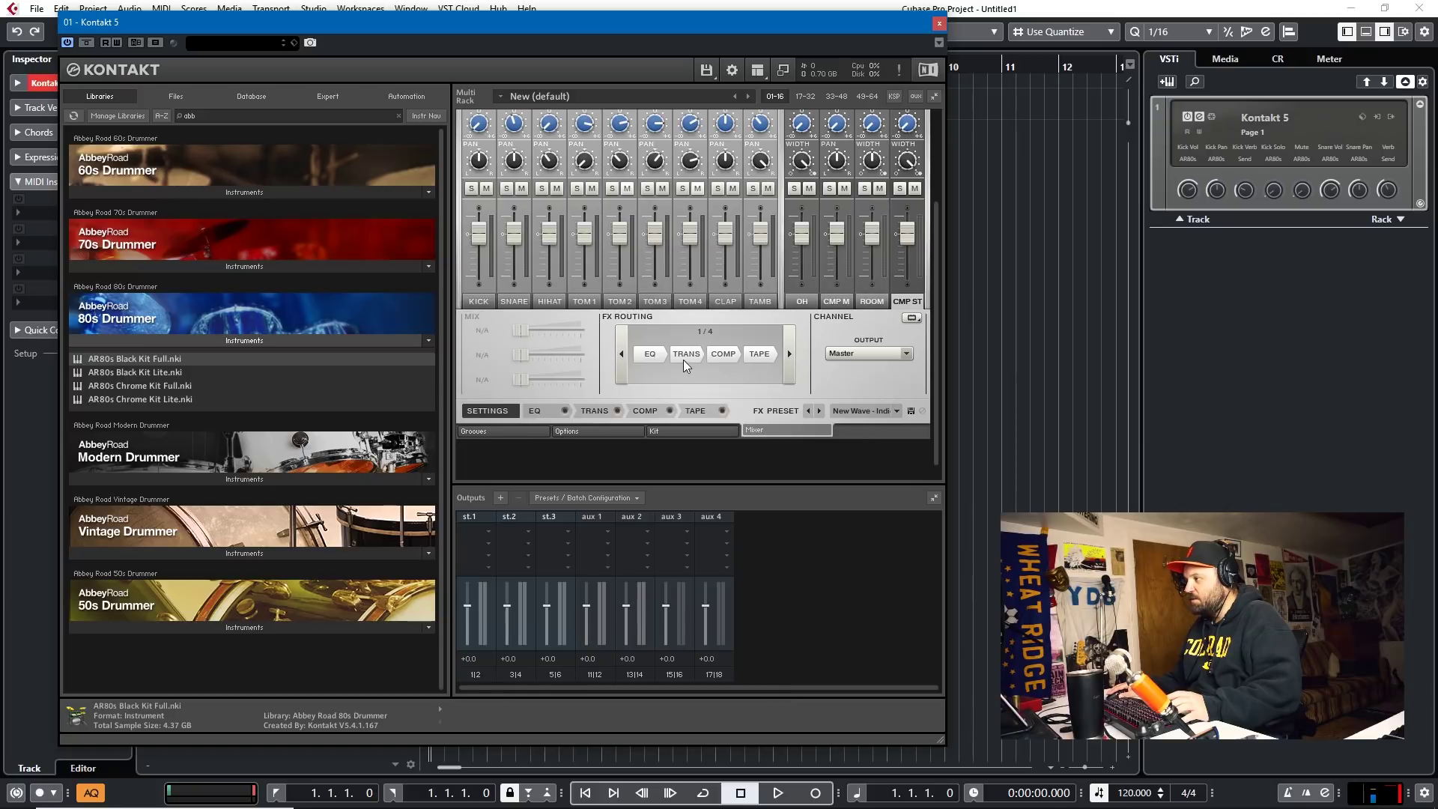
- Set up 10 new outputs starting at host output Kt. unassigned [1]
click(501, 497)
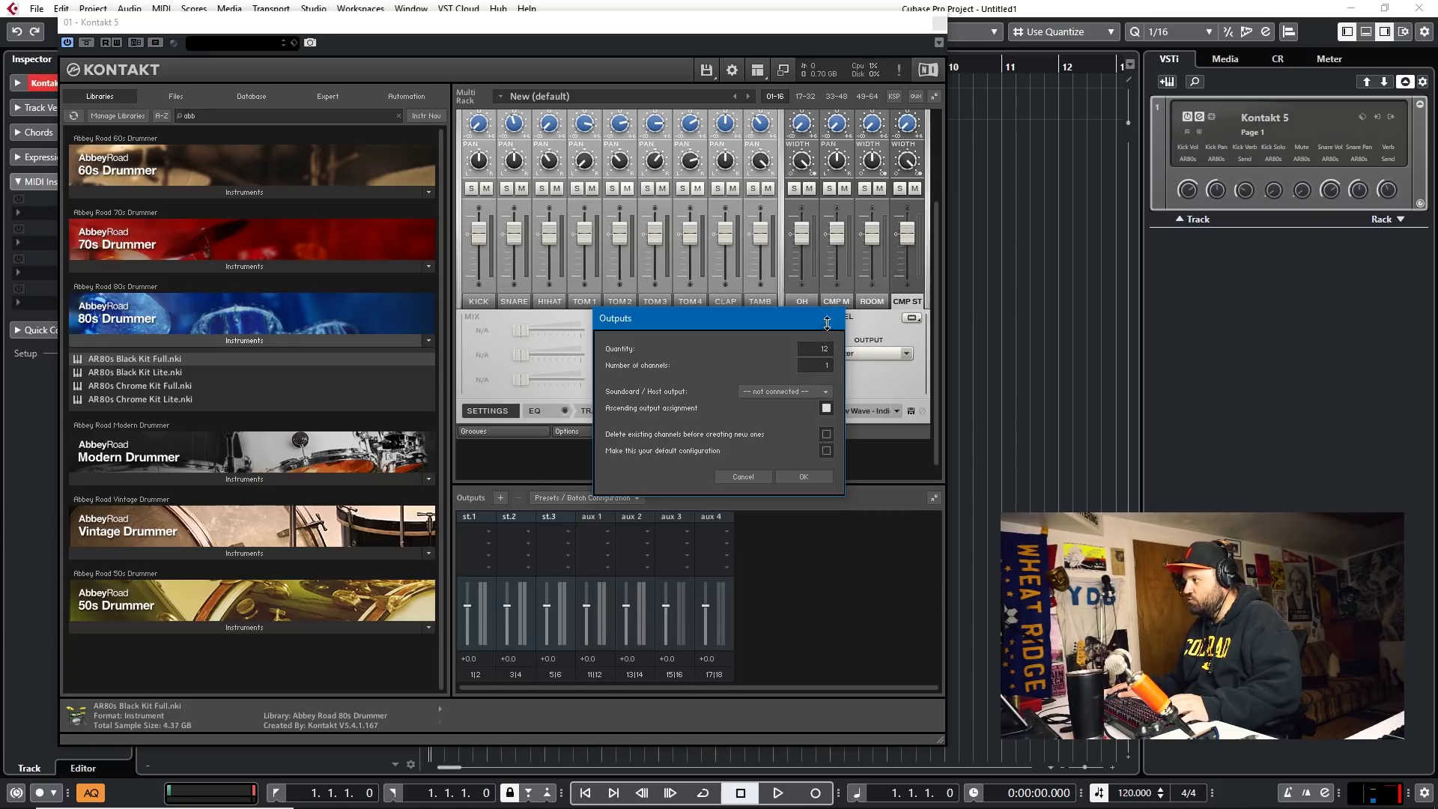
key(BackSpace)
text(0)
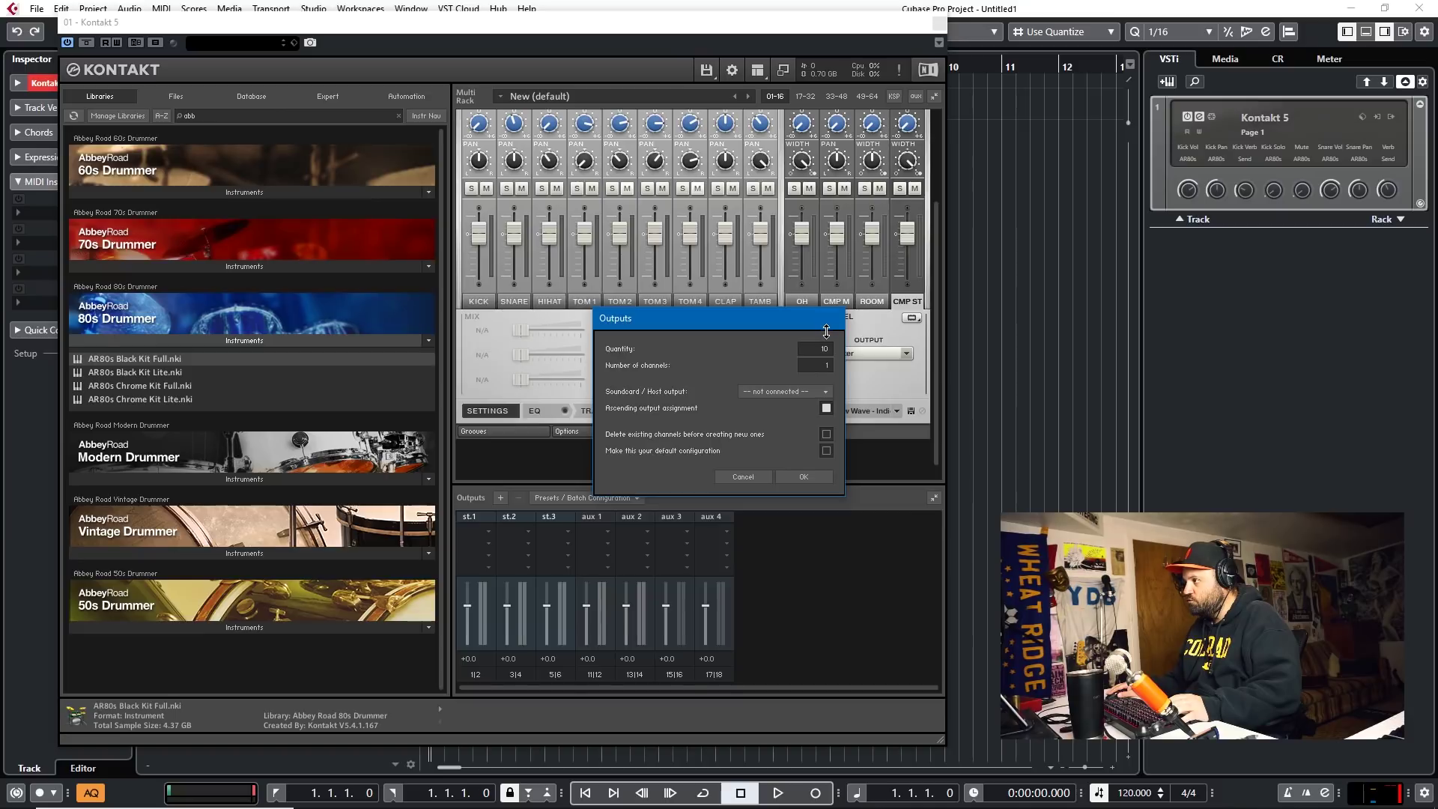
click(775, 392)
scroll(777, 396, down, 2)
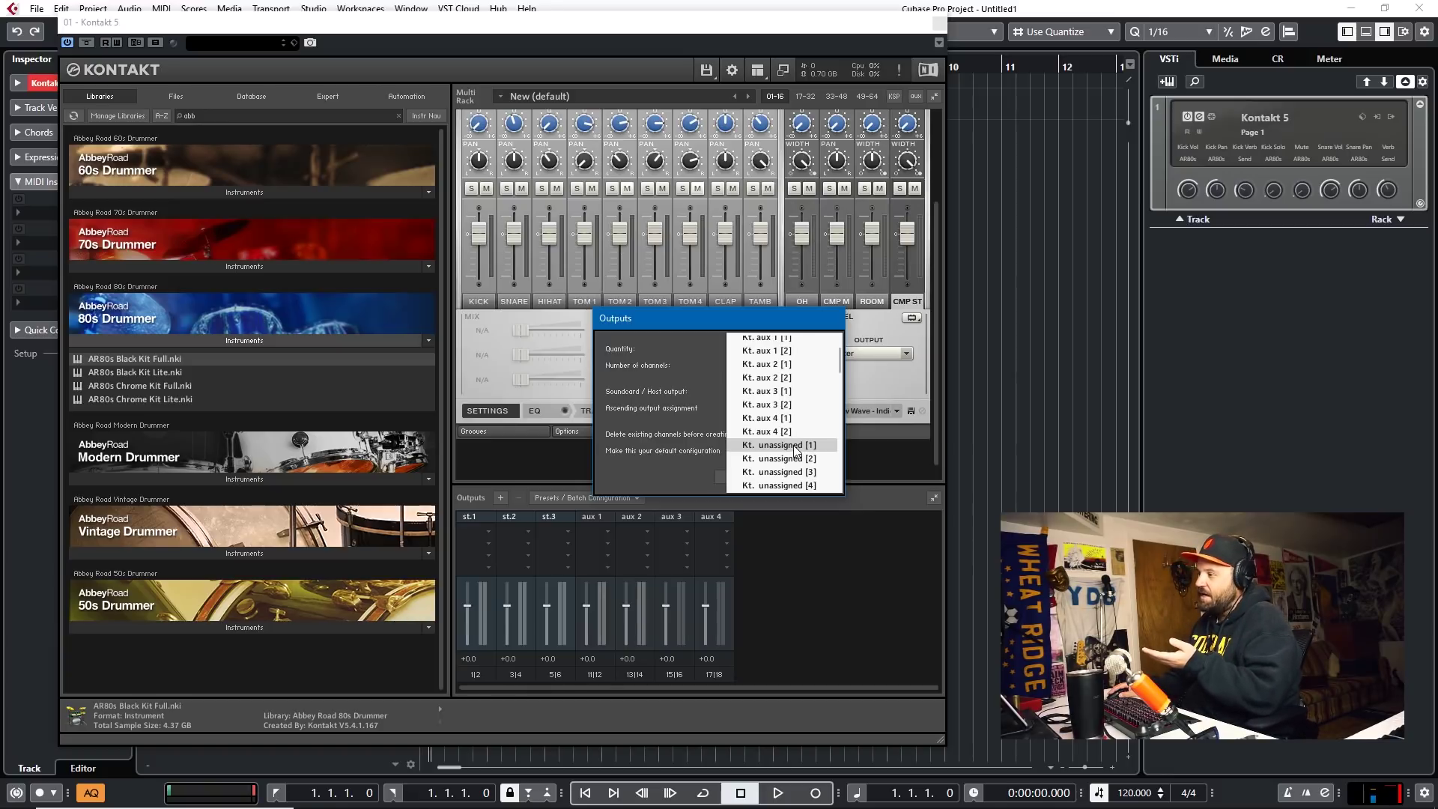
click(795, 446)
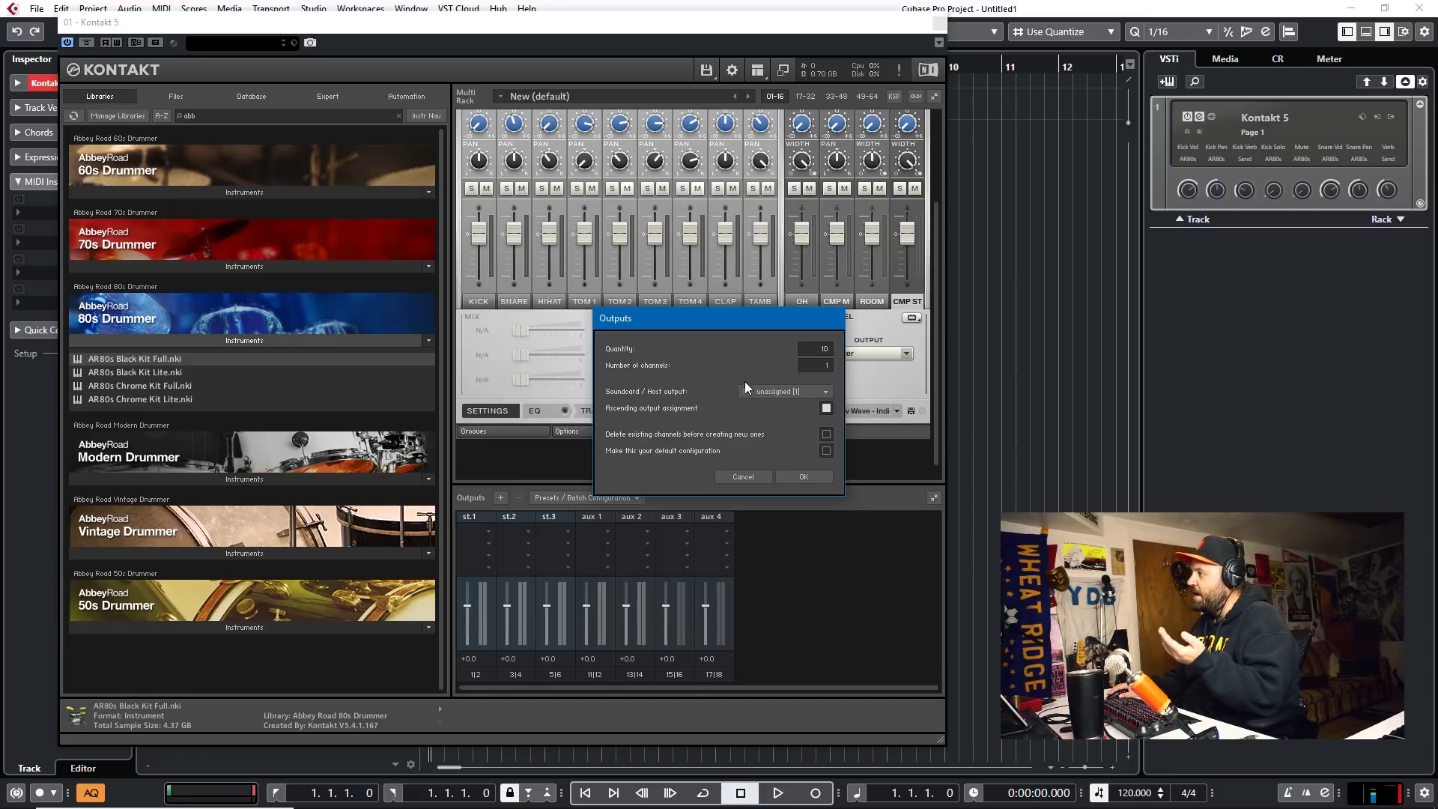
- Check Cubase's Activate Outputs list, then confirm the mono outputs mo.4–mo.13
click(1391, 118)
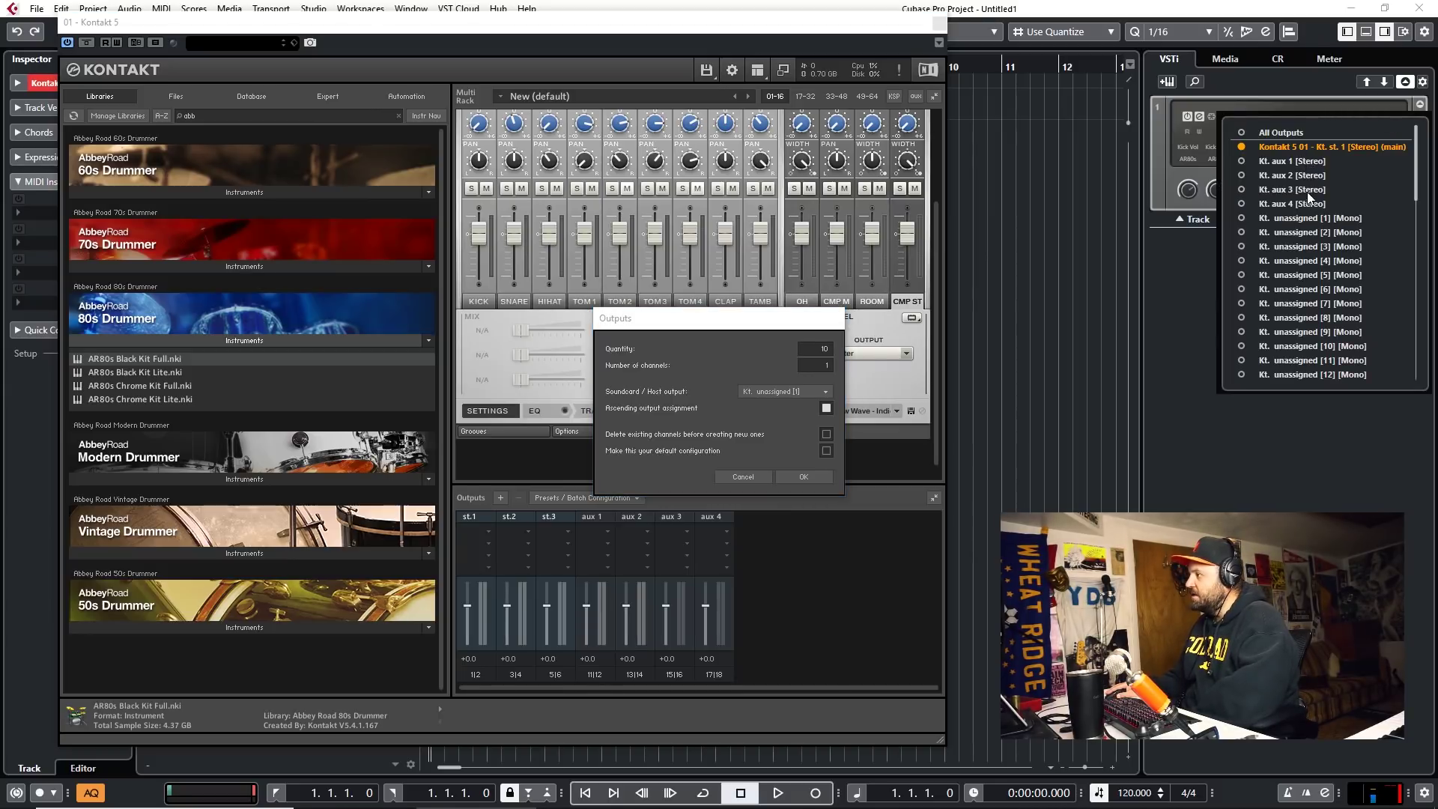
scroll(1325, 234, down, 3)
scroll(1326, 234, down, 10)
scroll(1323, 240, up, 10)
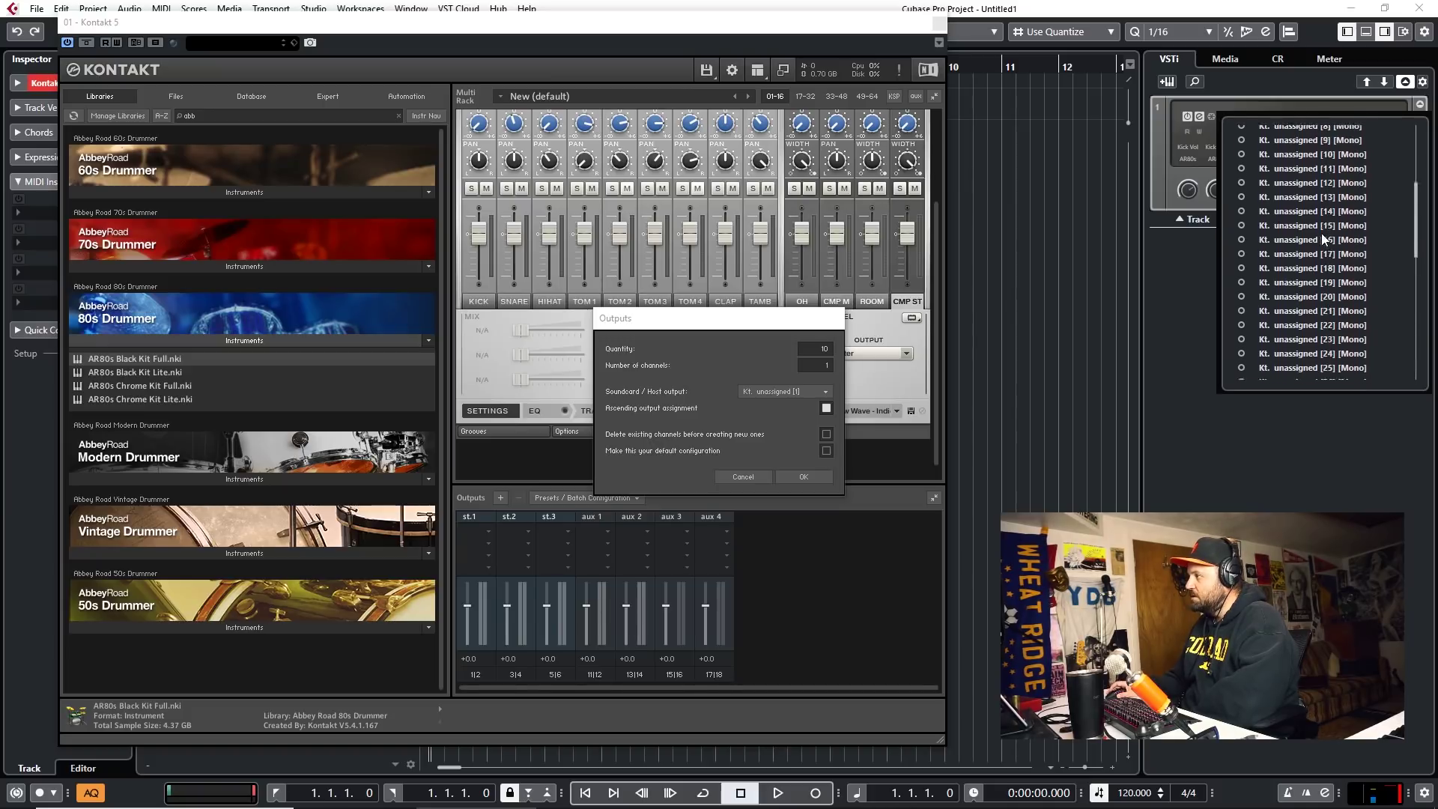
scroll(1322, 236, up, 2)
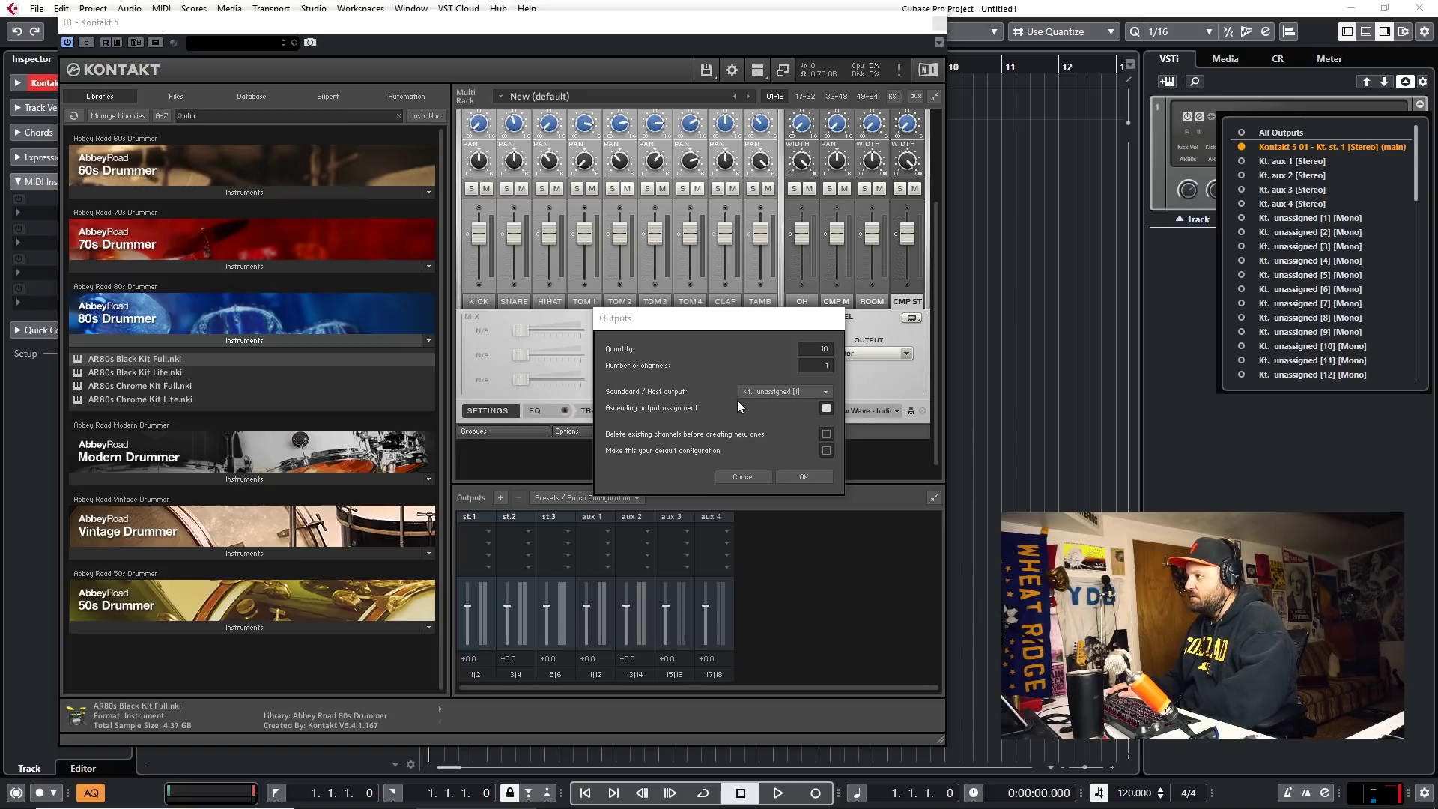
click(807, 478)
- Add the ten mono outputs and name the first ones OH, ROOM, CMP ST, KICK, SNARE and HAT
click(808, 476)
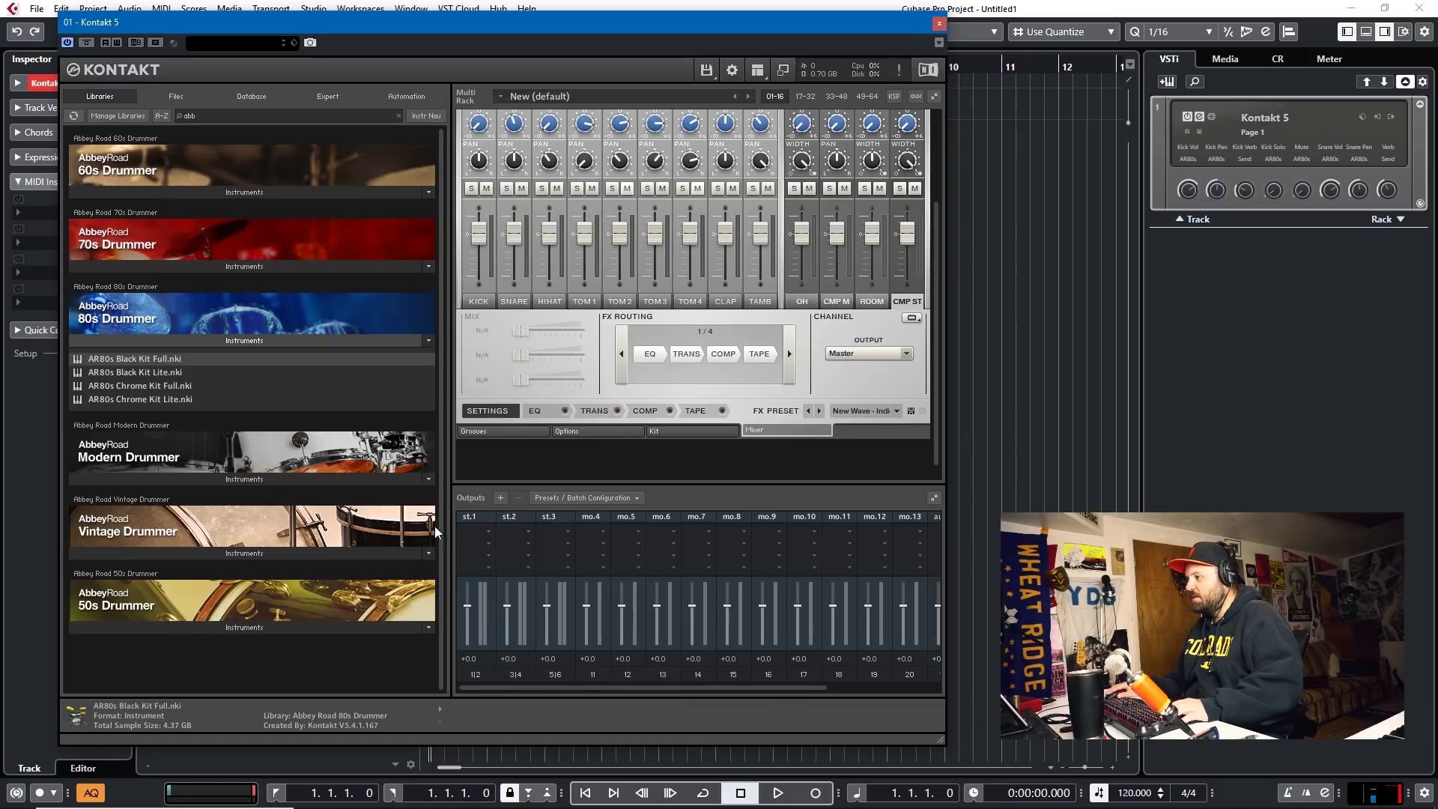
click(469, 517)
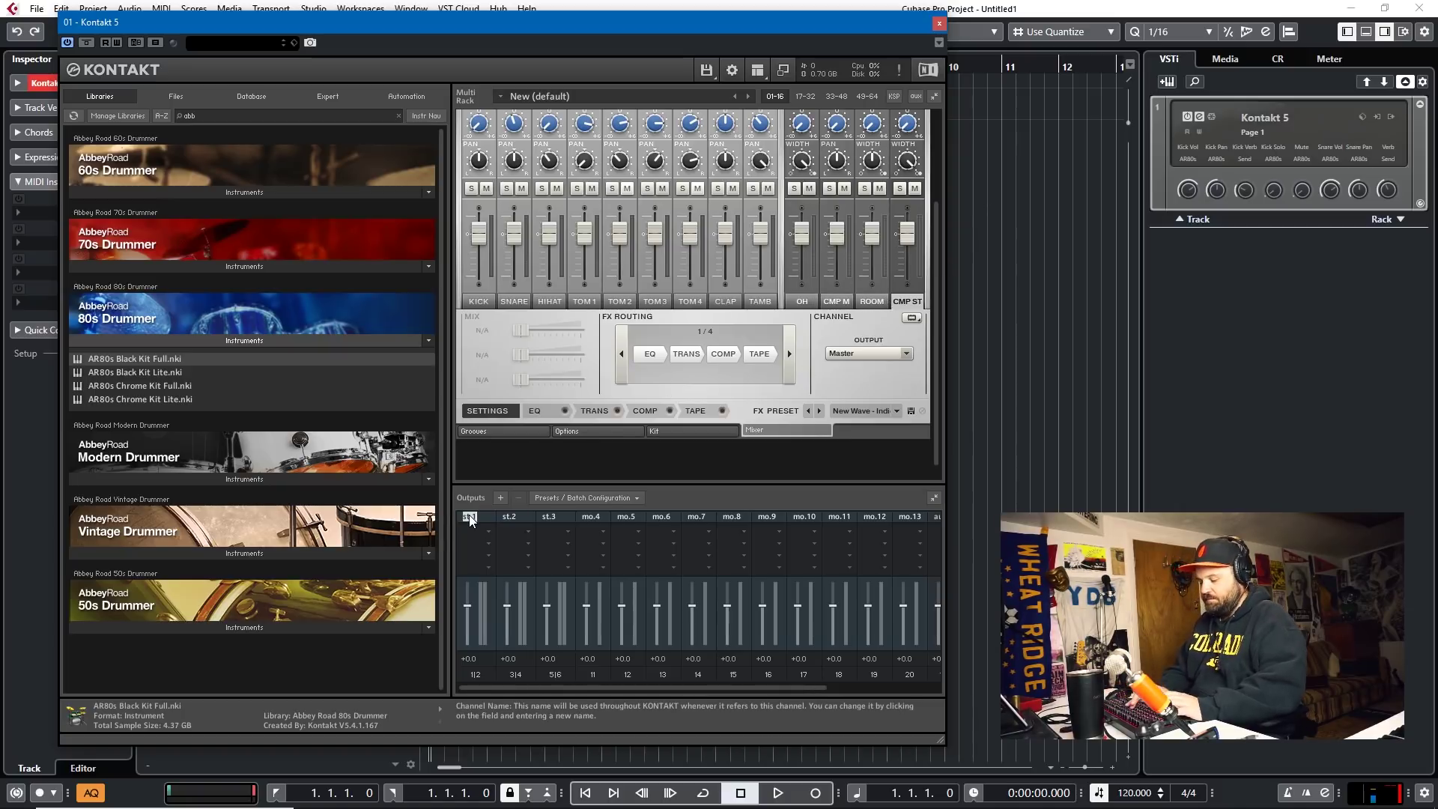
text(OH)
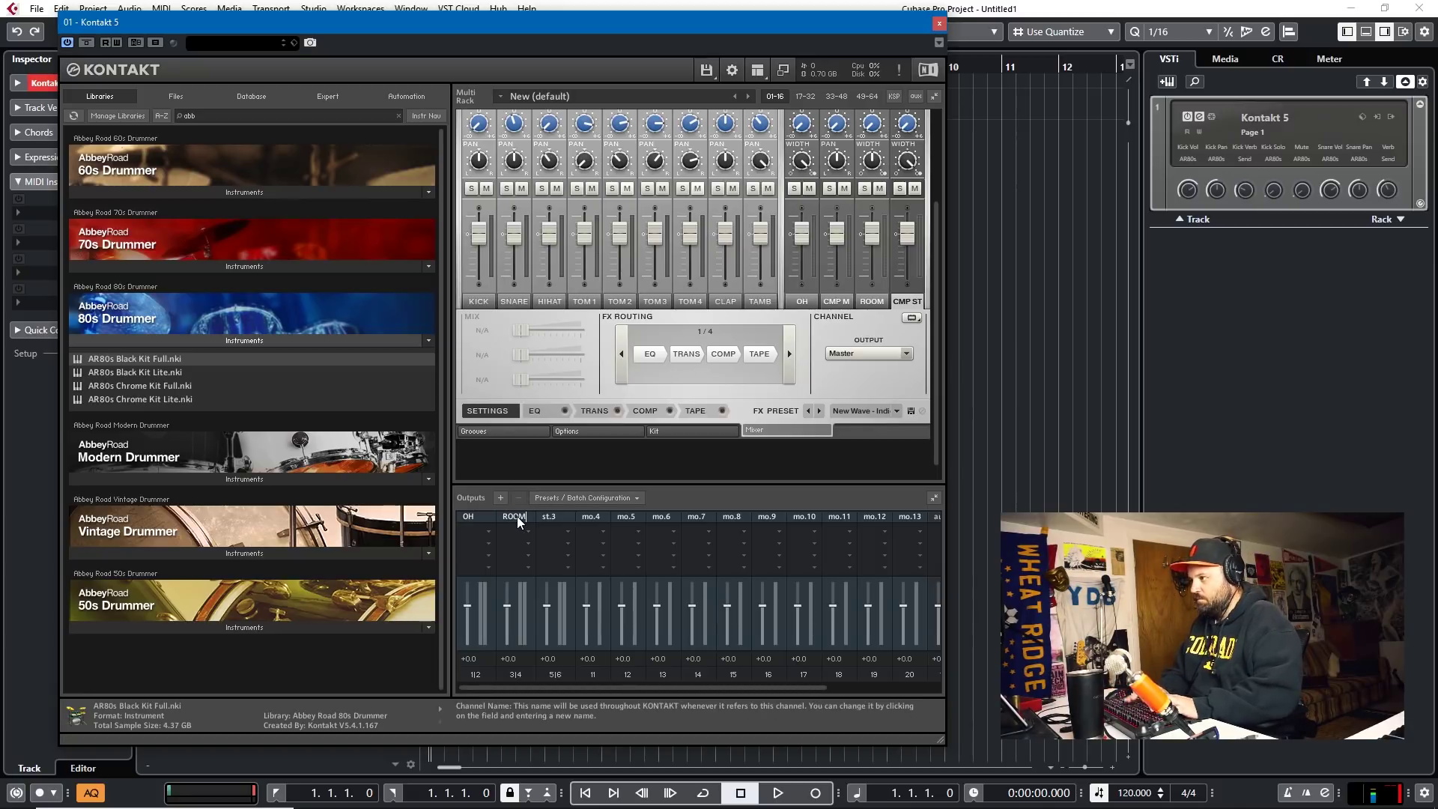
key(Return)
text(CMP ST)
key(Return)
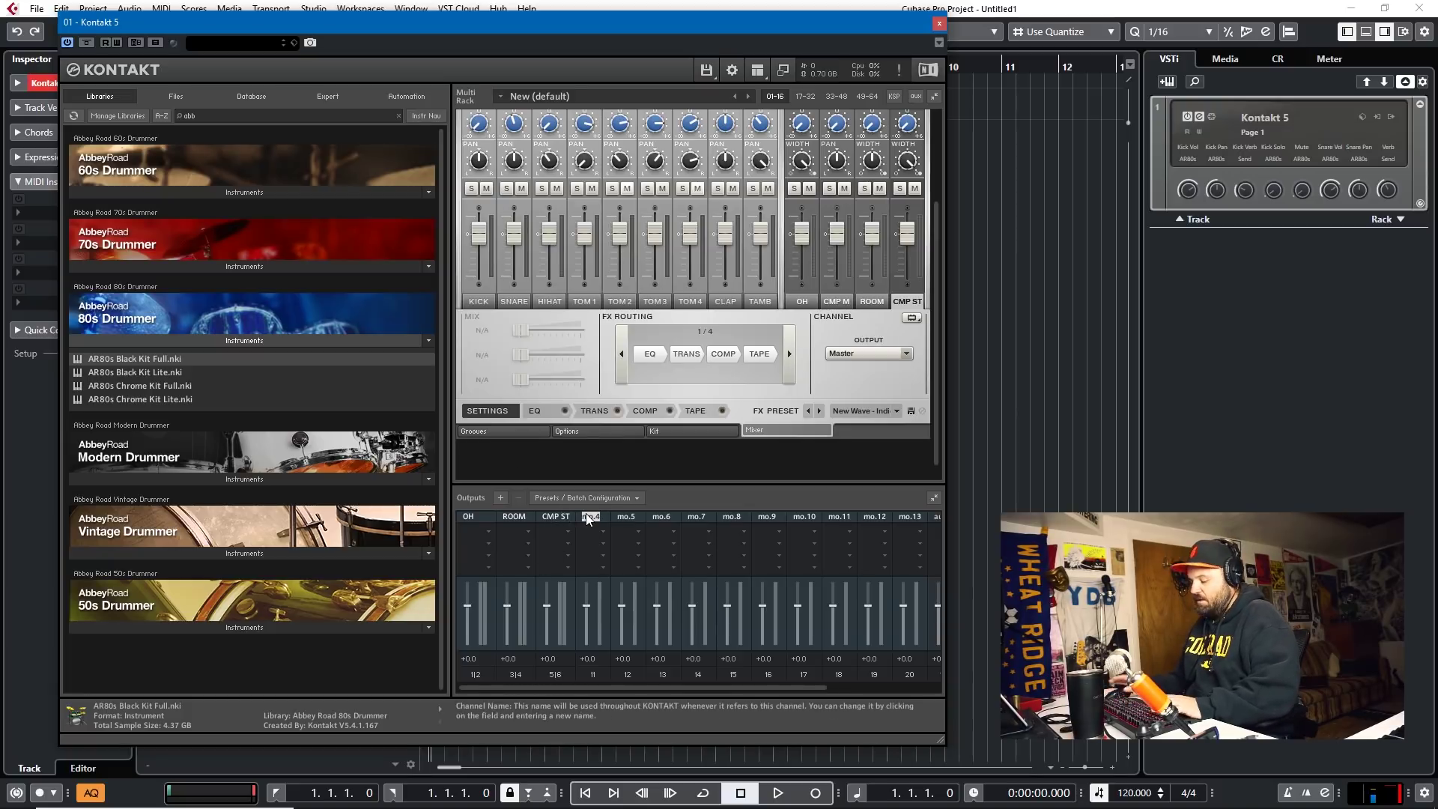
text(KICK)
key(Return)
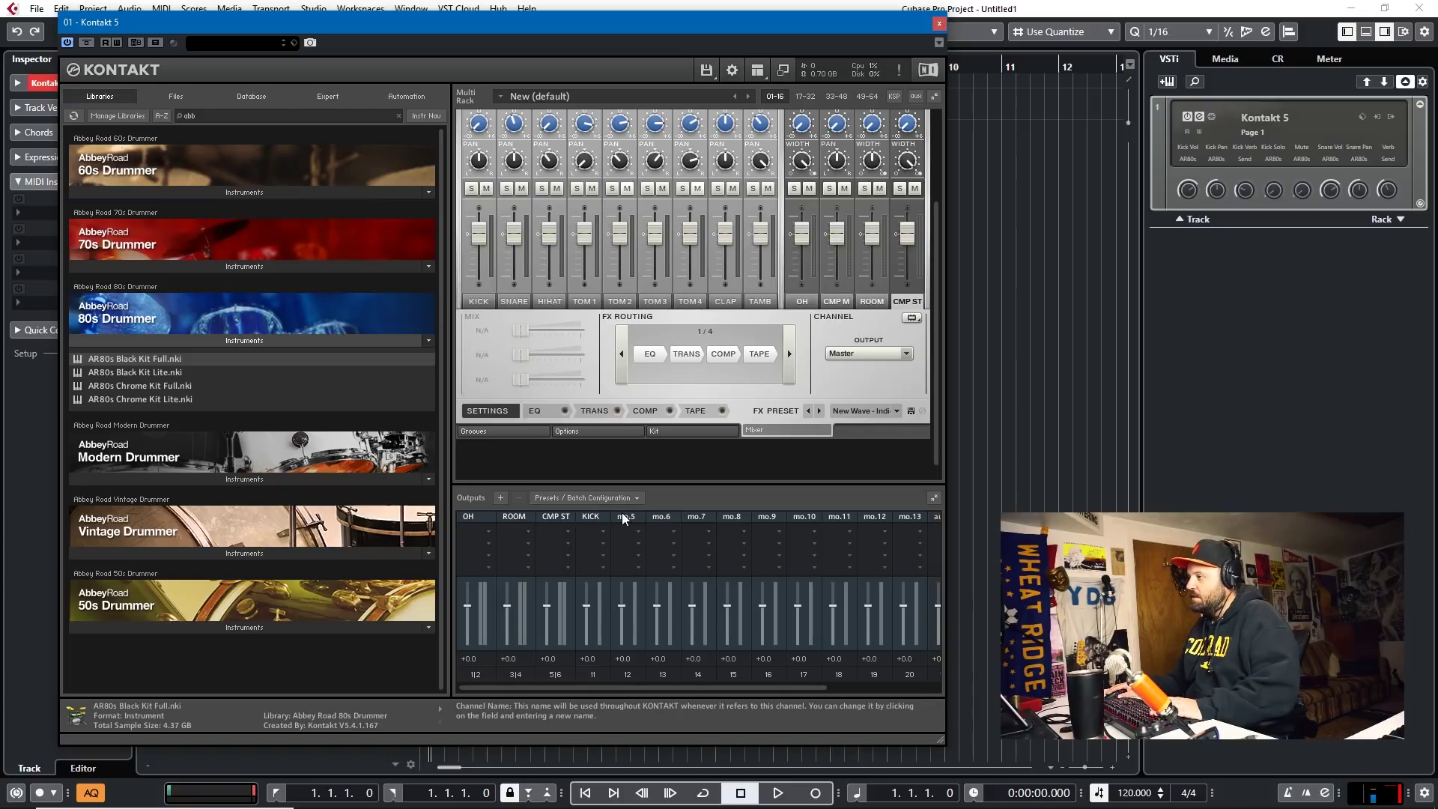
text(SNA)
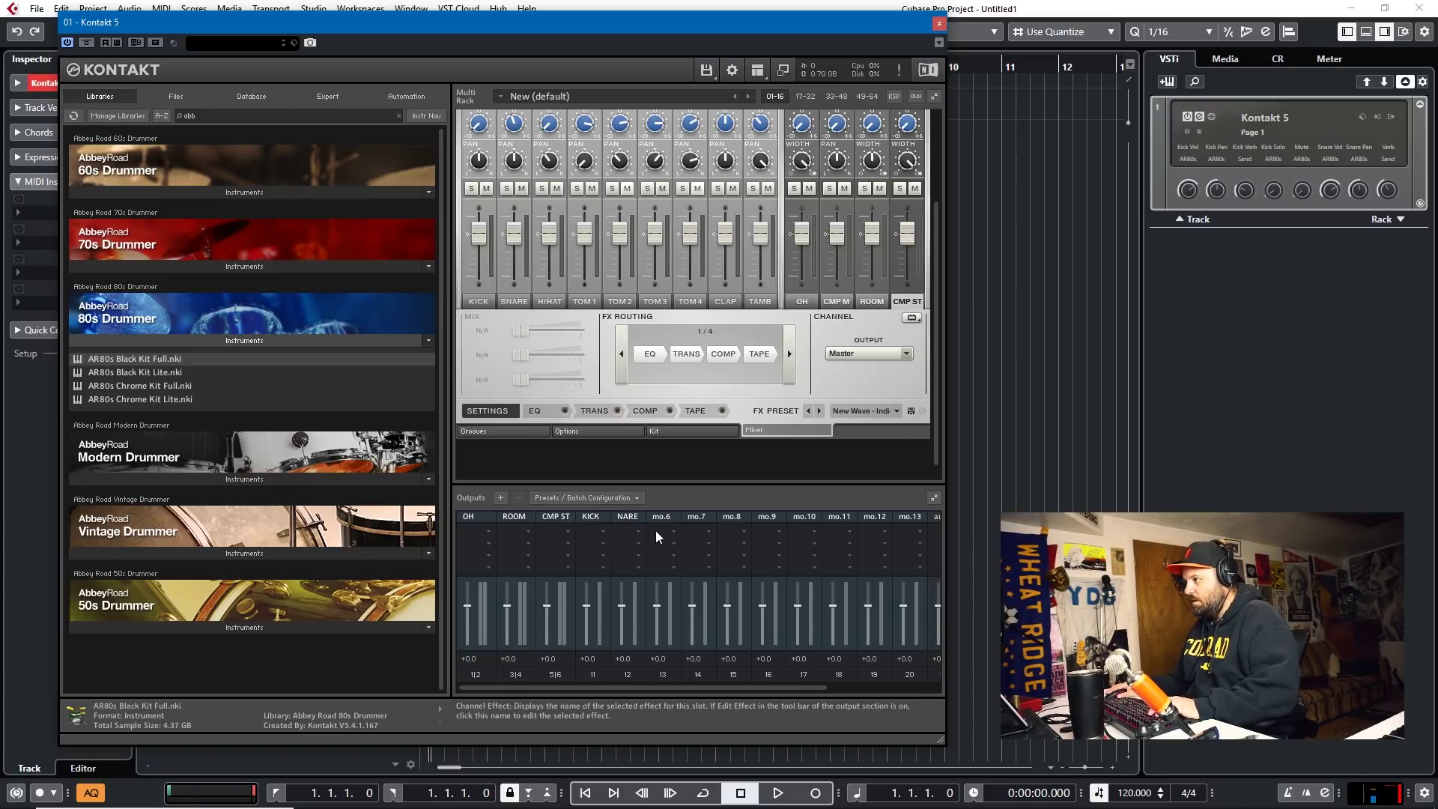
click(659, 516)
text(HAT)
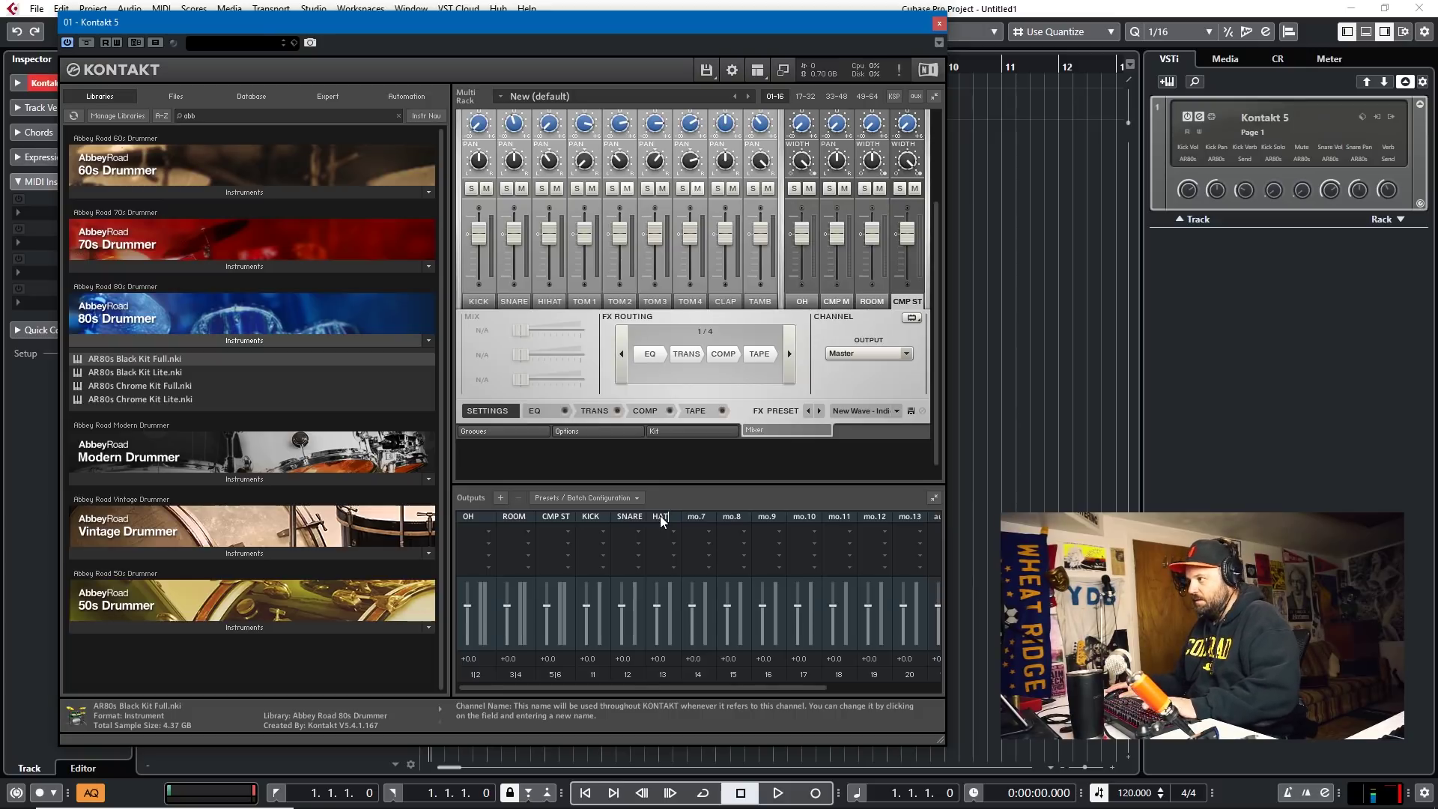
key(Return)
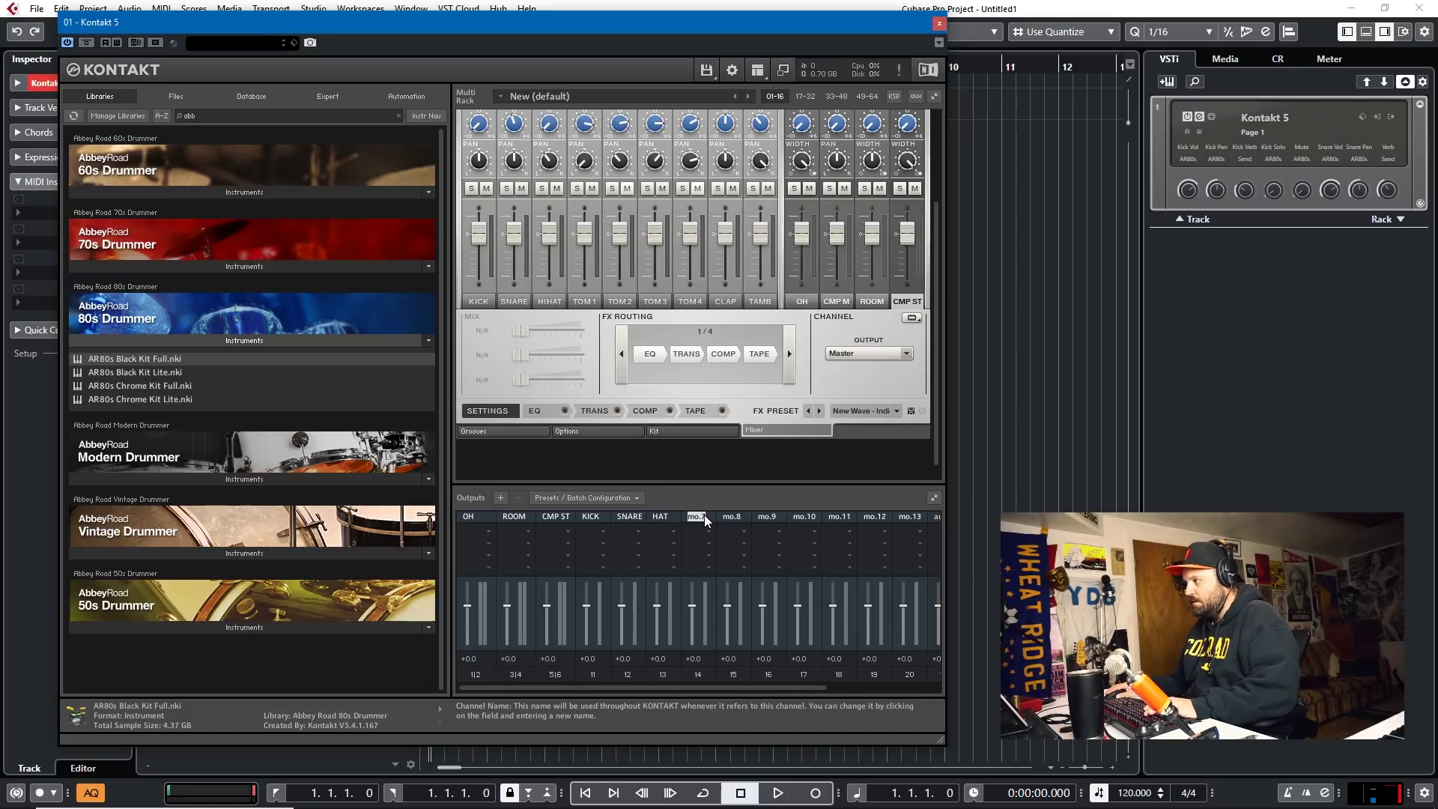
- Name the remaining outputs TOM1, TOM2, TOM3, TOM4, CLAP, TAMB and CMP M
click(703, 515)
text(TOM1)
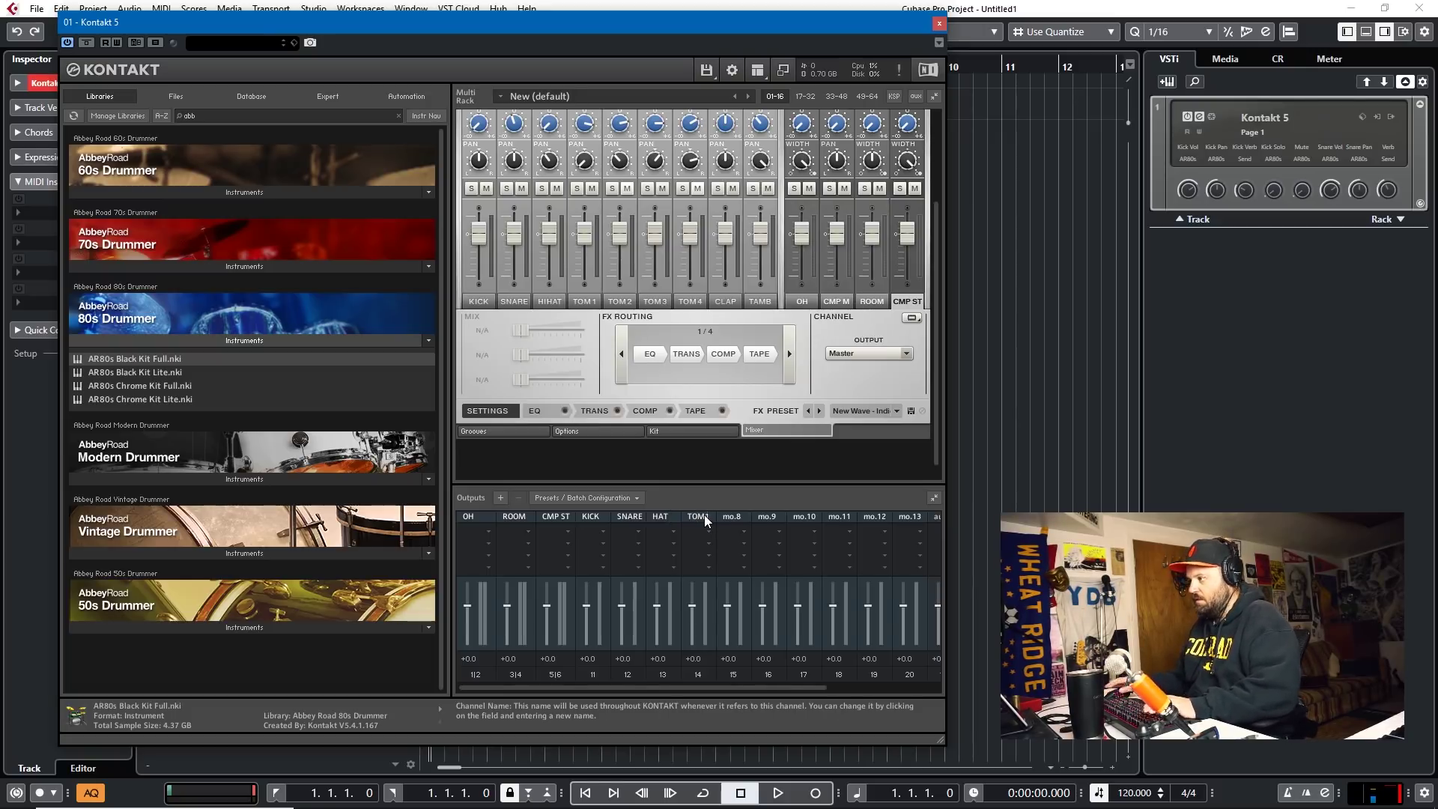
click(731, 518)
text(TOM2)
click(763, 516)
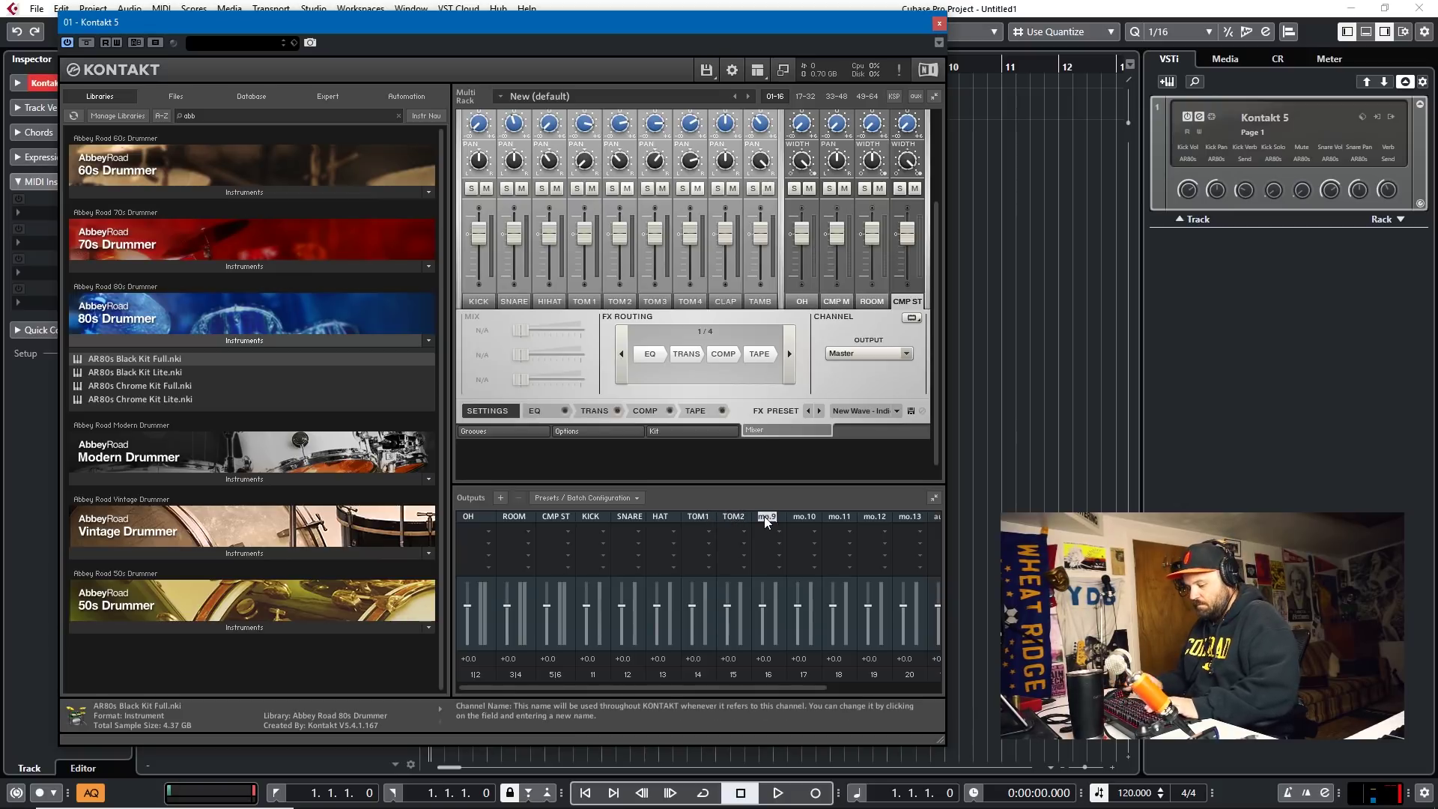
click(816, 515)
text(TOM4)
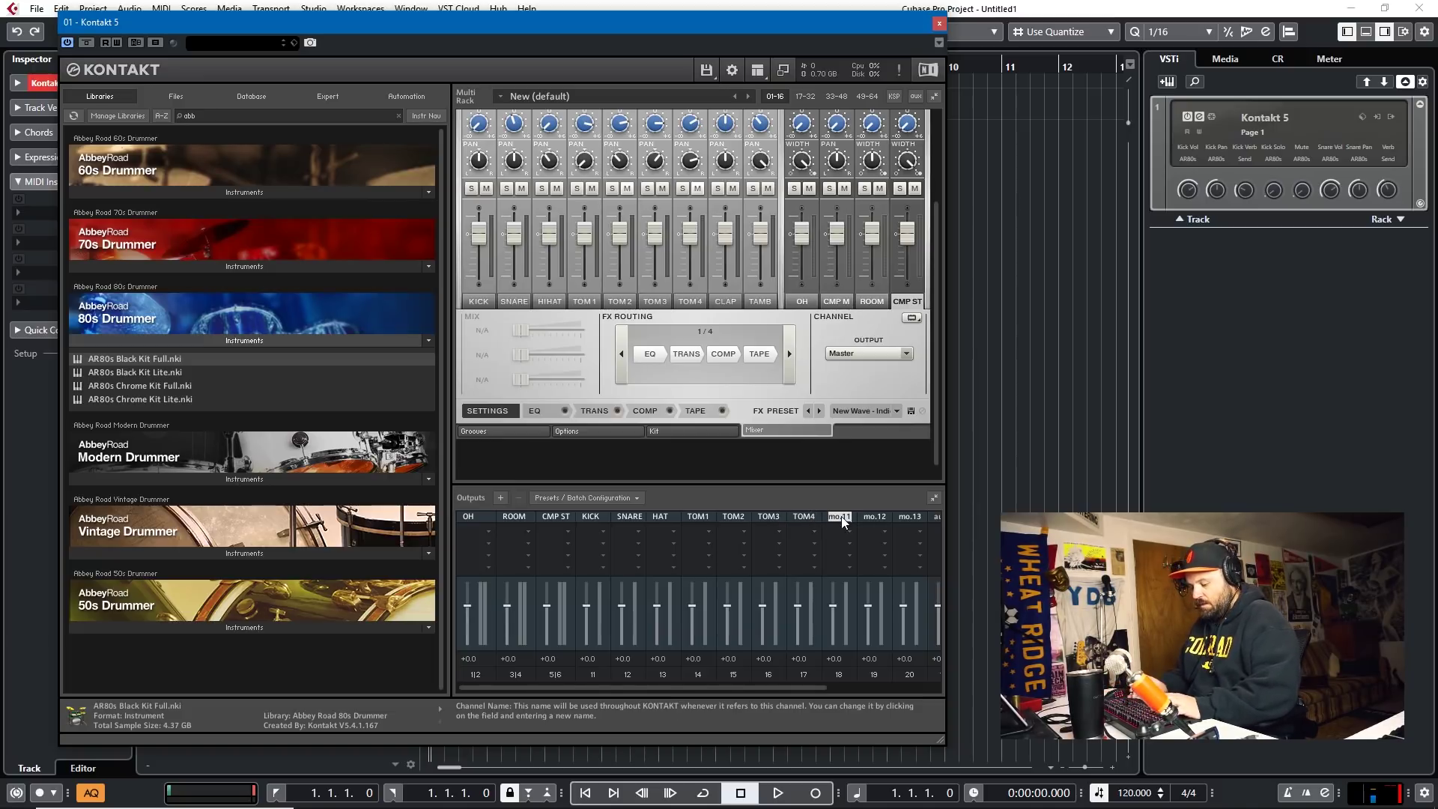
click(842, 515)
text(CLAP)
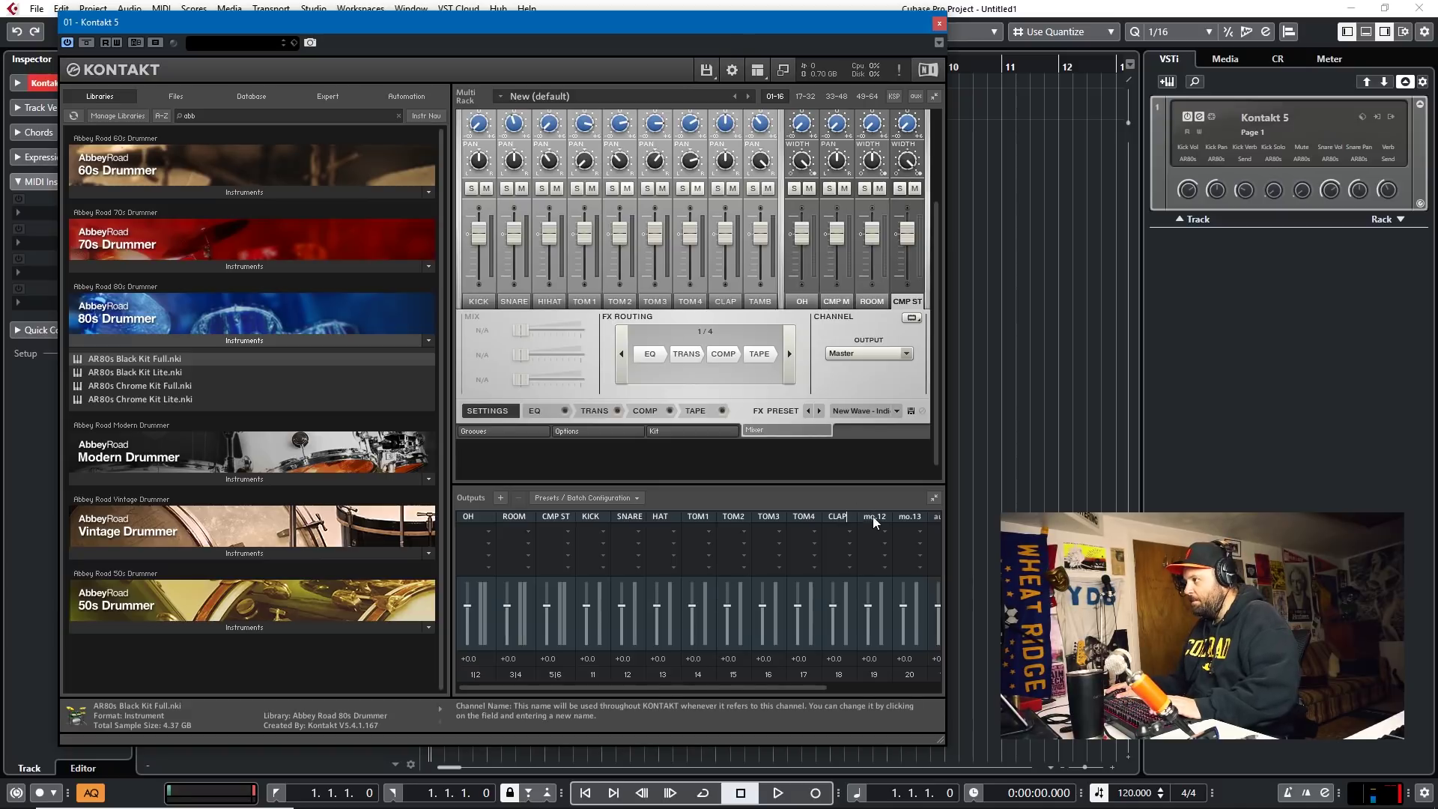
text(TAMB)
click(902, 518)
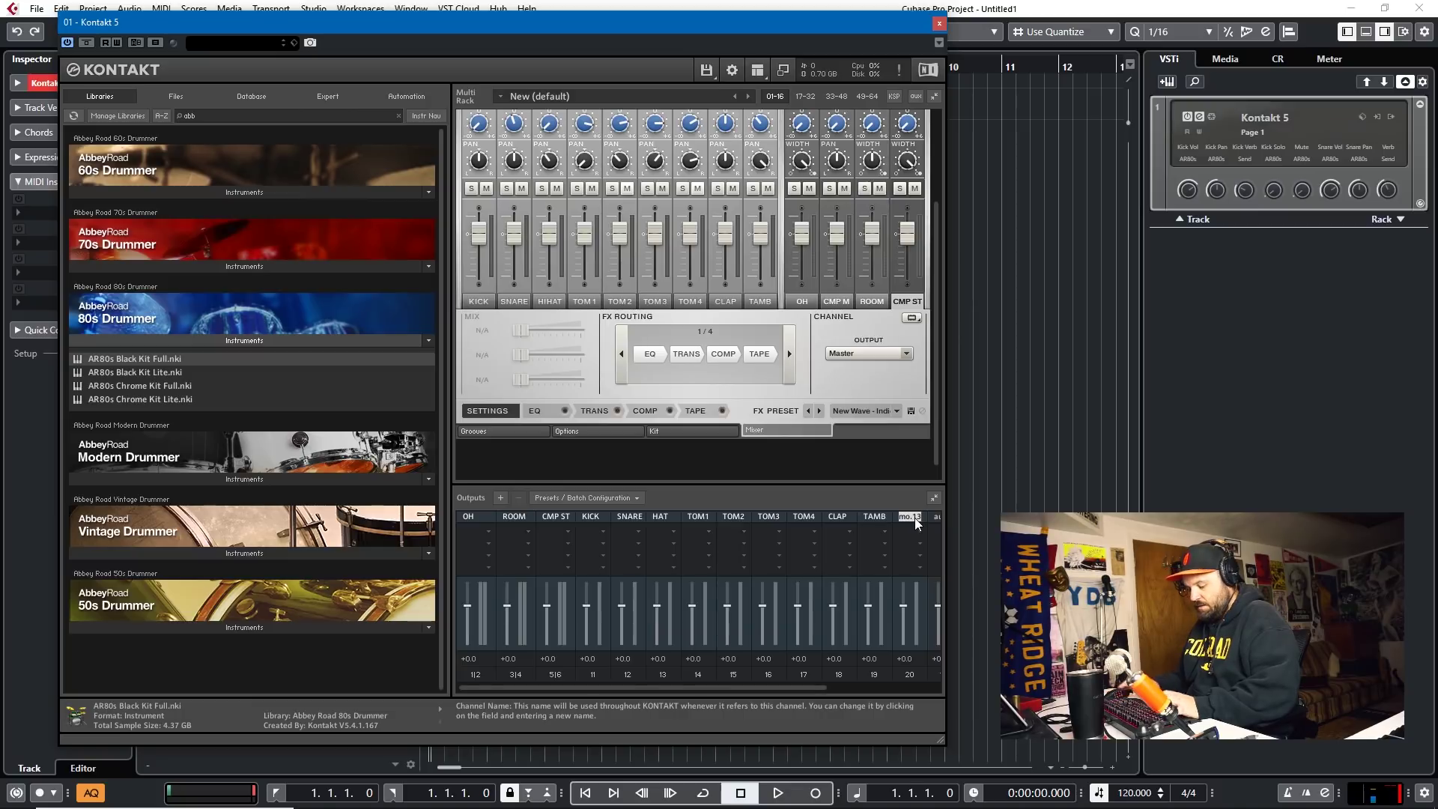
text(CMP)
text( M)
key(Return)
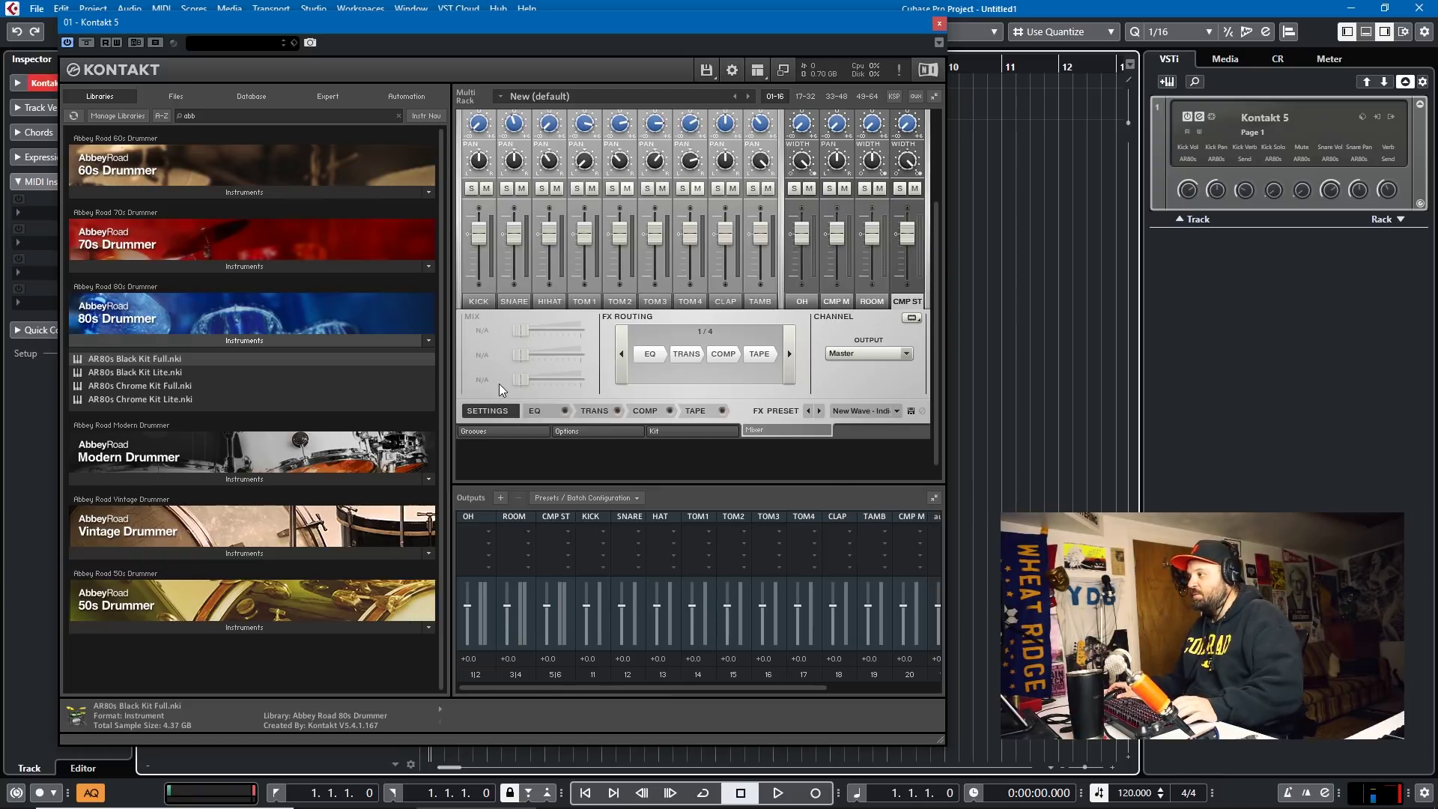
- Confirm the KICK channel offers only Master/st. 1, then restart Kontakt's audio engine
click(484, 304)
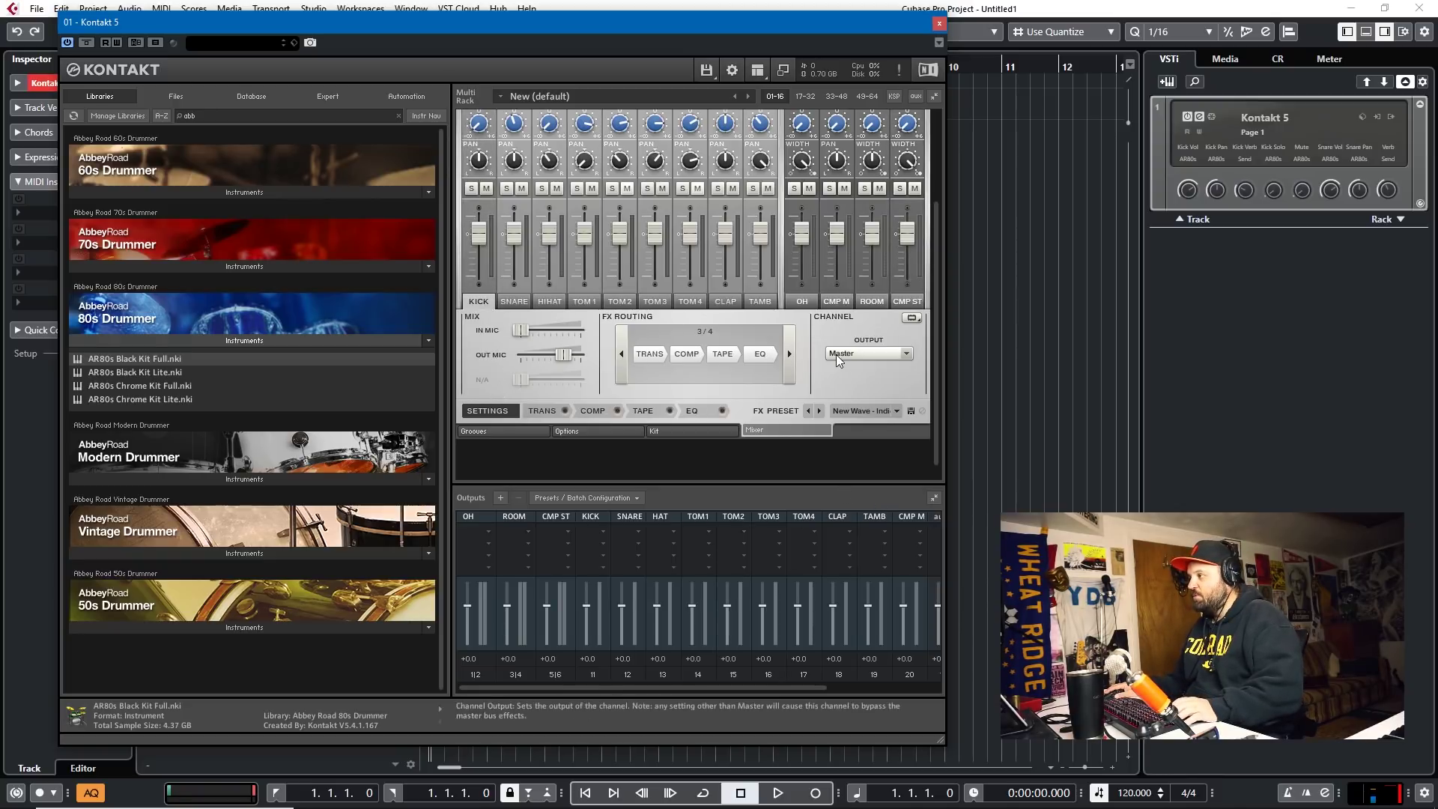
click(910, 357)
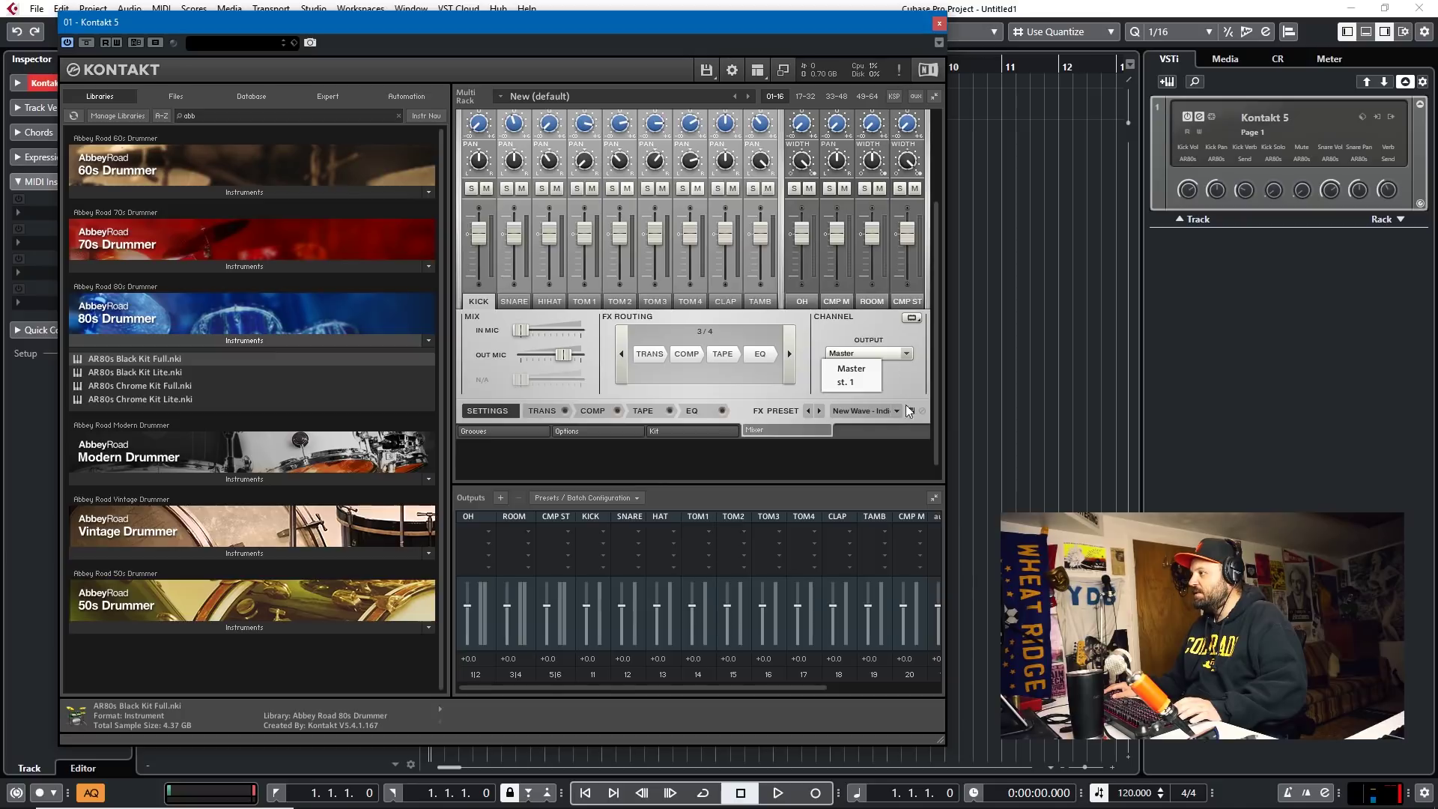
click(920, 378)
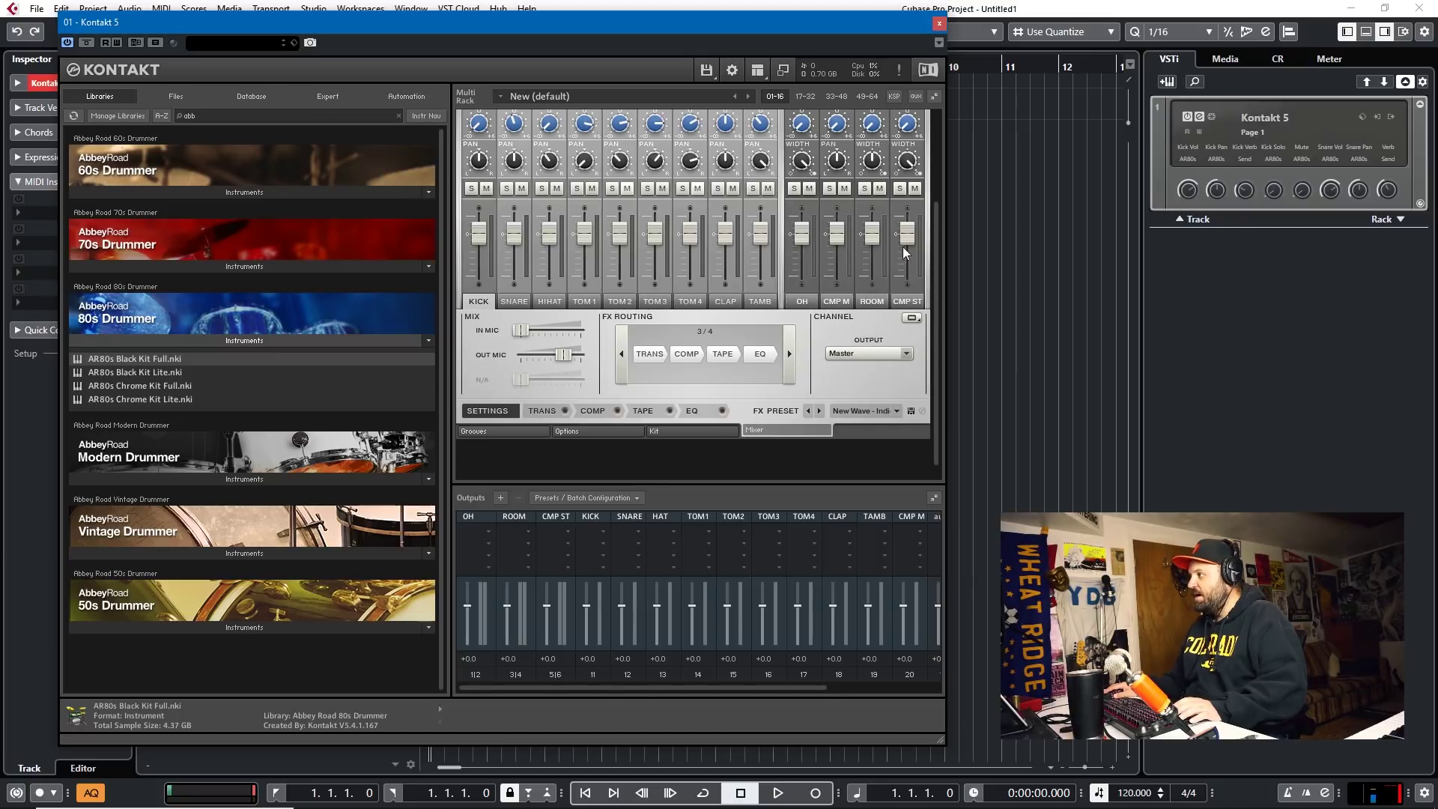
click(900, 72)
- Route the SNARE and HIHAT kit channels to the SNARE and HAT outputs
click(903, 355)
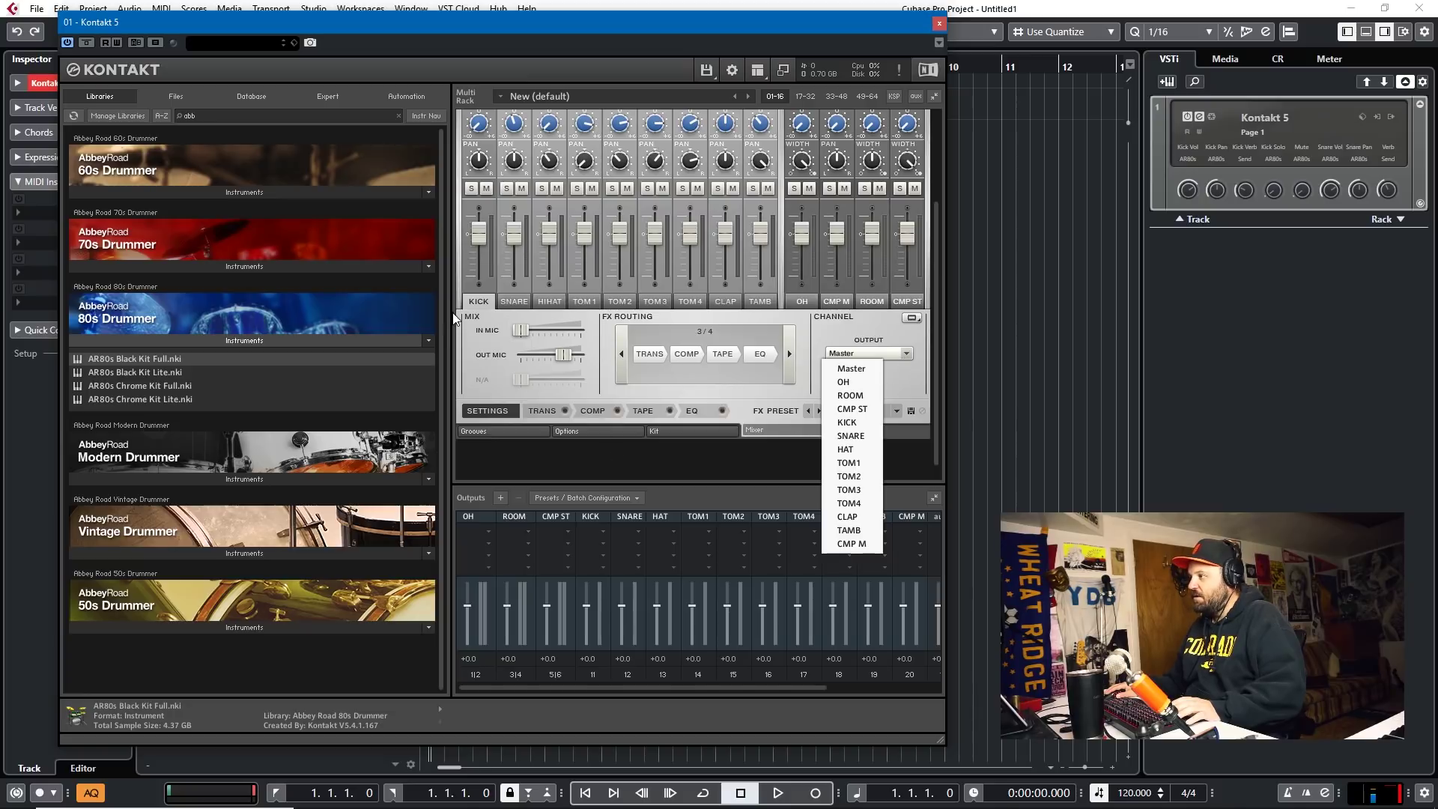
click(846, 423)
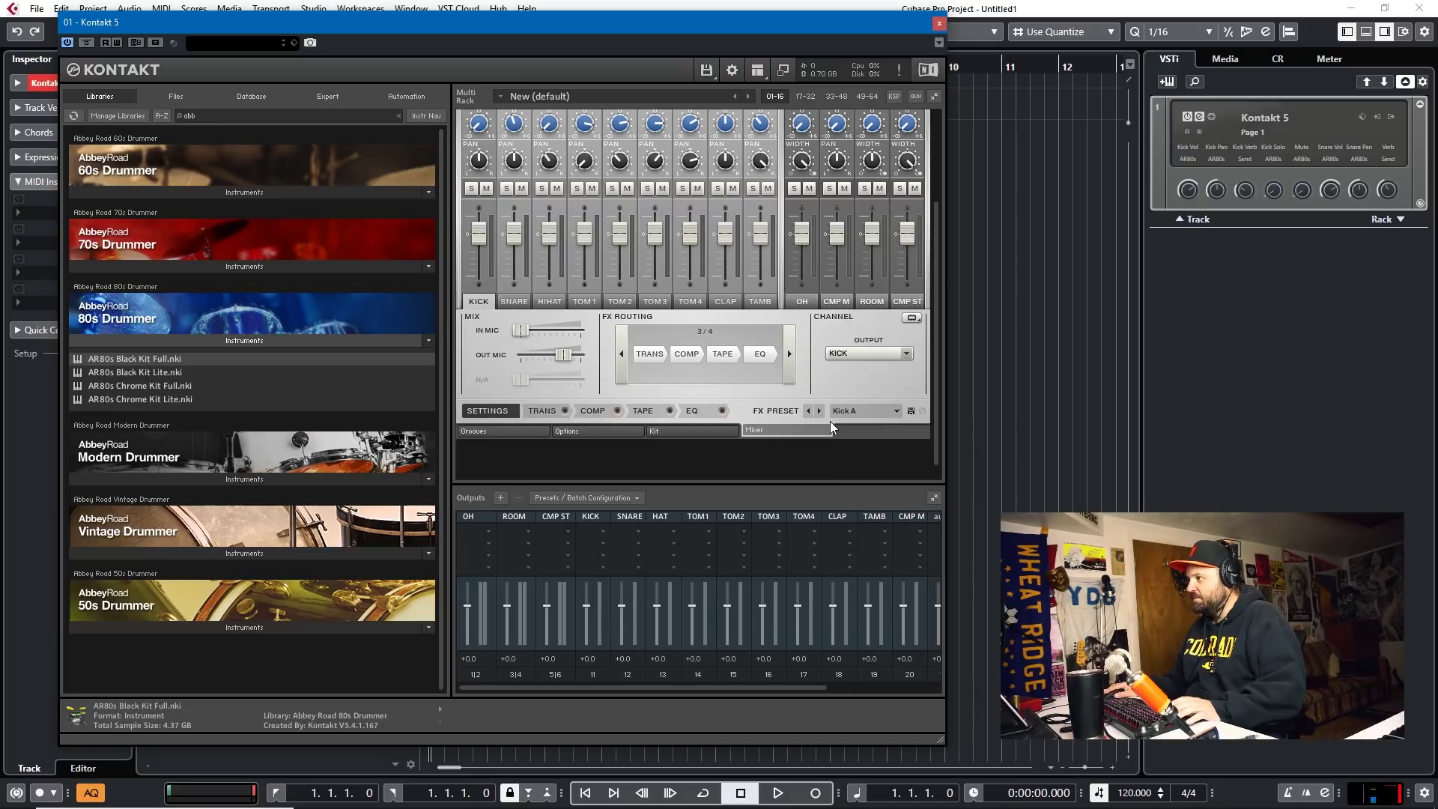
click(513, 301)
click(843, 355)
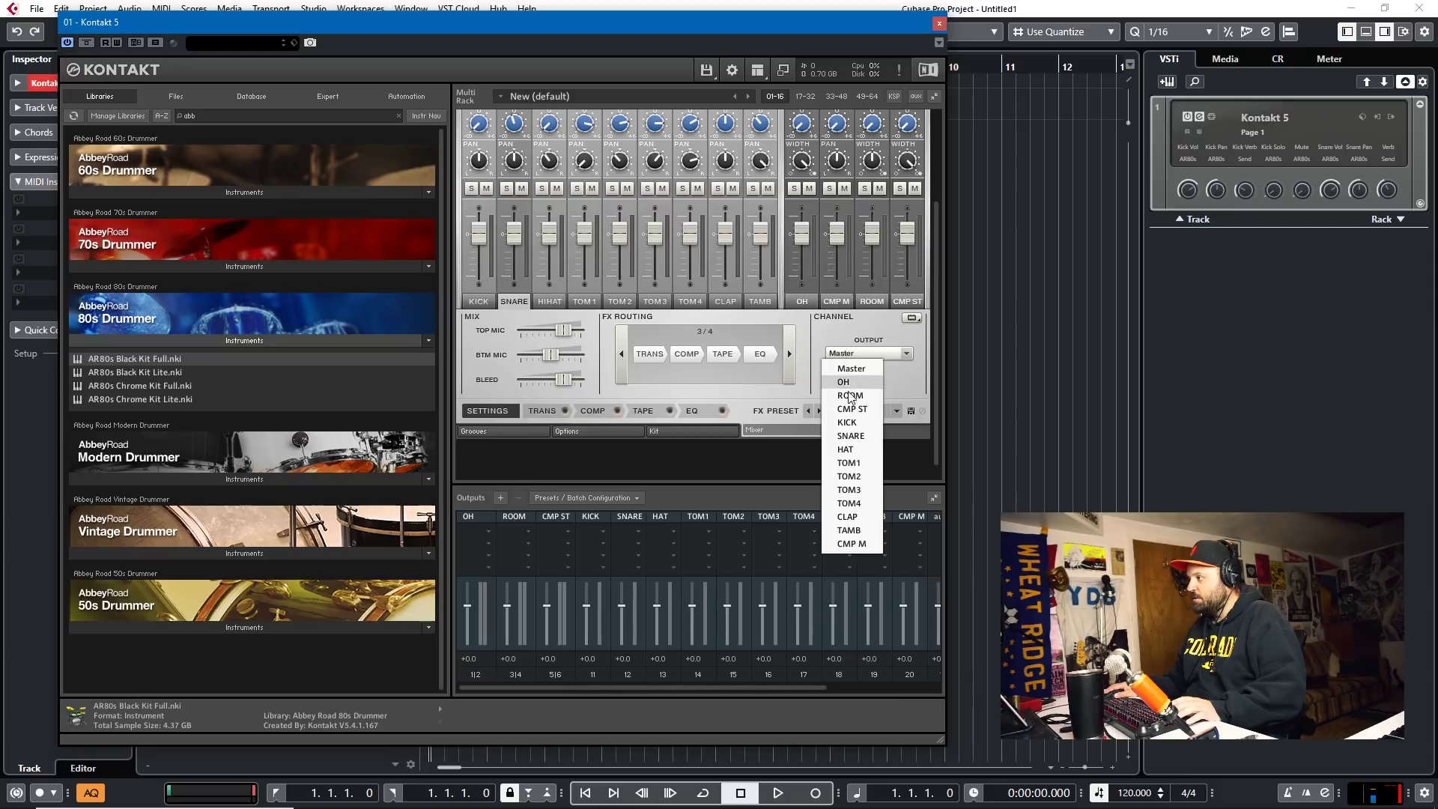
click(852, 438)
click(551, 301)
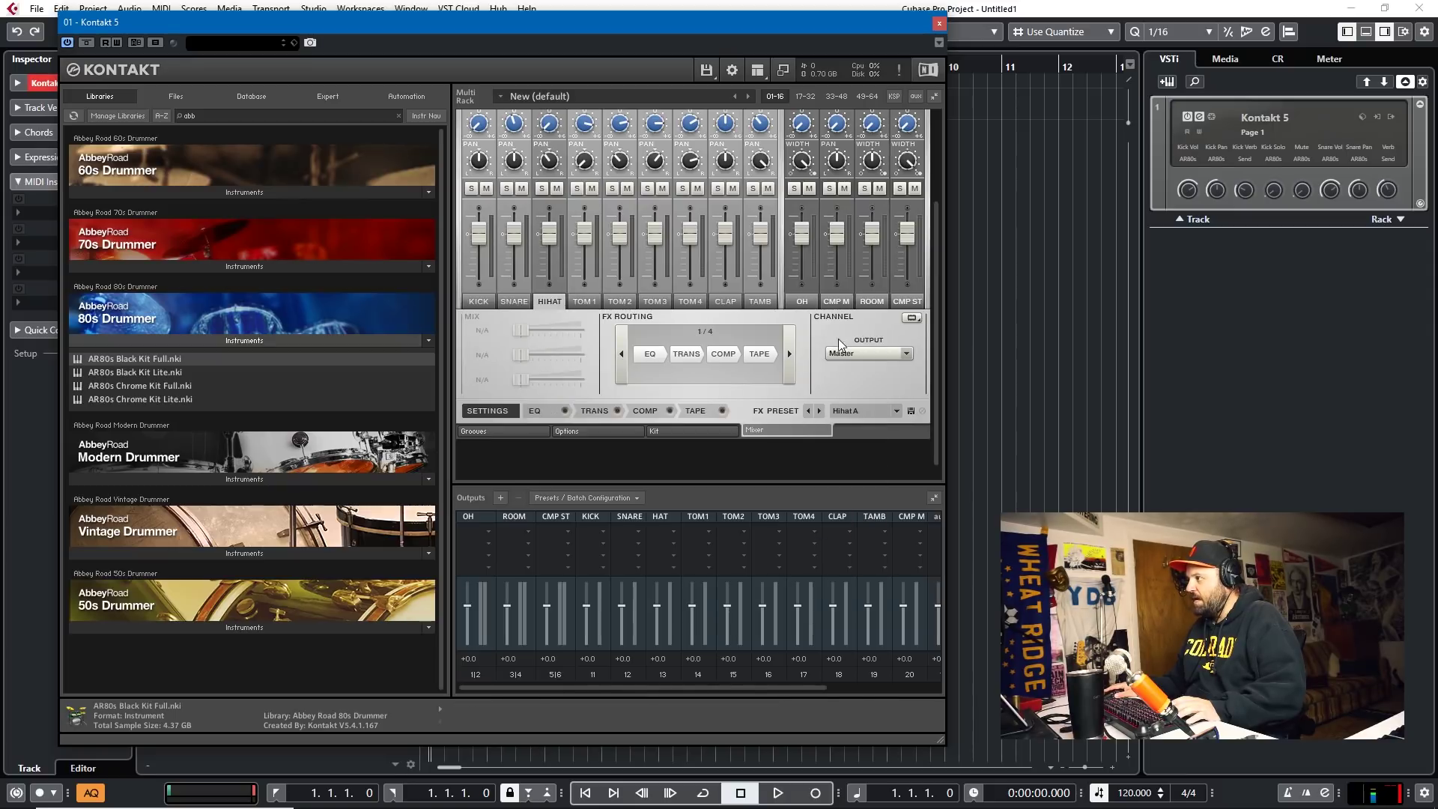
click(867, 353)
- Route the four tom channels to outputs TOM1, TOM2, TOM3 and TOM4
click(860, 447)
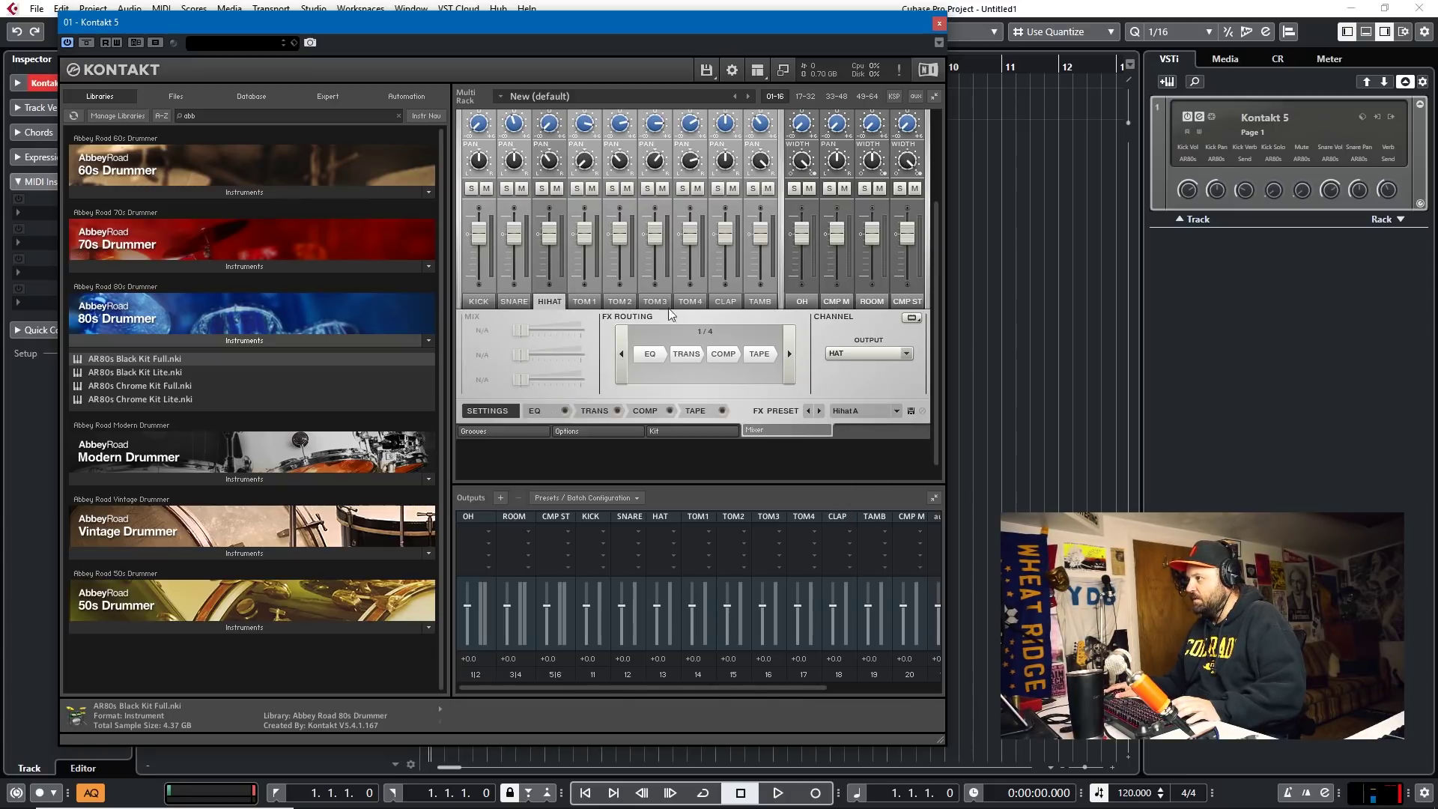
click(591, 300)
click(838, 353)
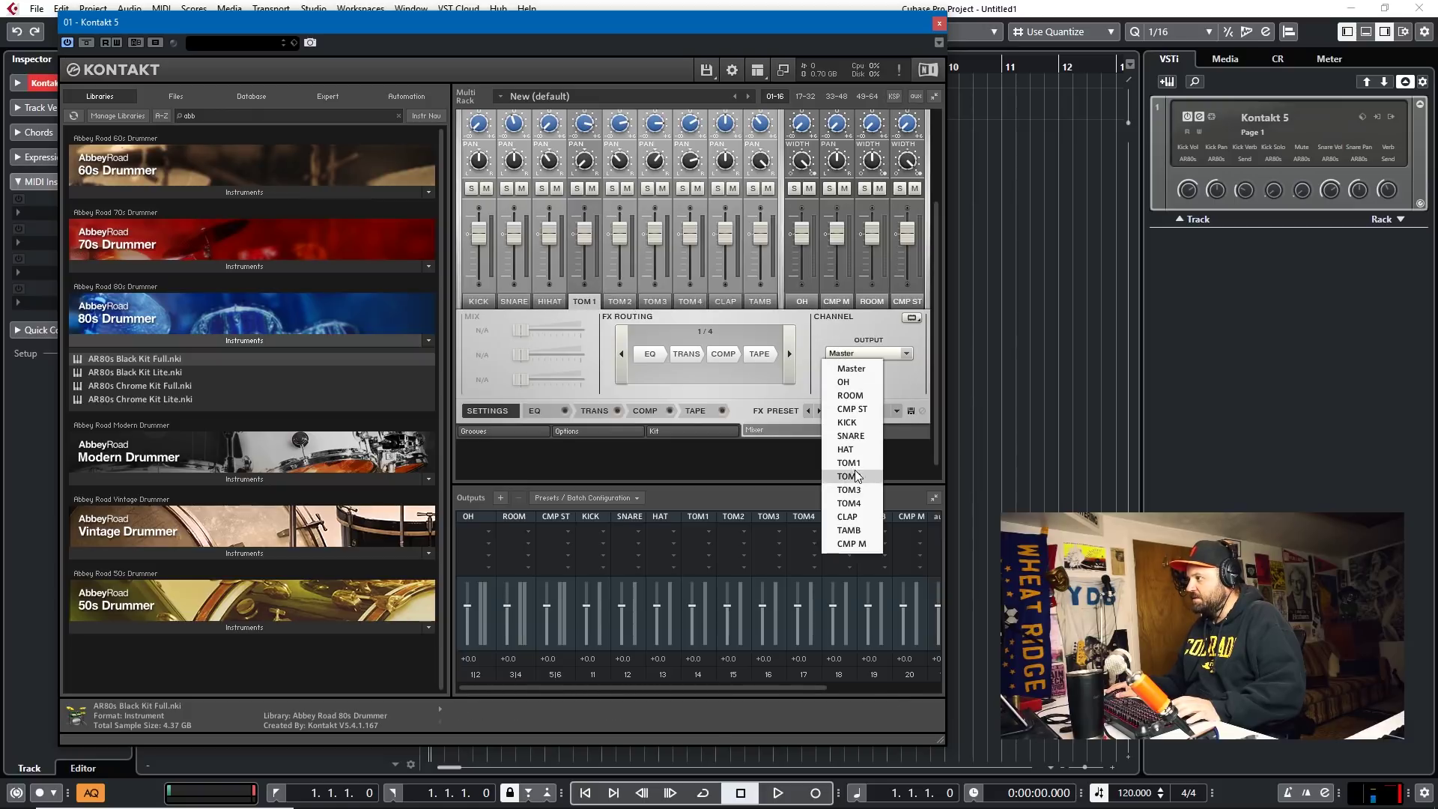
click(853, 461)
click(619, 301)
click(867, 353)
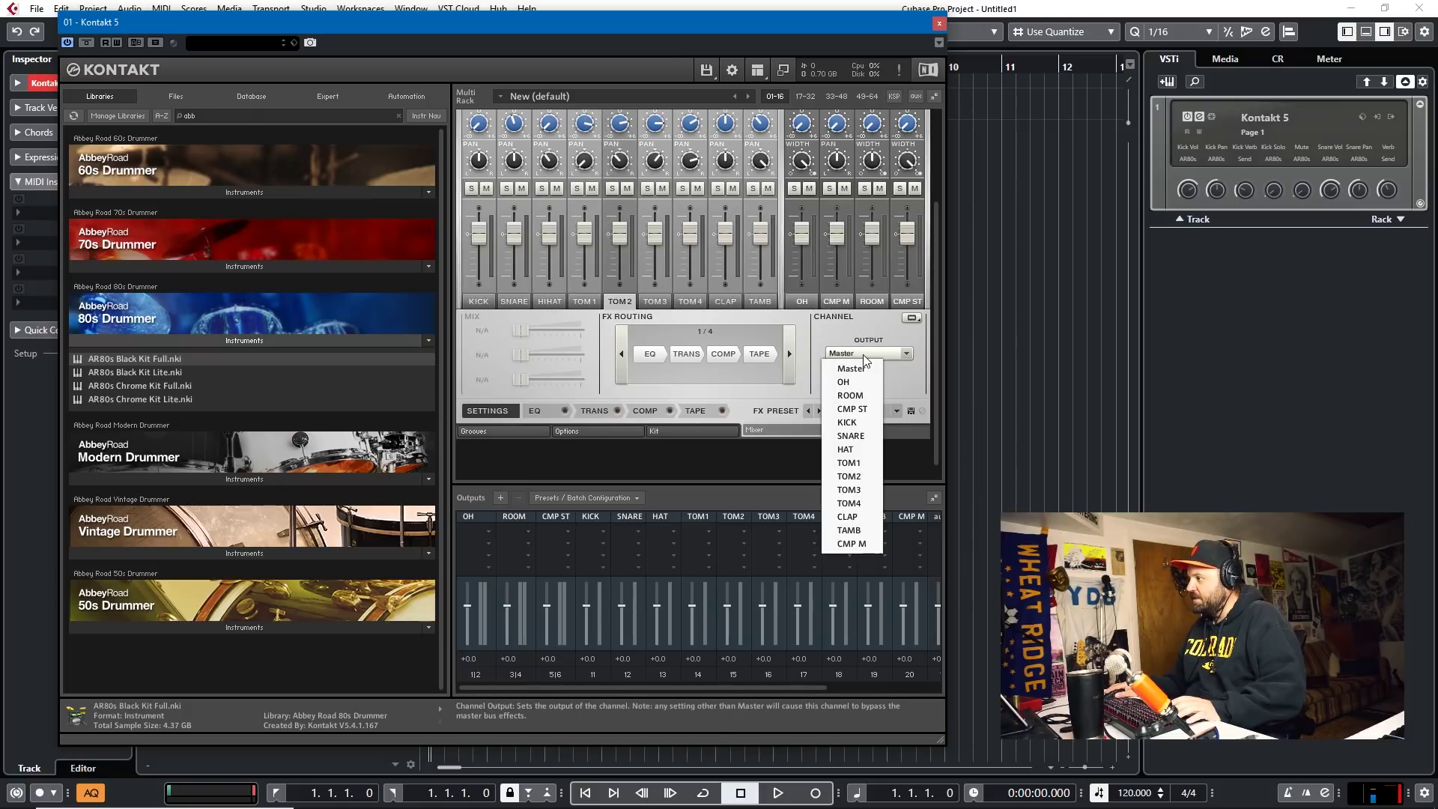
click(864, 475)
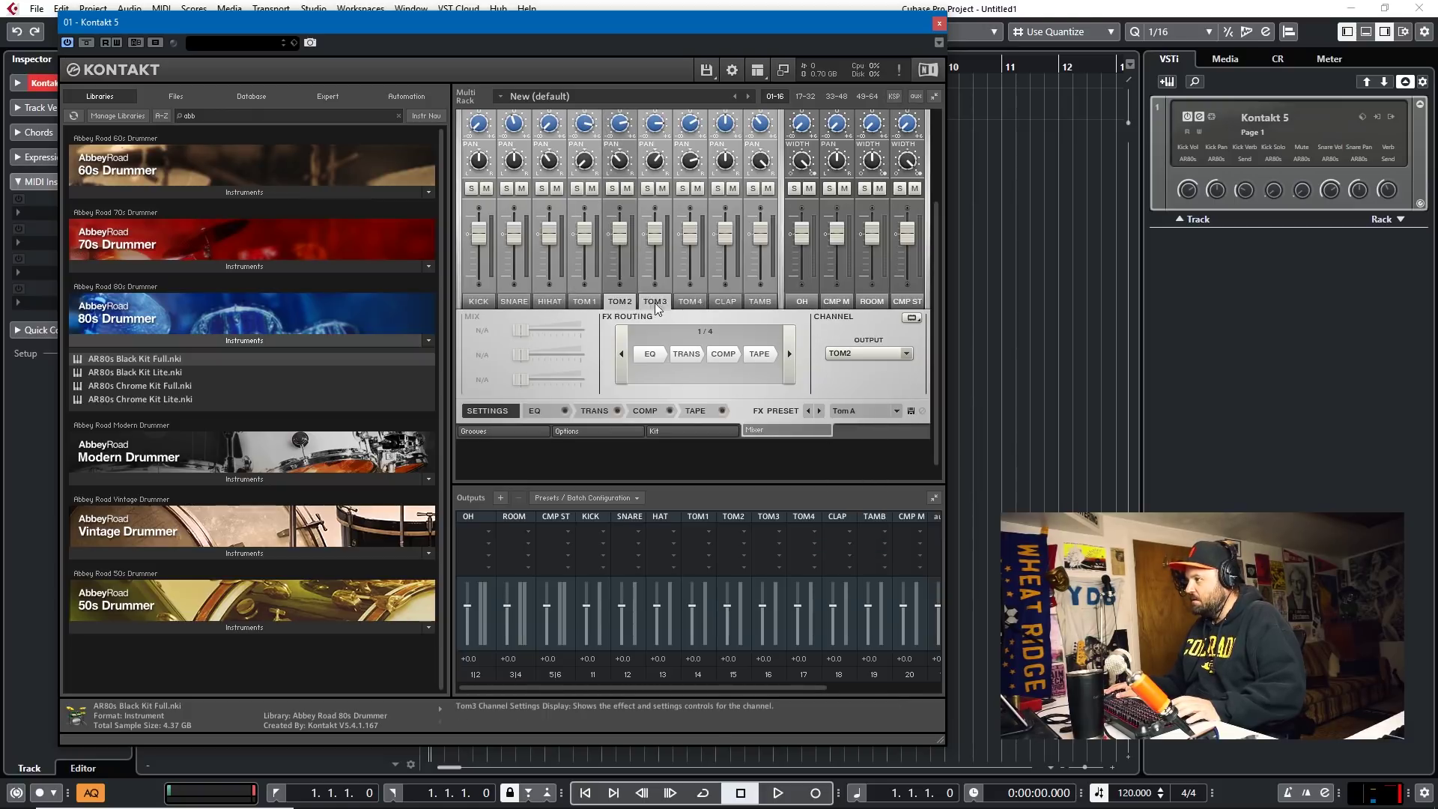
click(867, 353)
click(854, 487)
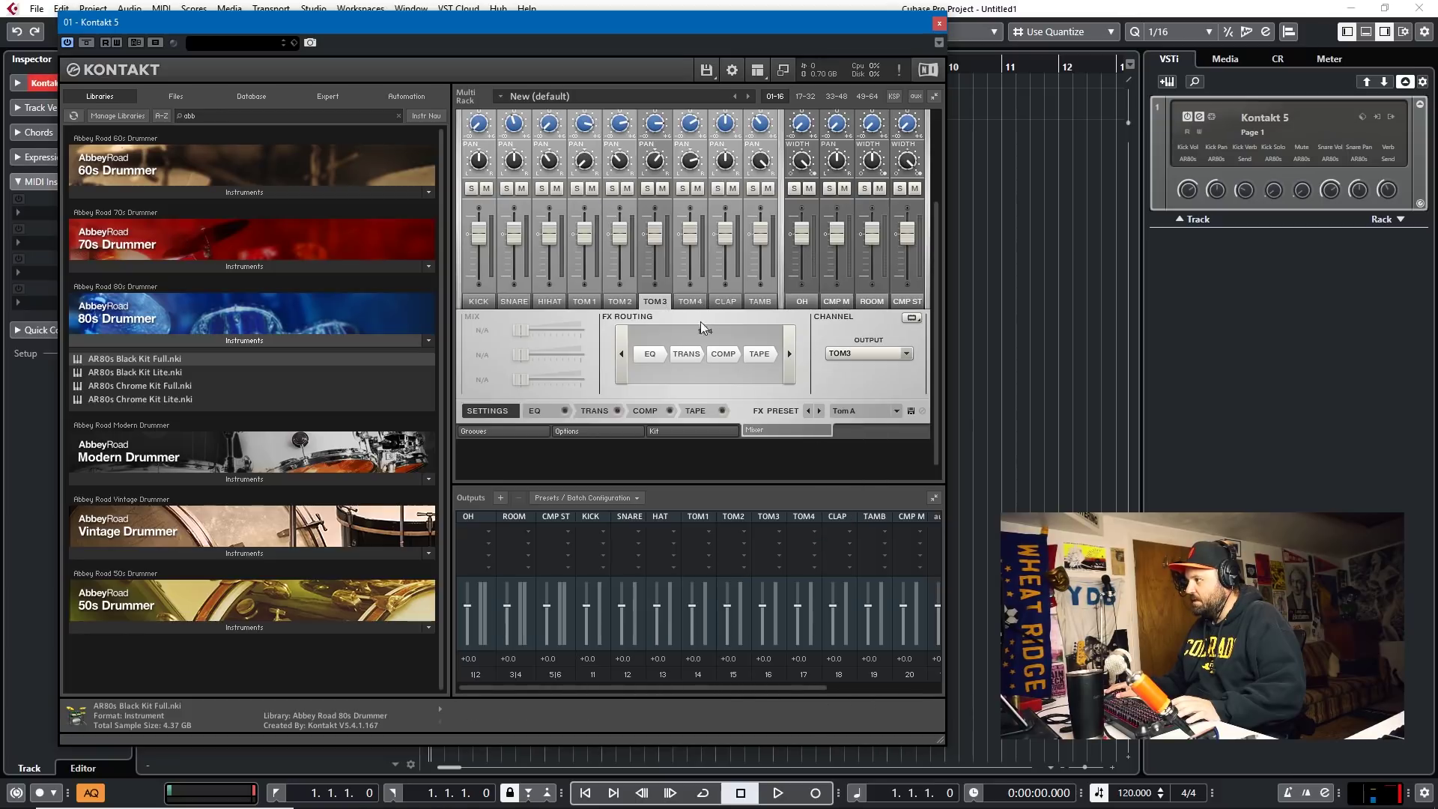
click(690, 301)
click(865, 352)
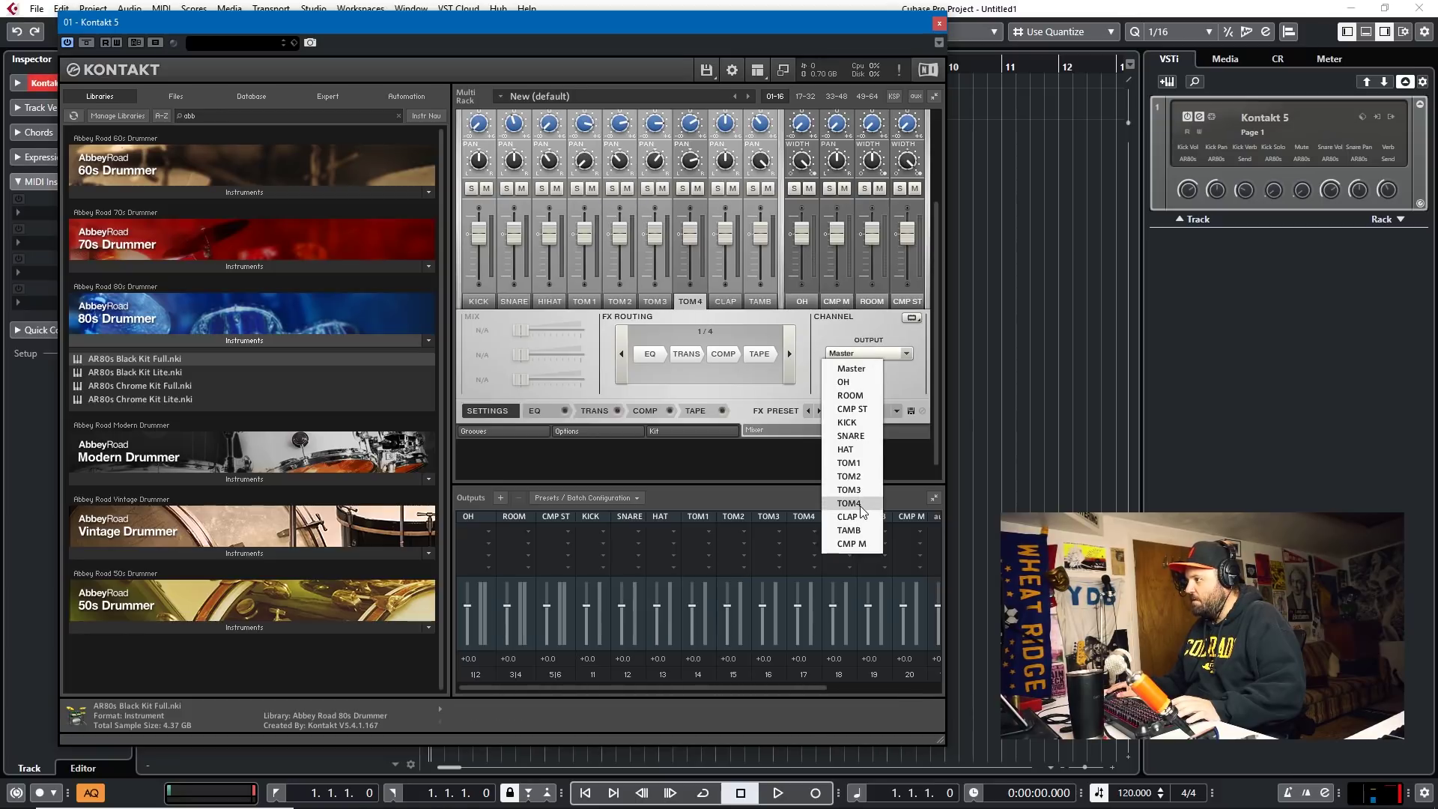
click(861, 508)
- Route the CLAP, TAMB and CMP M channels to their matching outputs
click(732, 301)
click(863, 352)
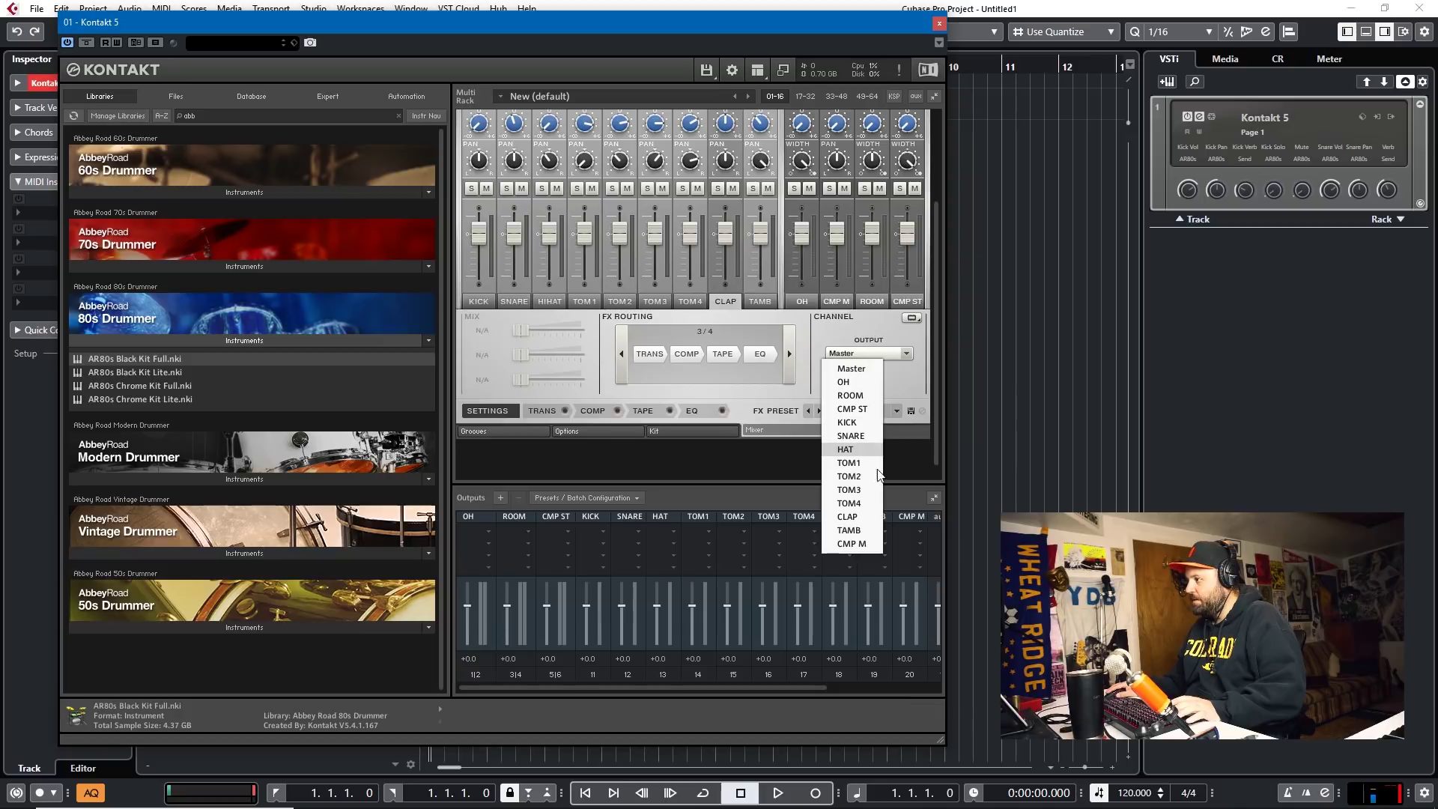
click(861, 515)
click(759, 301)
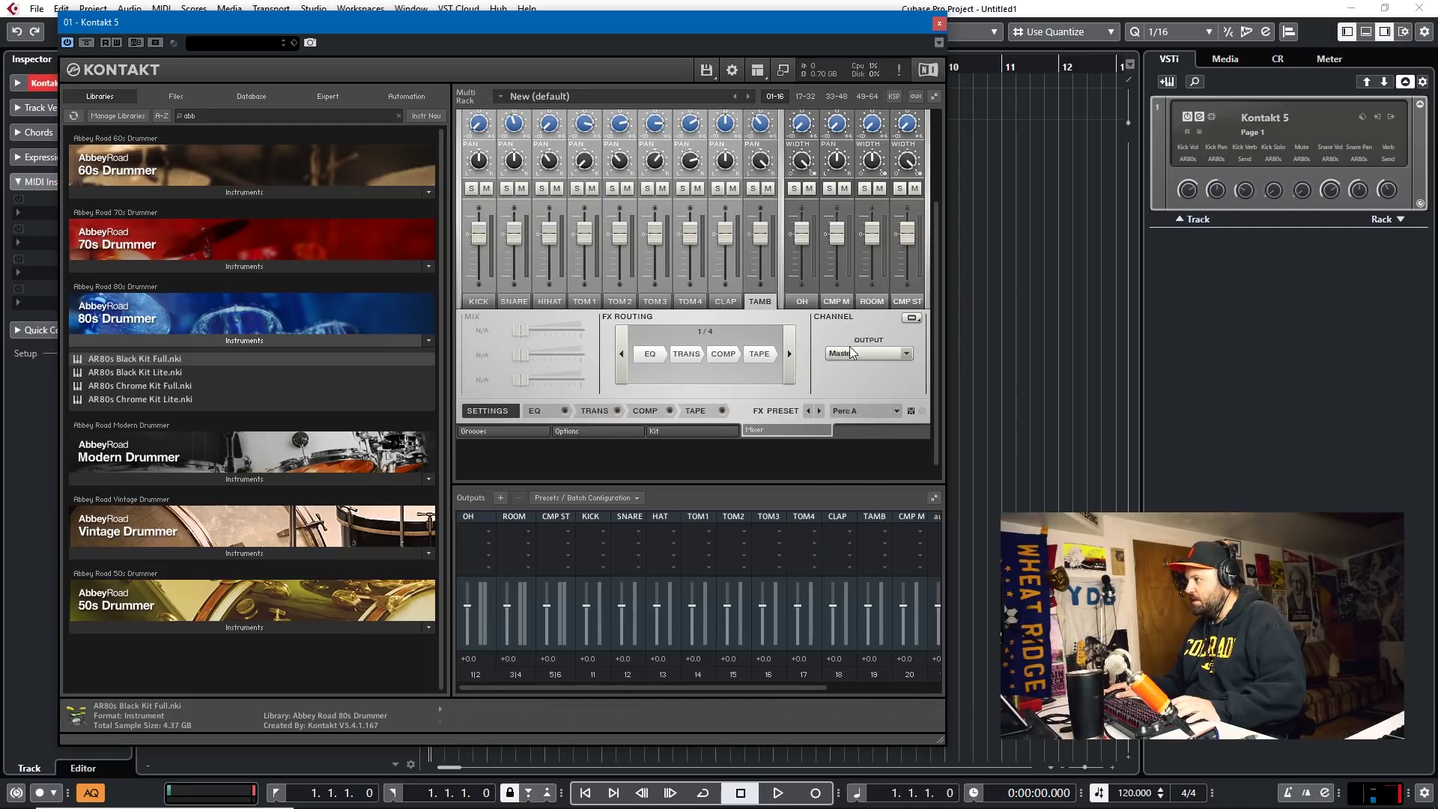
click(851, 352)
click(861, 527)
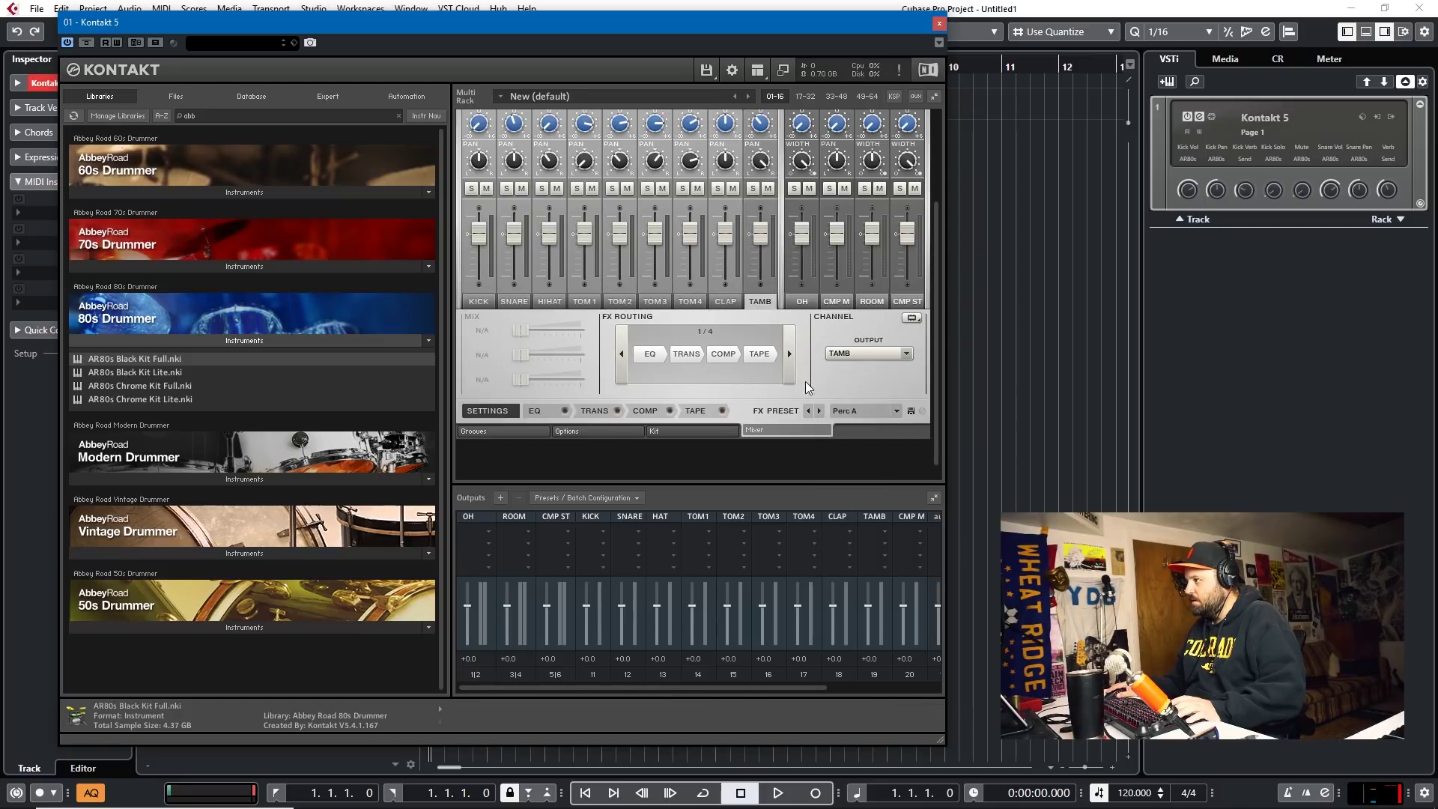
click(836, 301)
click(865, 353)
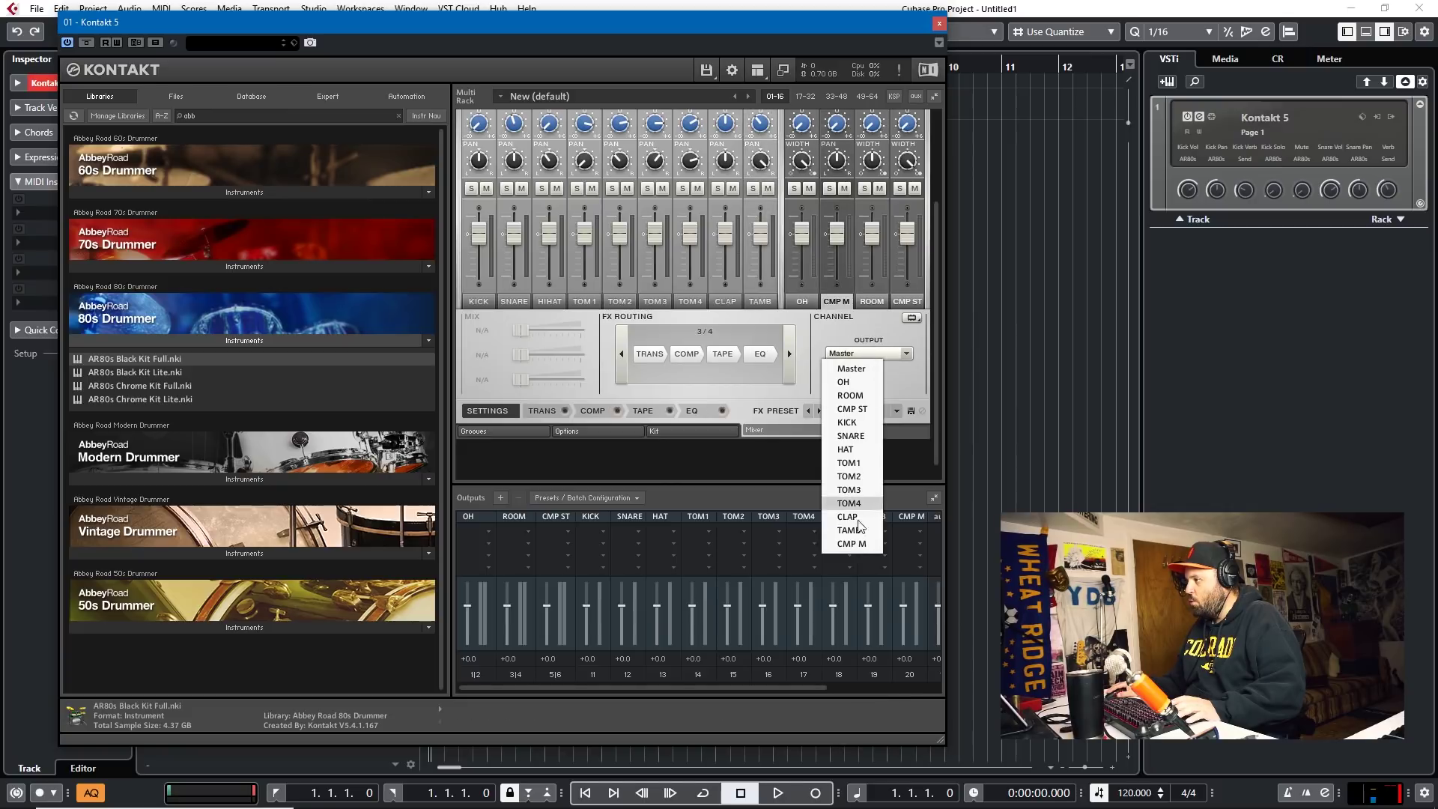
click(851, 542)
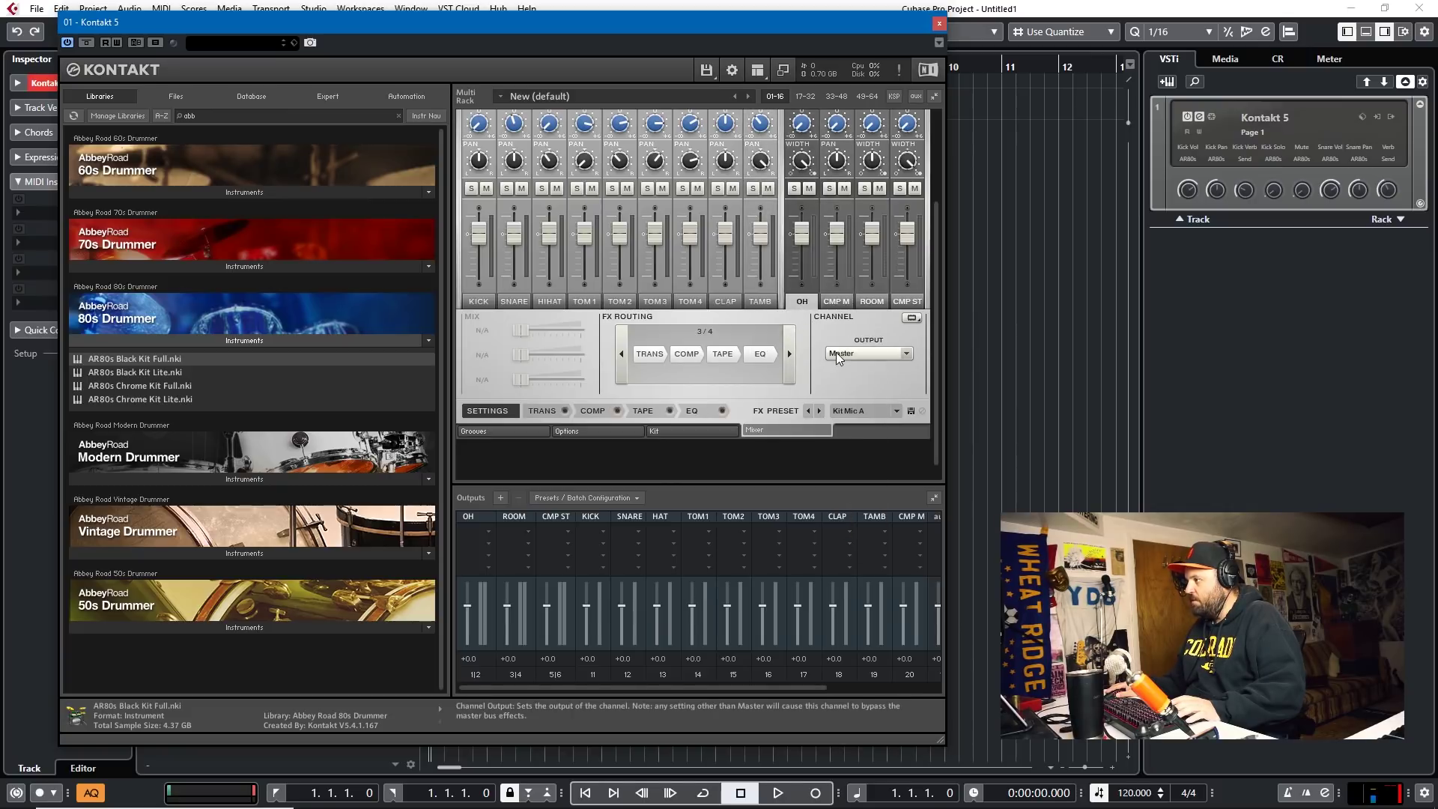
- Route the OH, ROOM and CMP ST mic channels to the OH, ROOM and CMP ST outputs
click(802, 301)
click(867, 353)
click(846, 358)
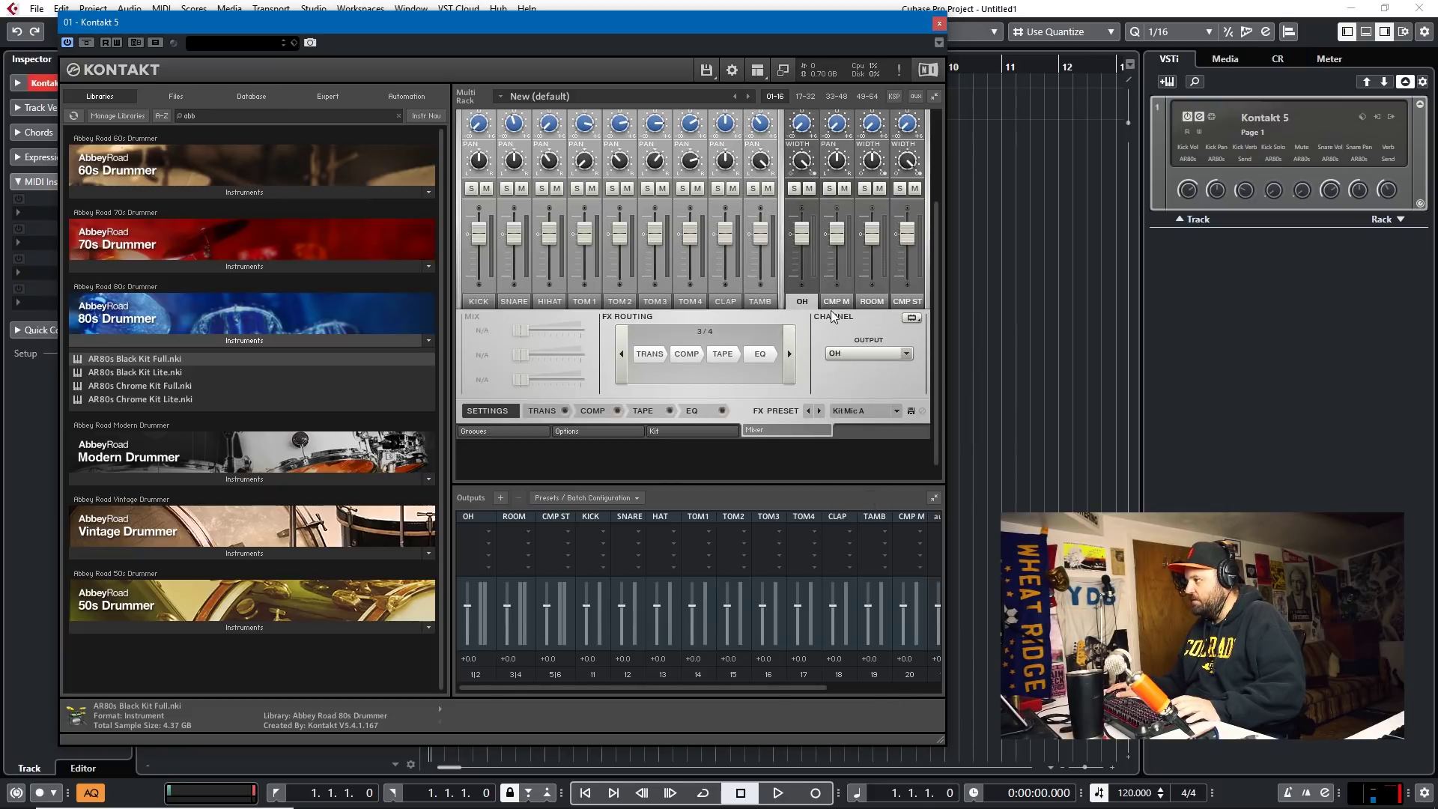
click(871, 301)
click(867, 352)
click(861, 397)
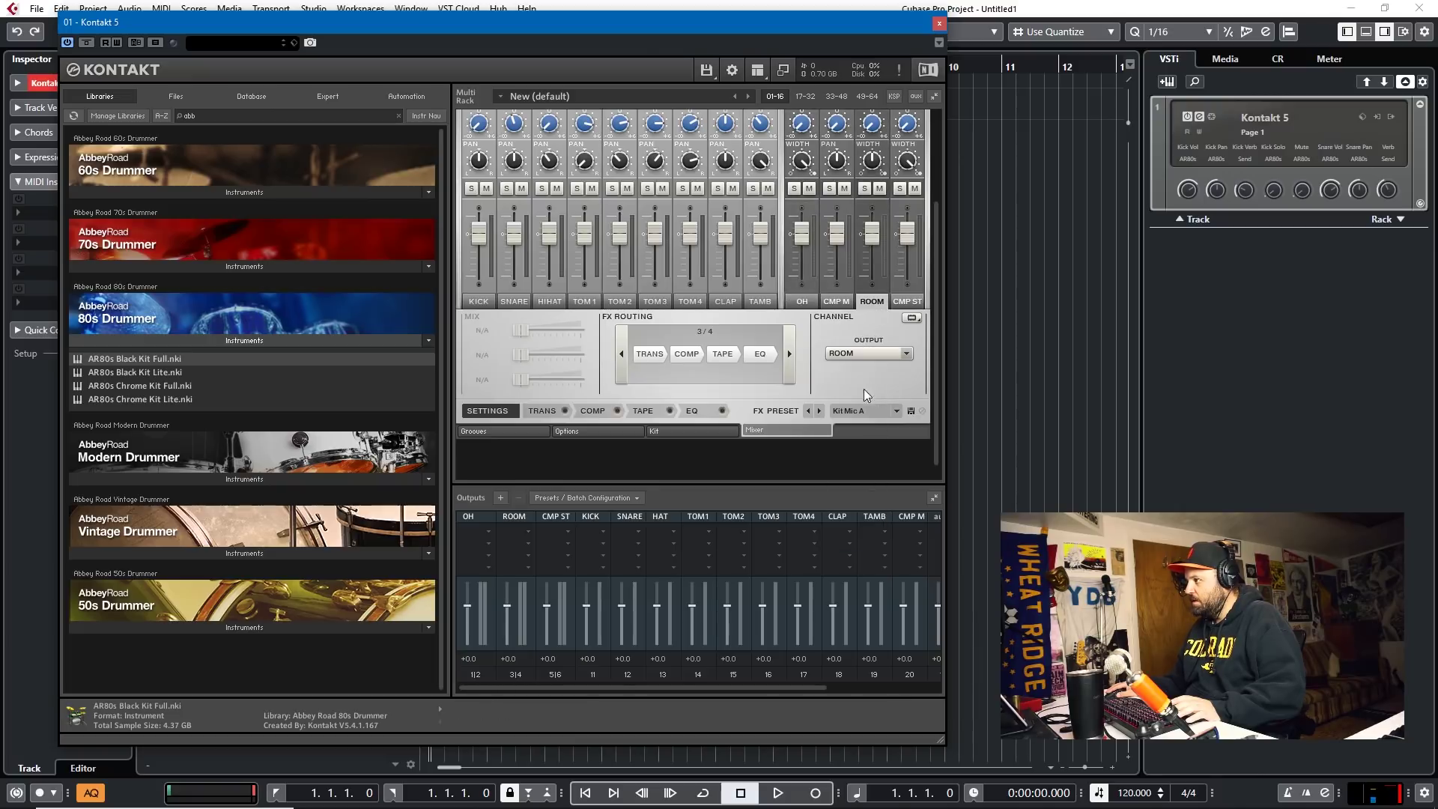
click(906, 301)
click(881, 354)
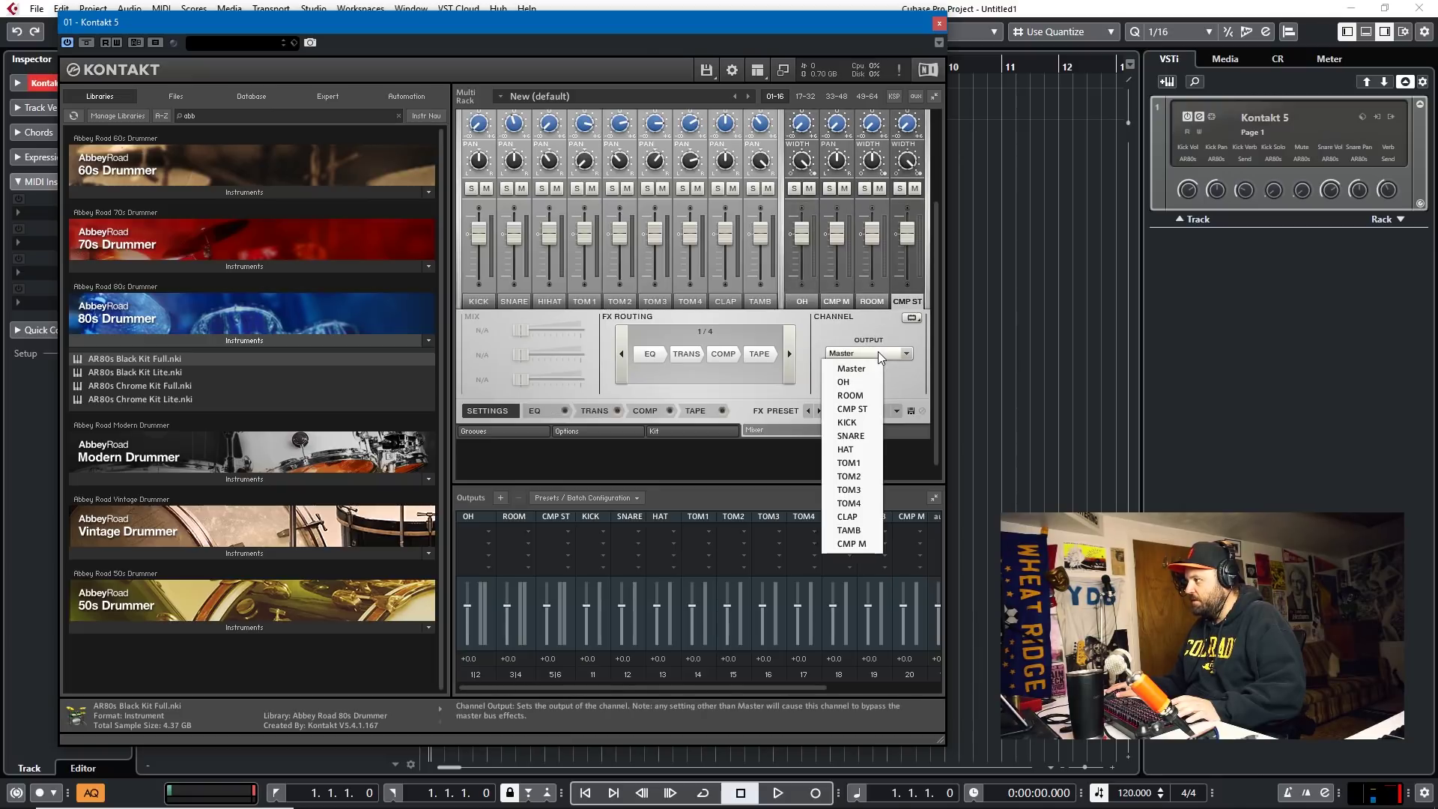
click(861, 409)
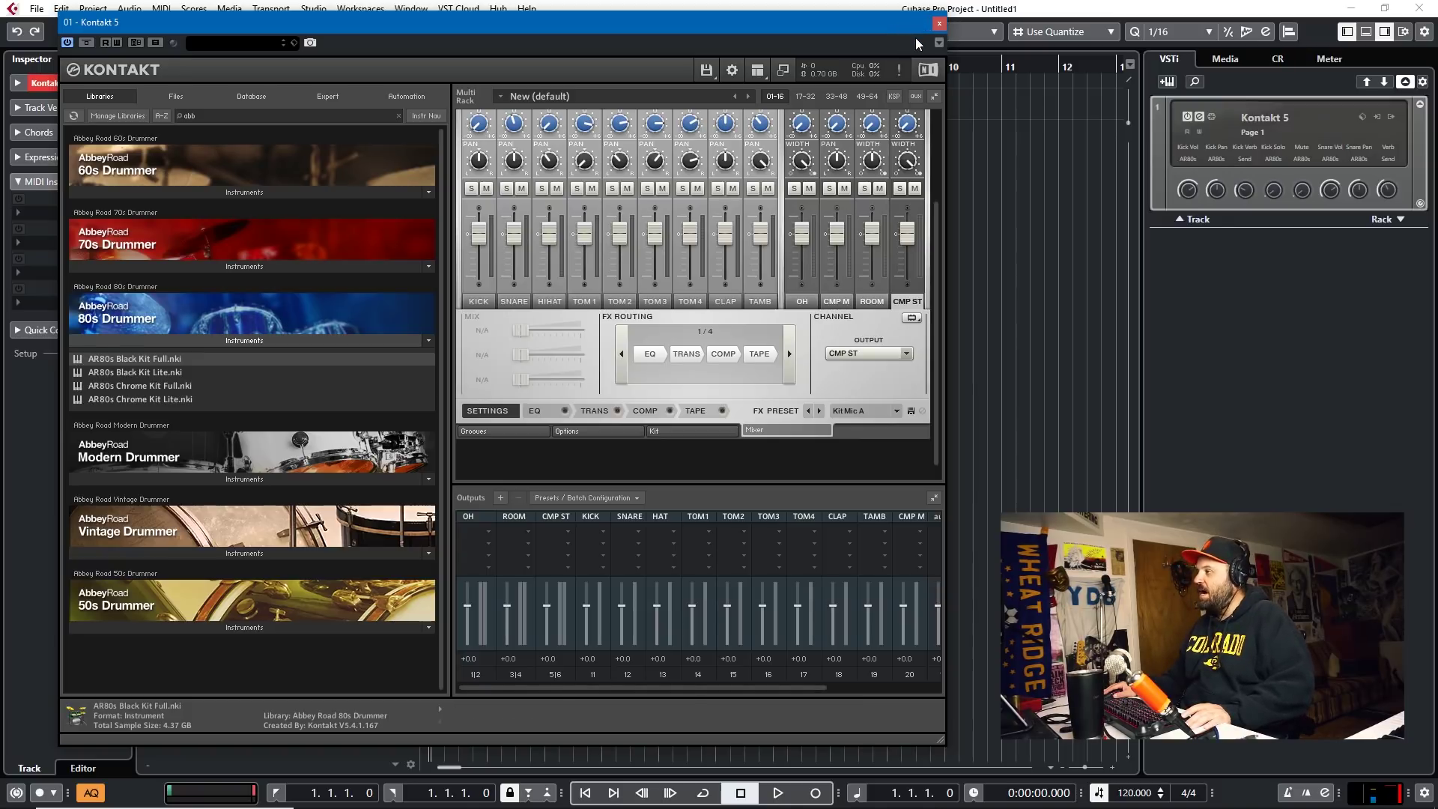
- Close Kontakt and enable the Kt. aux 2 output plus mono outputs Kt. unassigned [1] through [10]
click(937, 26)
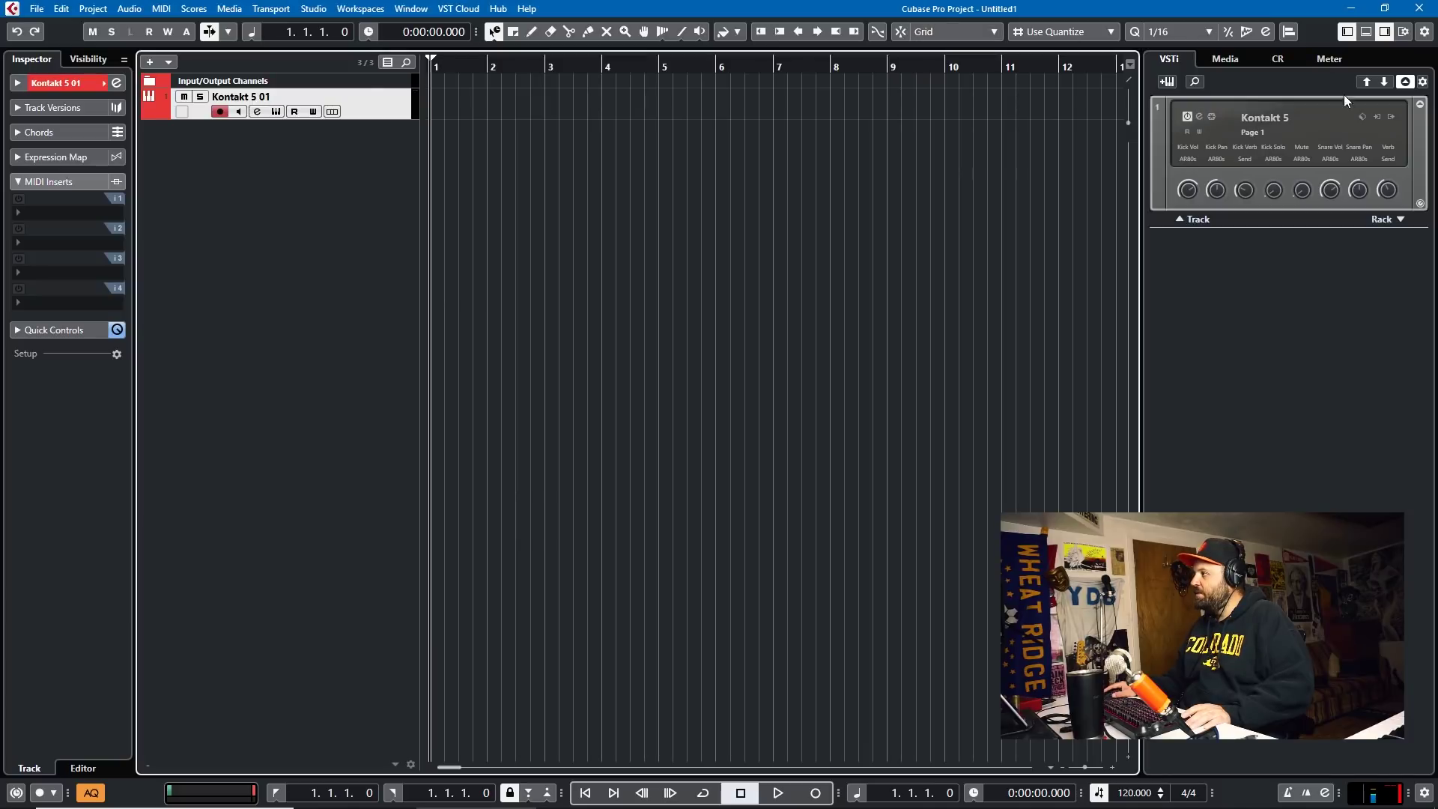
click(1390, 117)
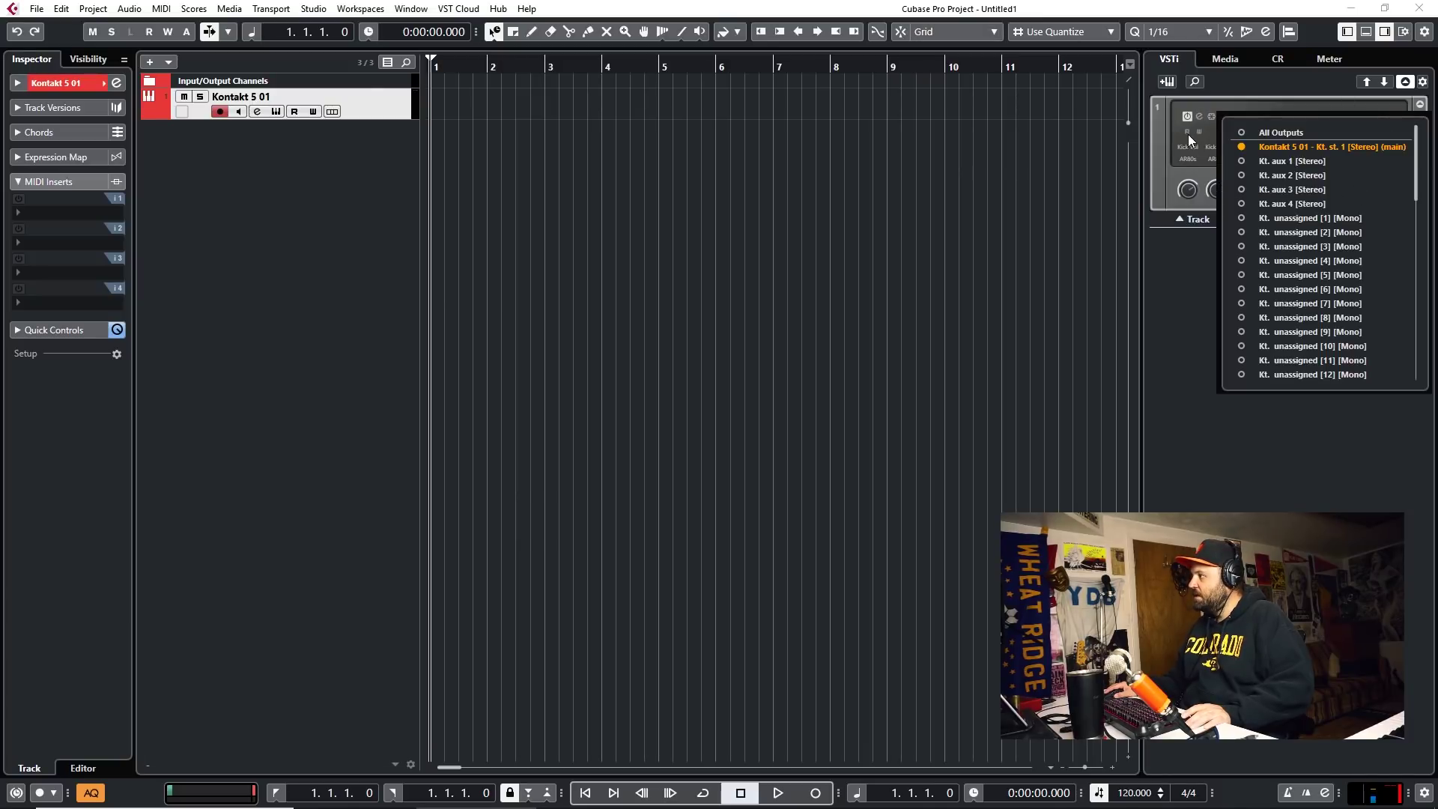
click(1242, 176)
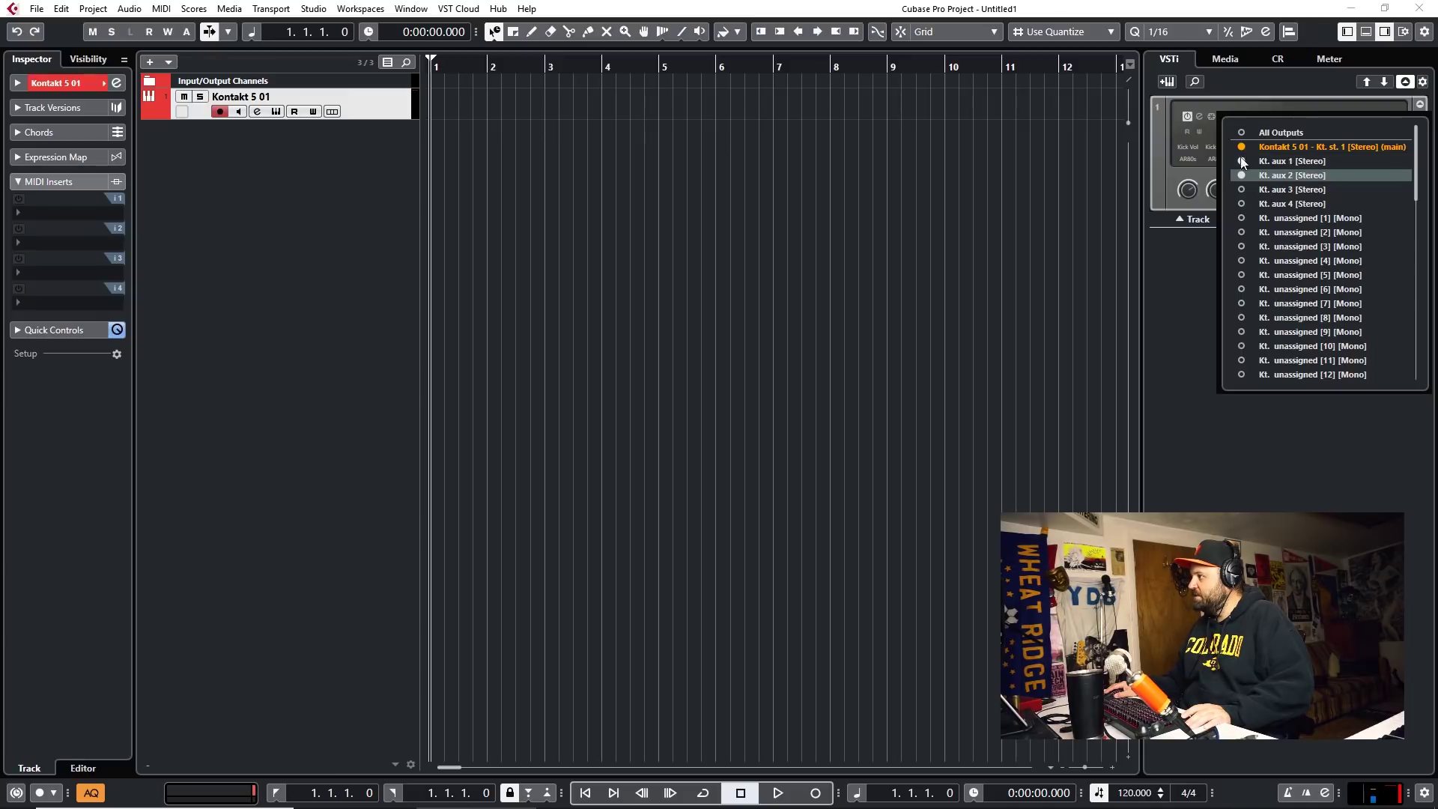
click(1242, 218)
click(1243, 232)
click(1242, 246)
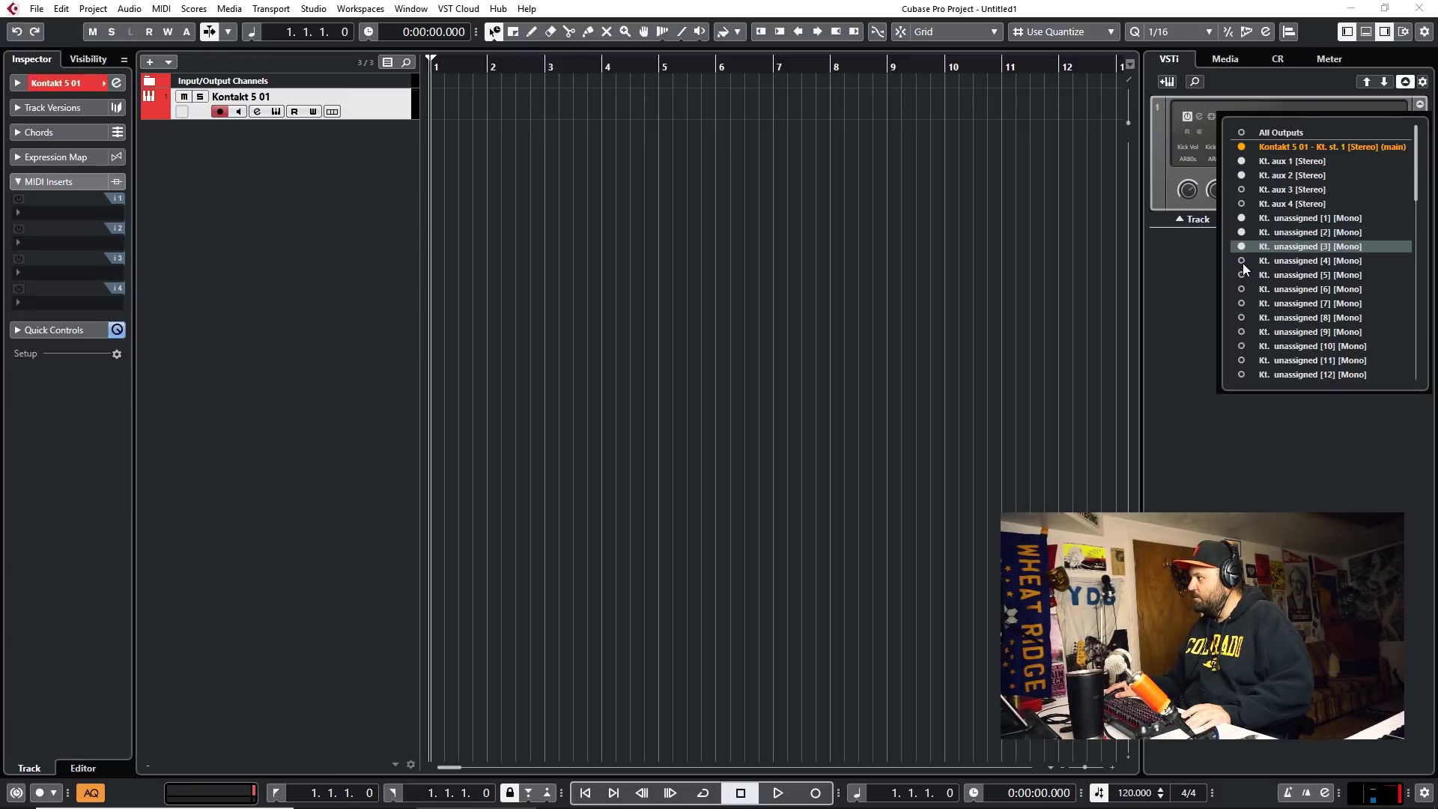
click(1242, 260)
click(1242, 275)
click(1243, 289)
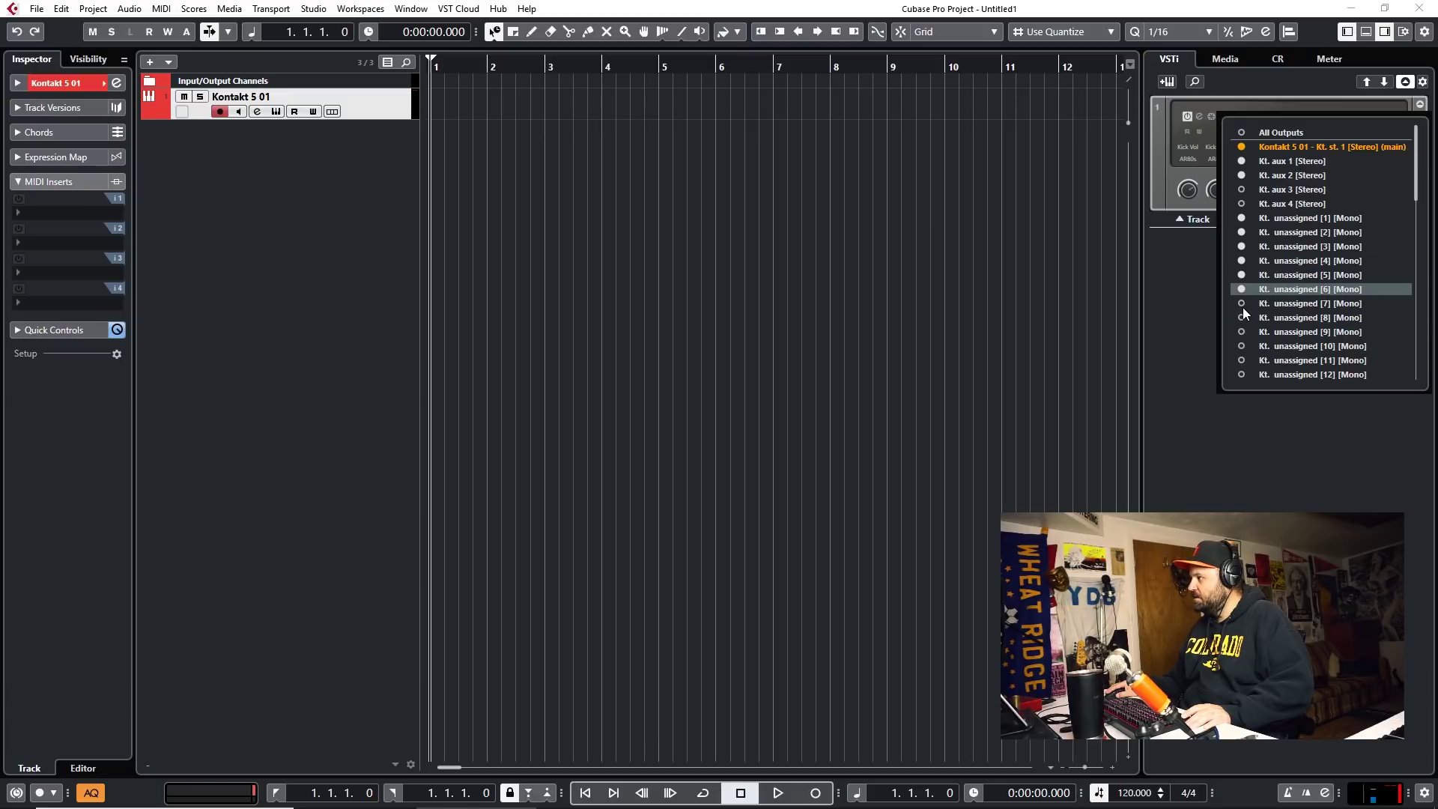
click(1243, 308)
click(1242, 314)
click(1242, 332)
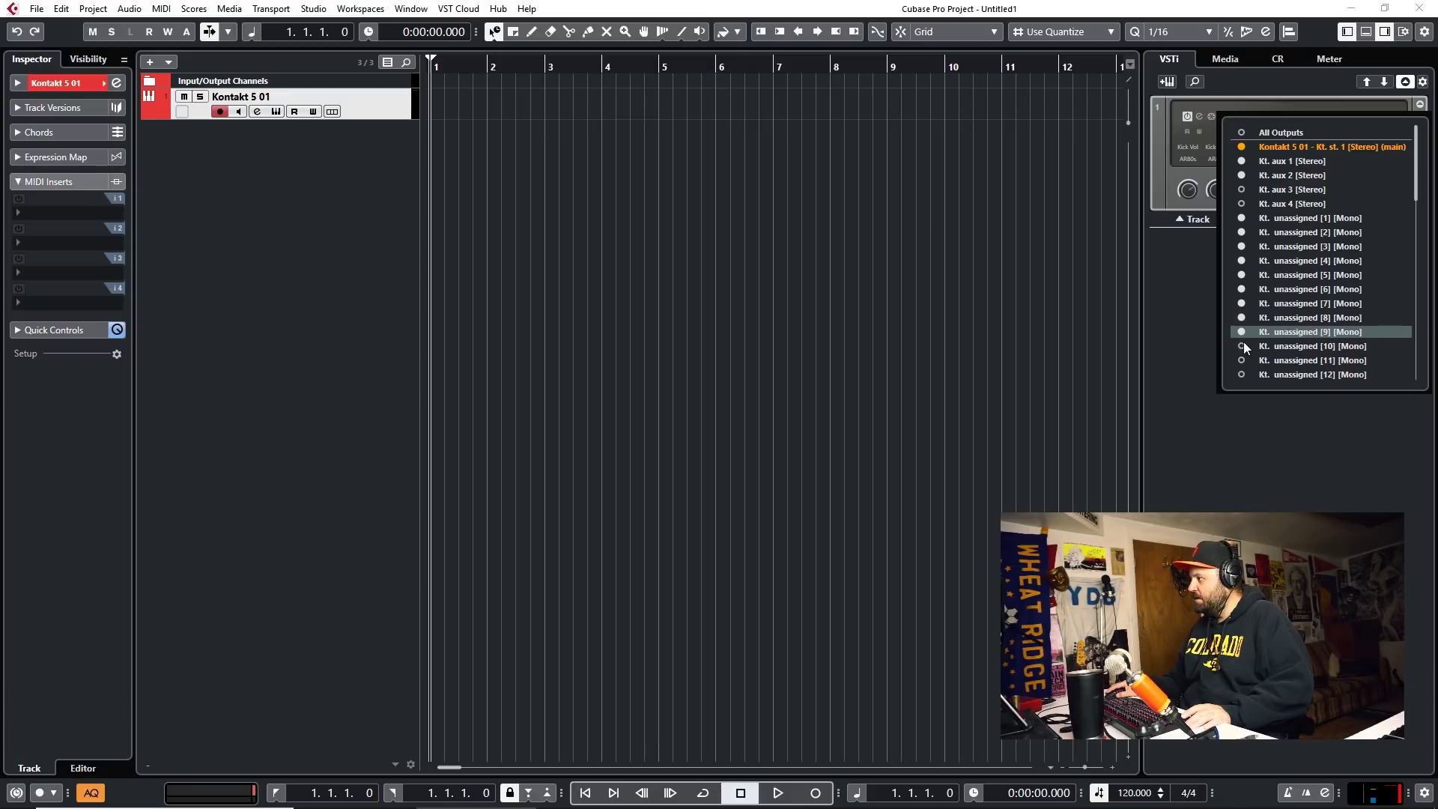
click(1242, 345)
click(1095, 307)
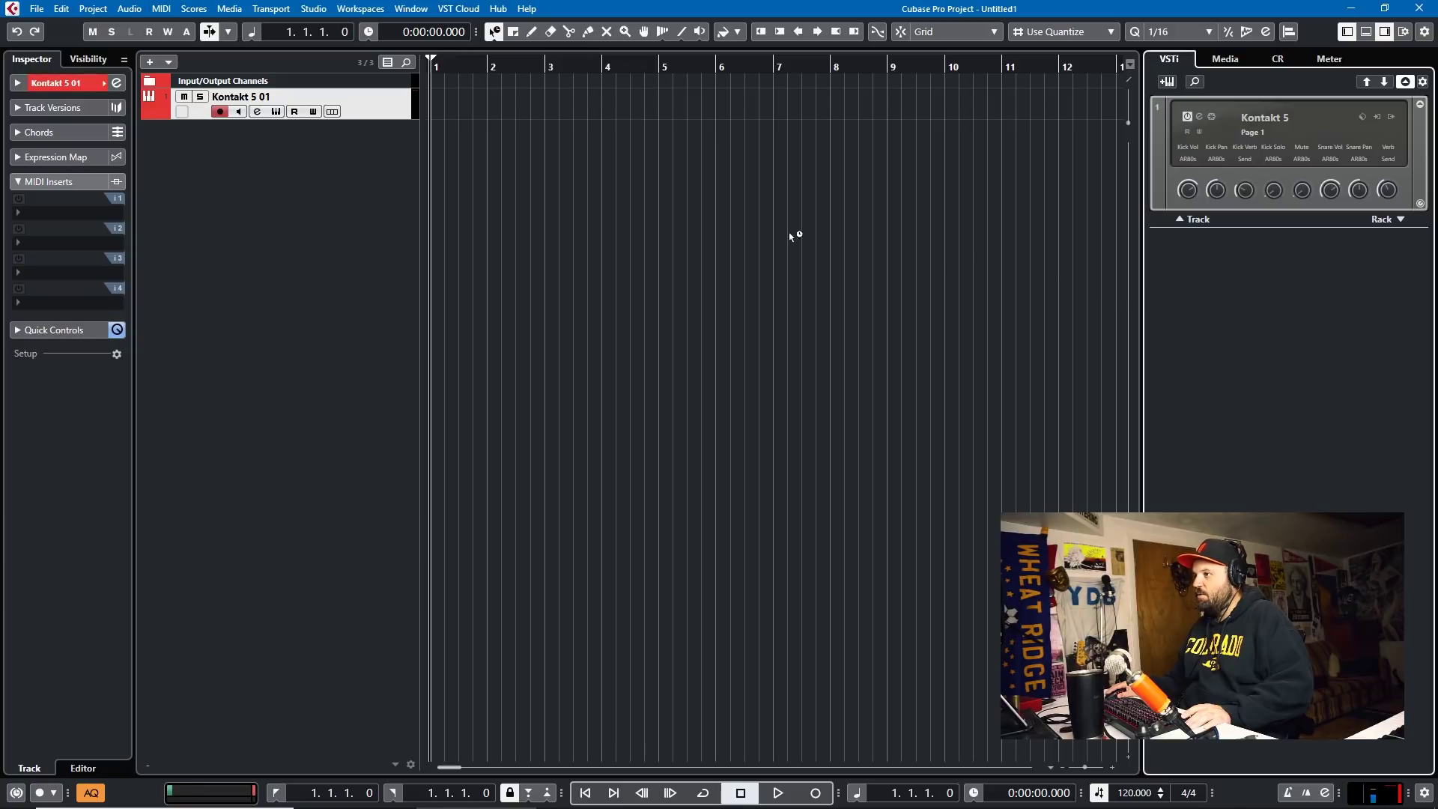
- In the MixConsole, name the first three Kontakt channels OH, ROOM and CMP ST
key(F3)
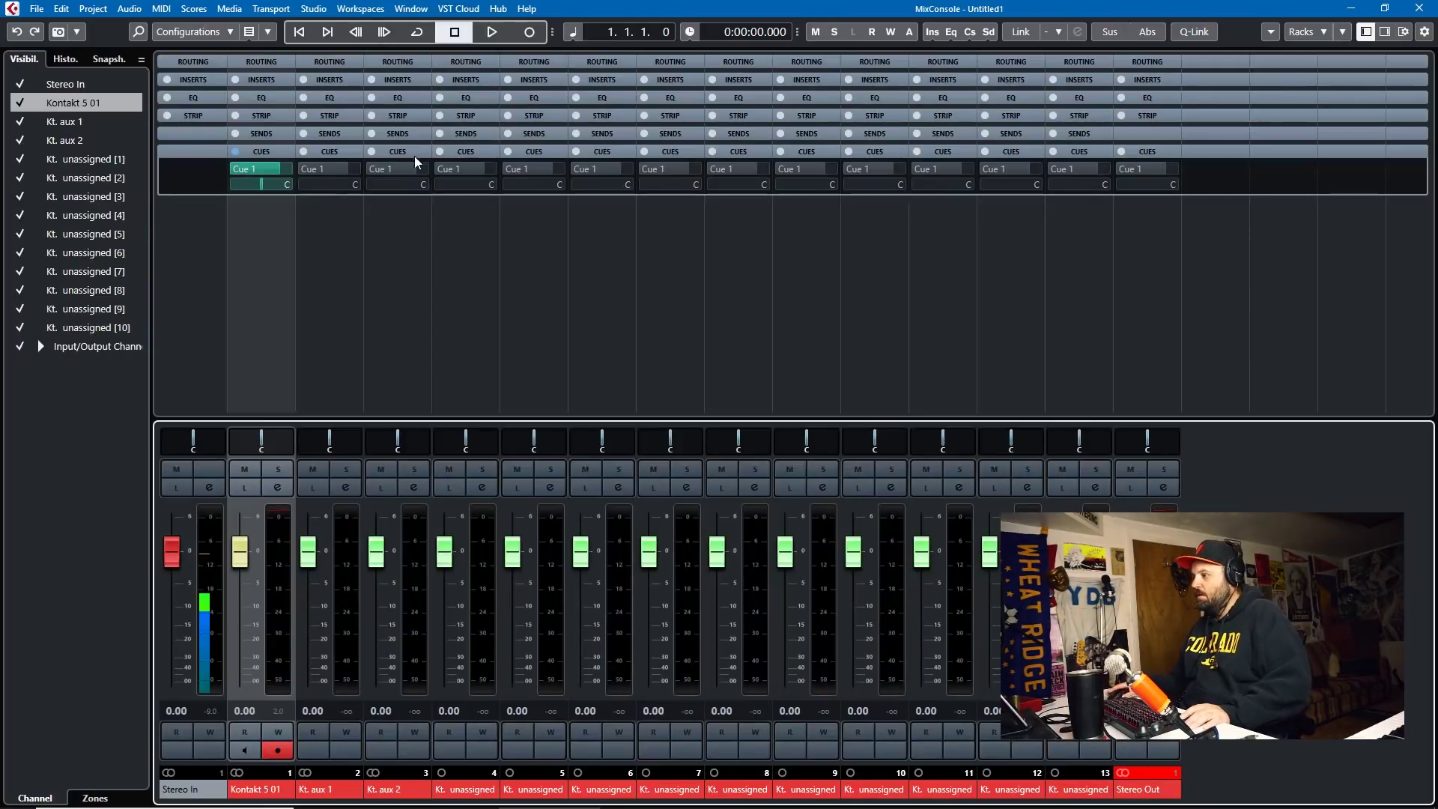
click(329, 323)
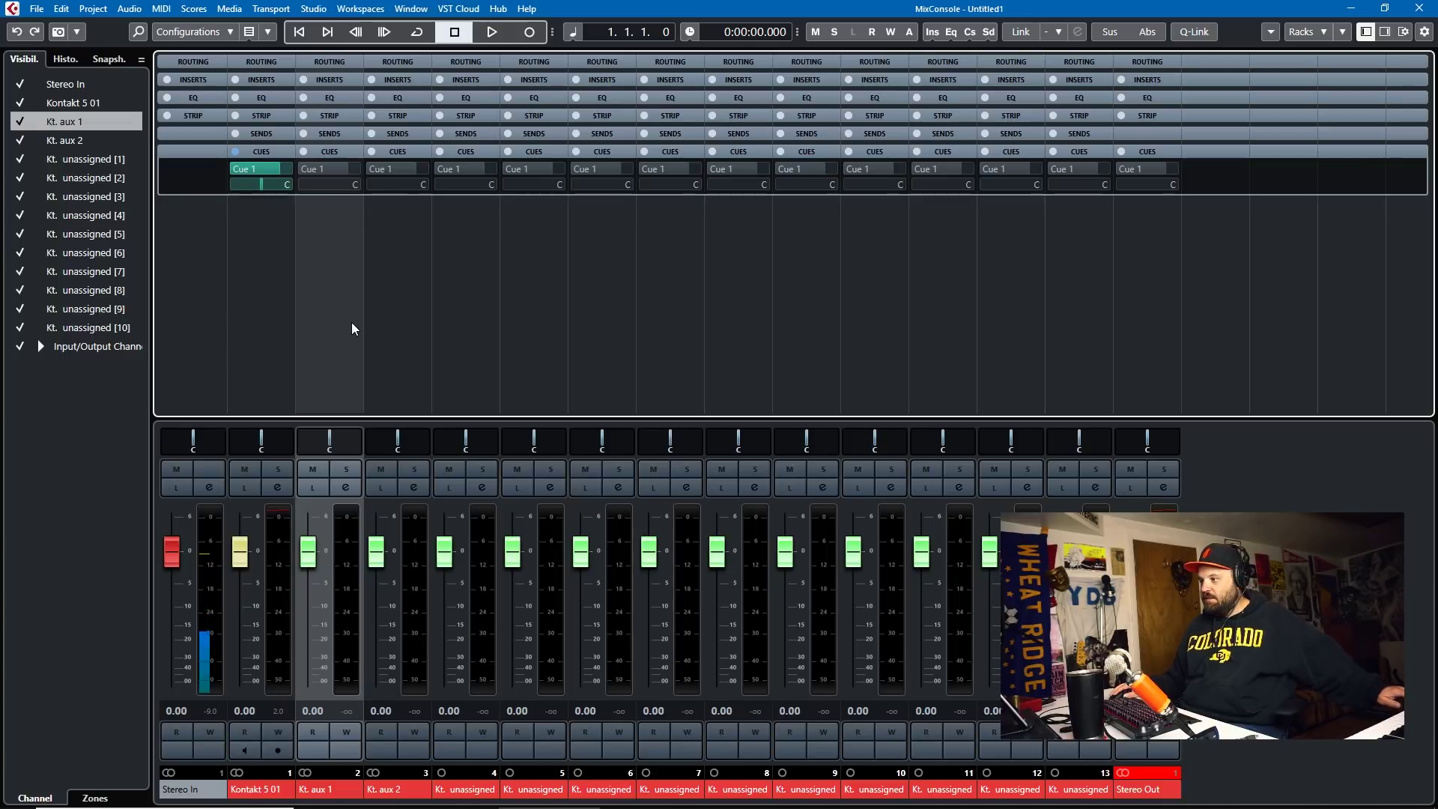
double_click(329, 788)
text(O)
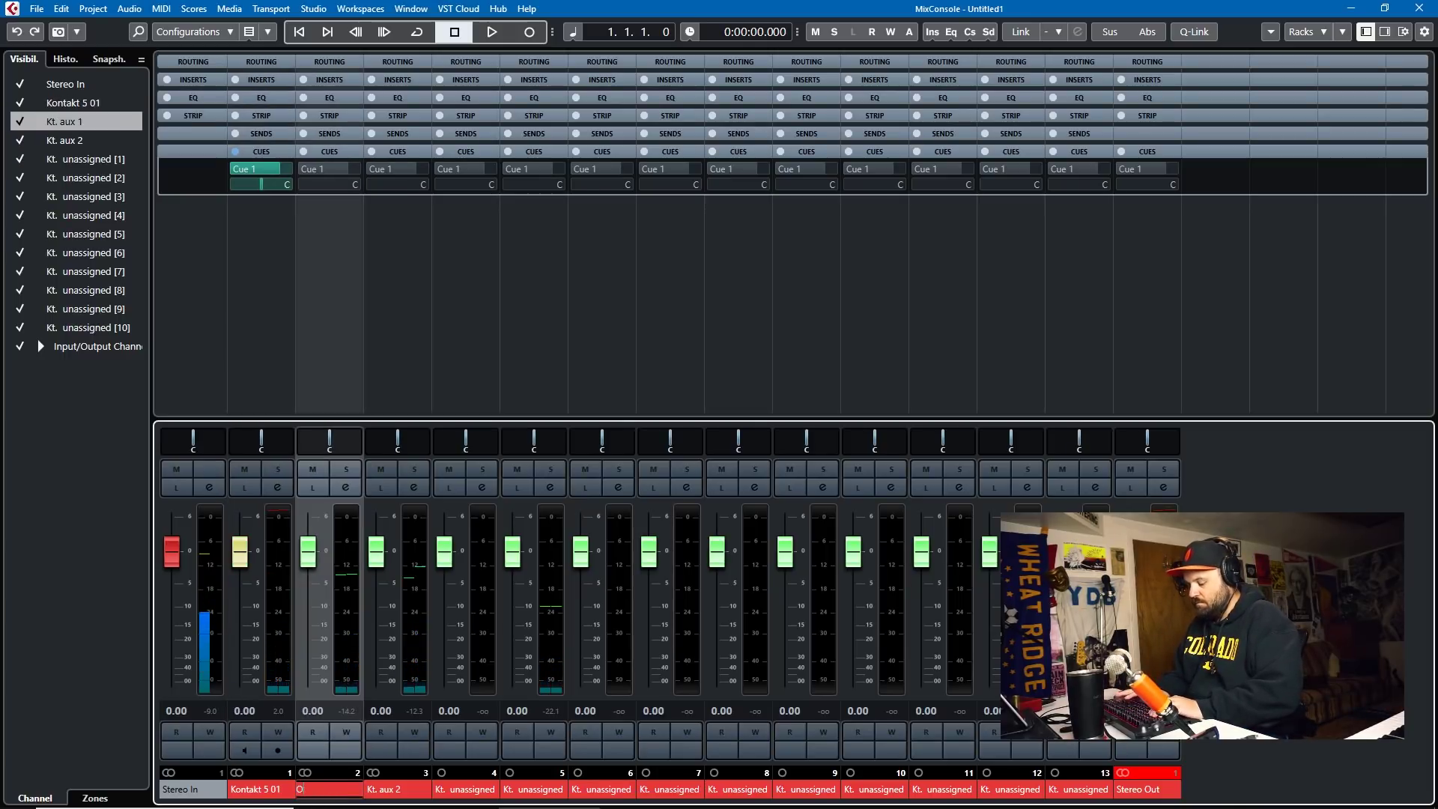
text(verH)
key(Return)
double_click(387, 789)
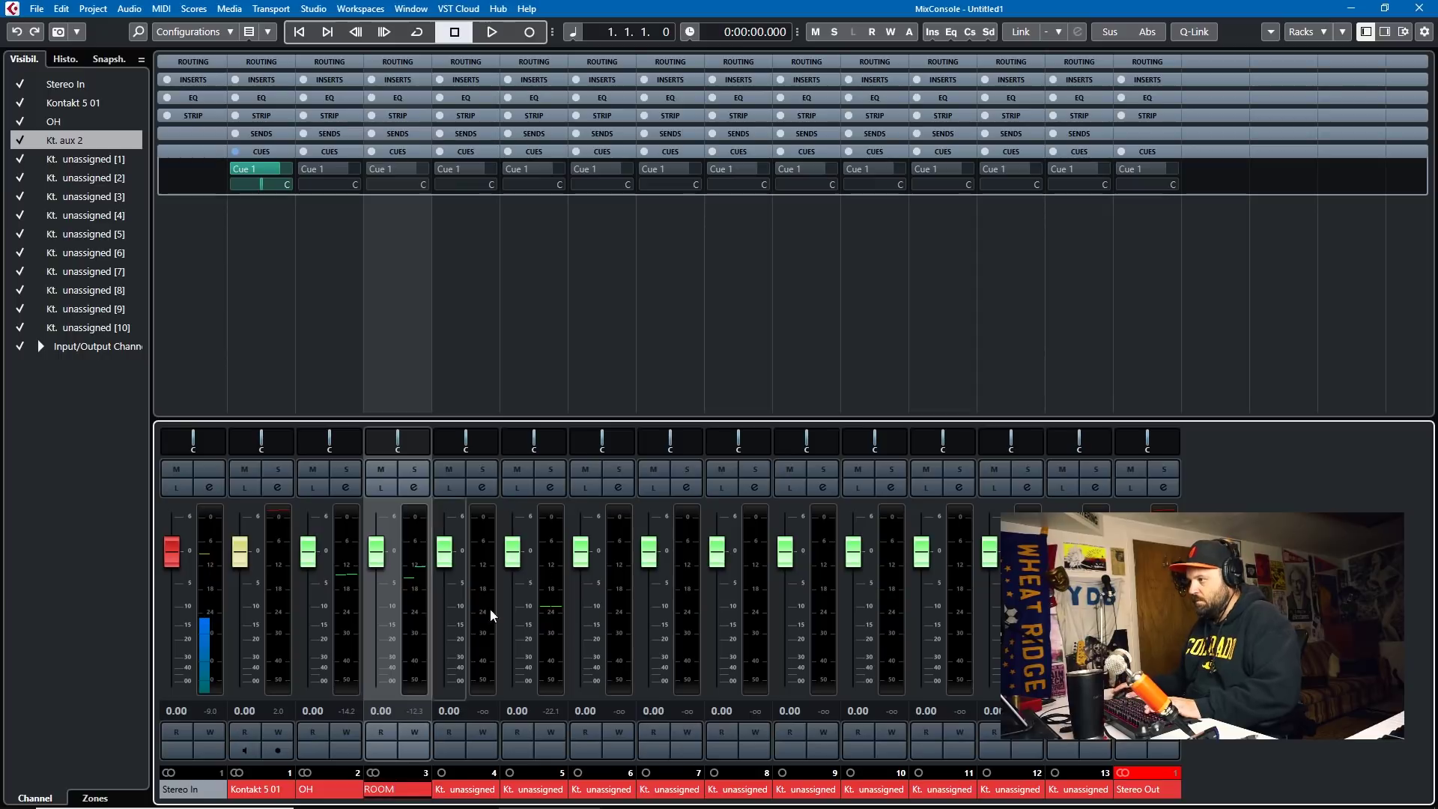
double_click(281, 786)
text(O)
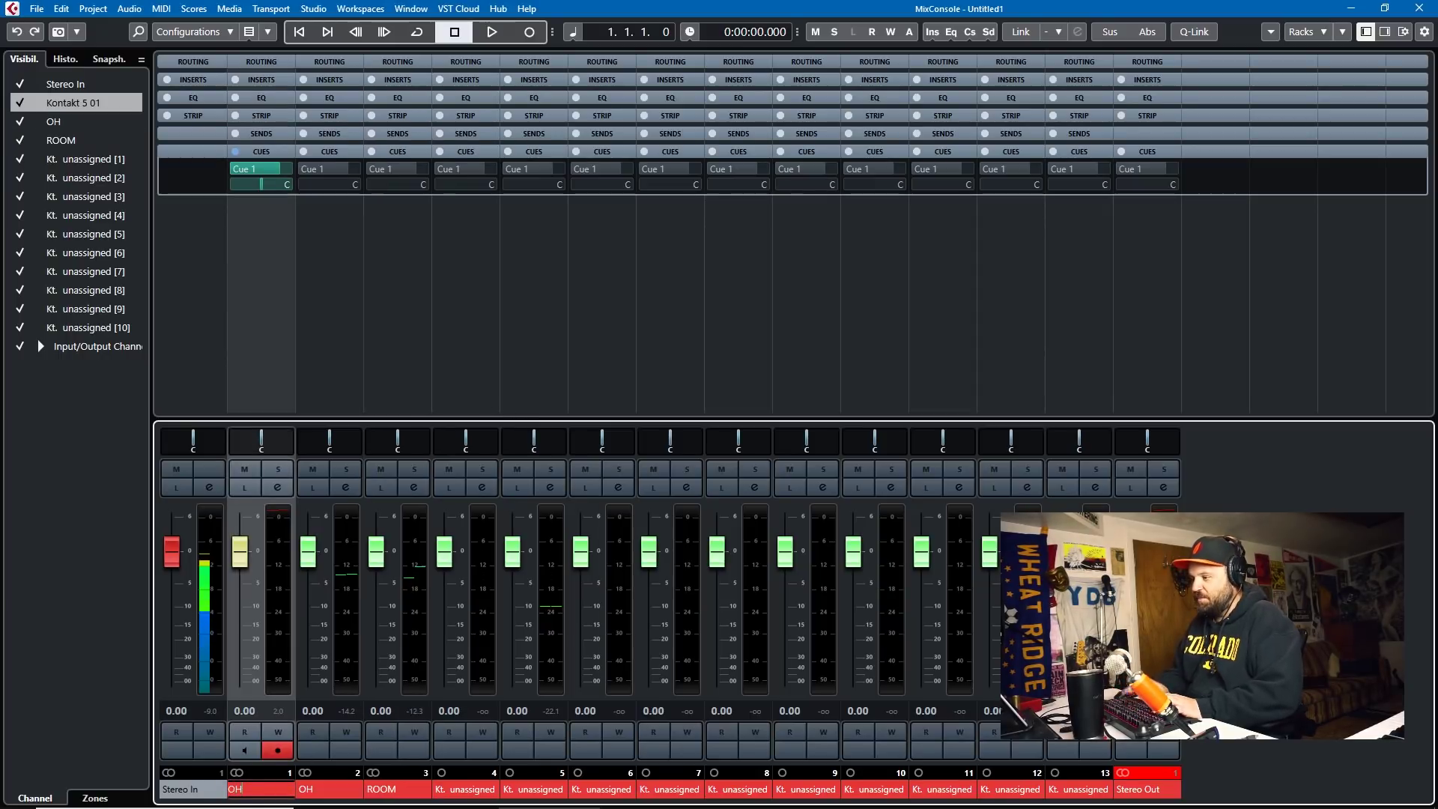
text(H)
key(Tab)
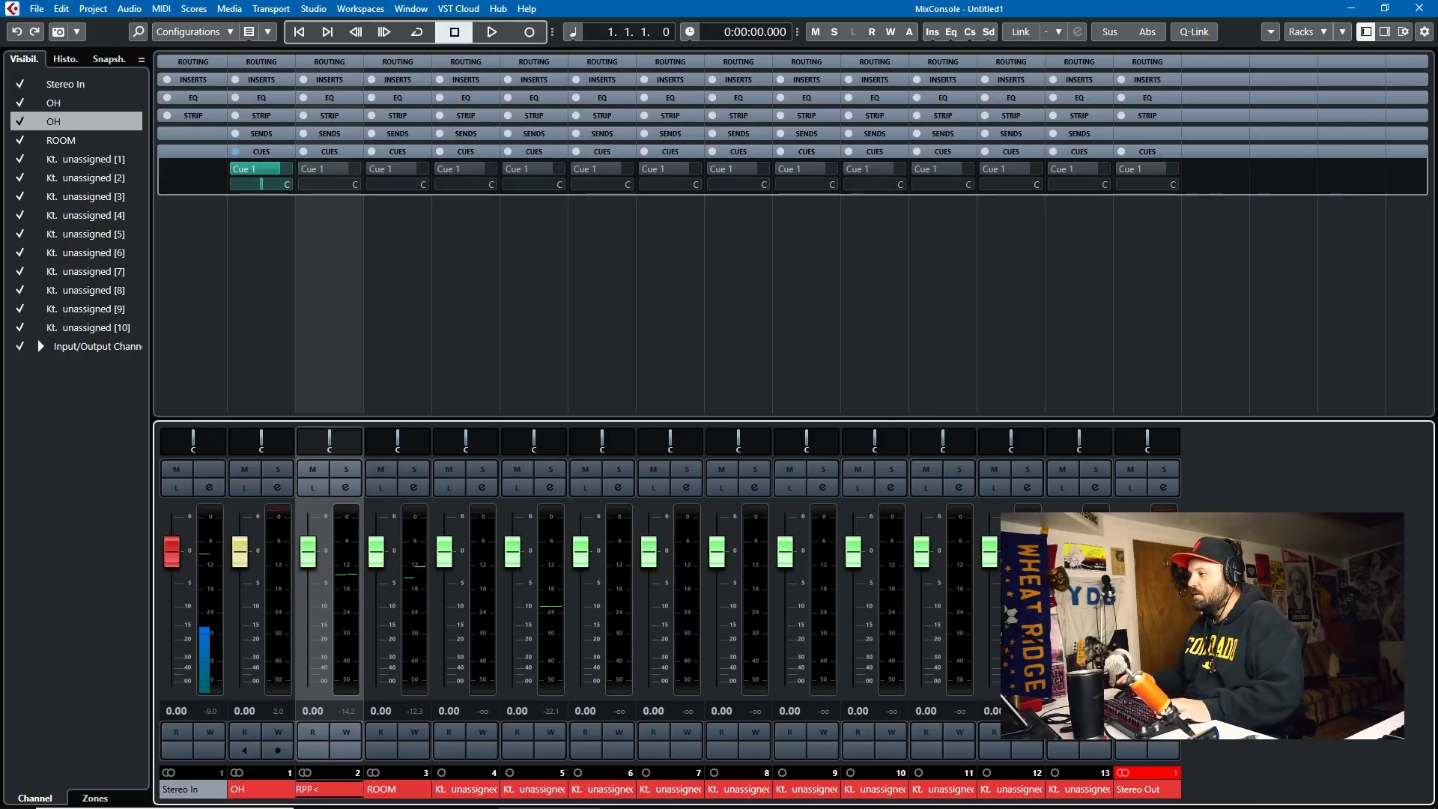
text(RO)
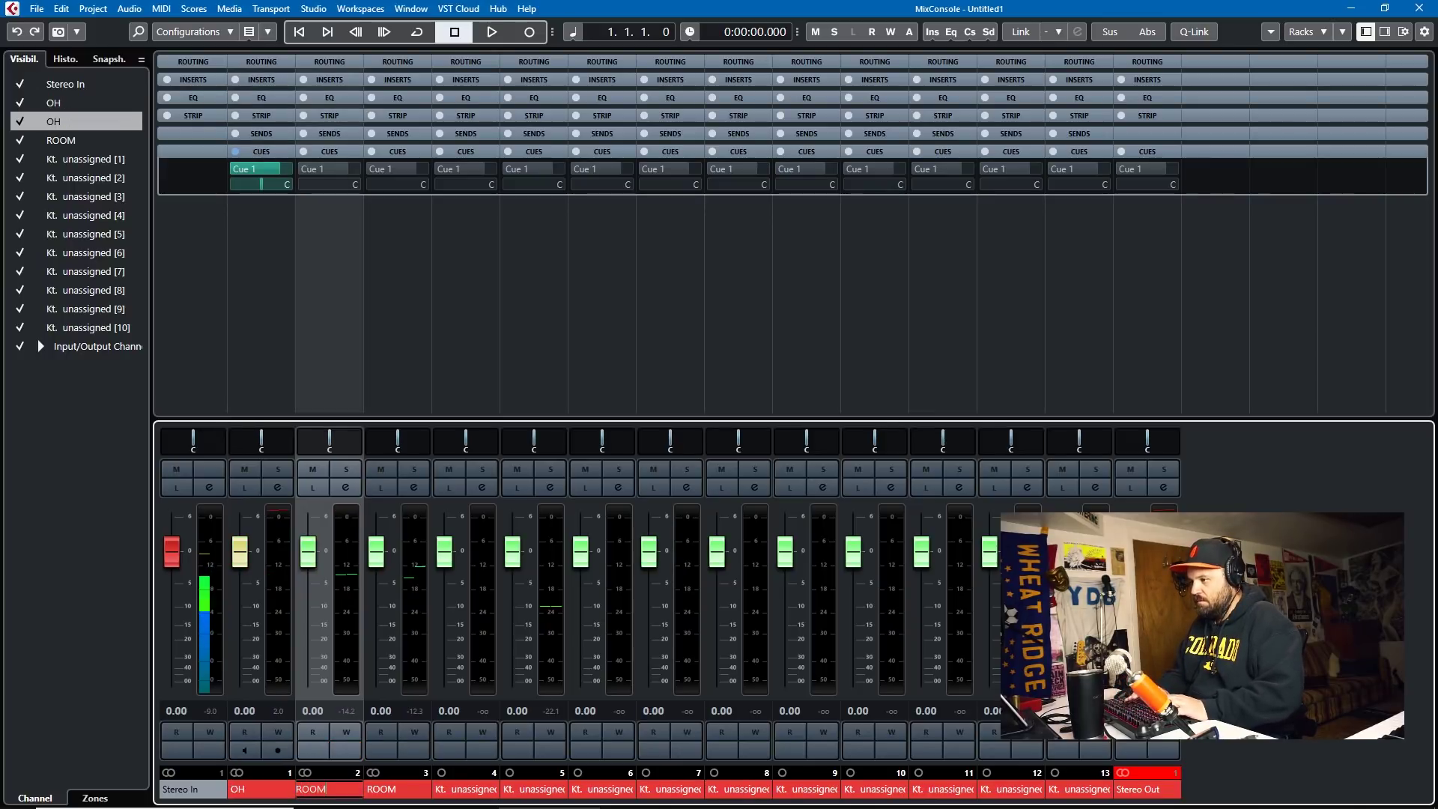
text(OM)
key(Return)
key(Tab)
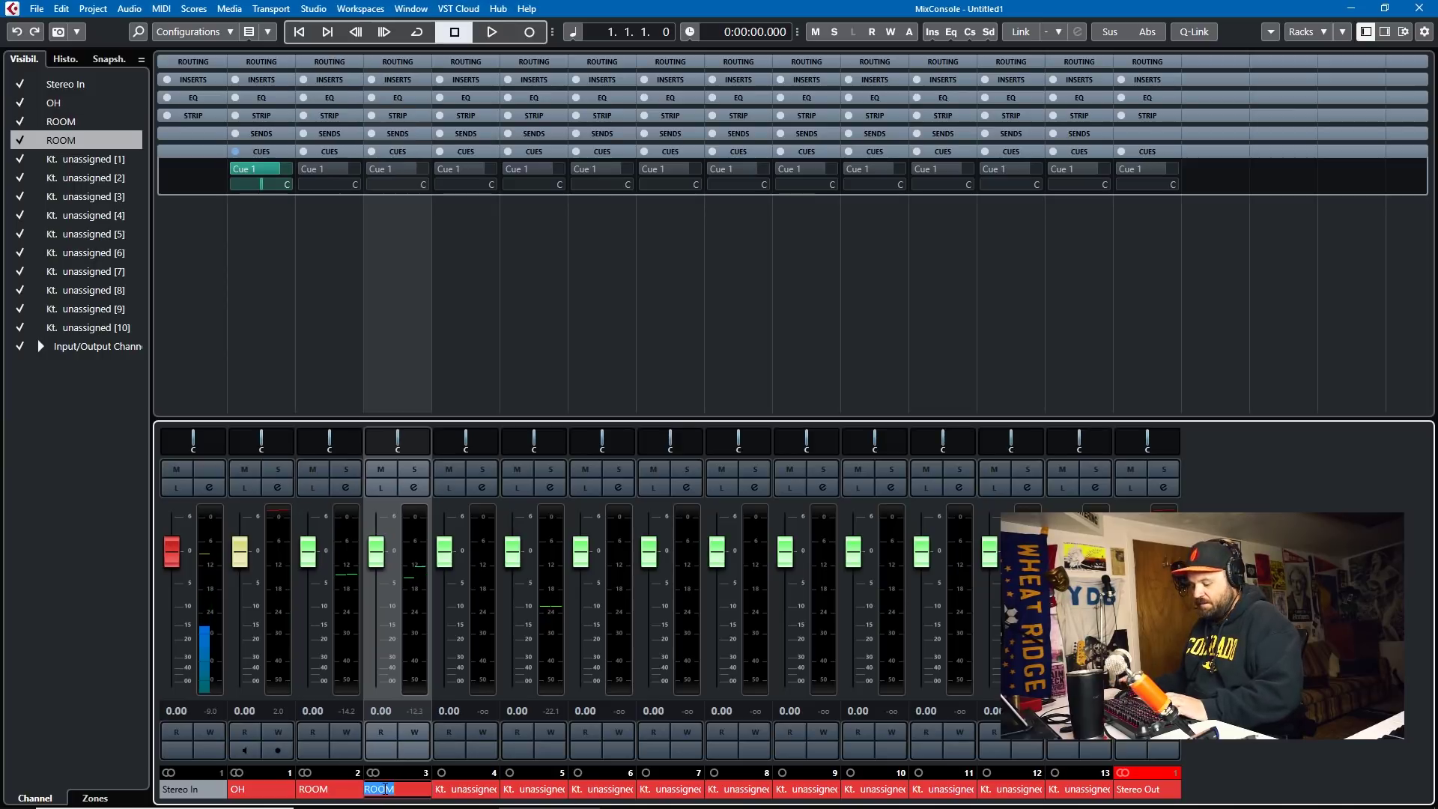
text(CMP ST)
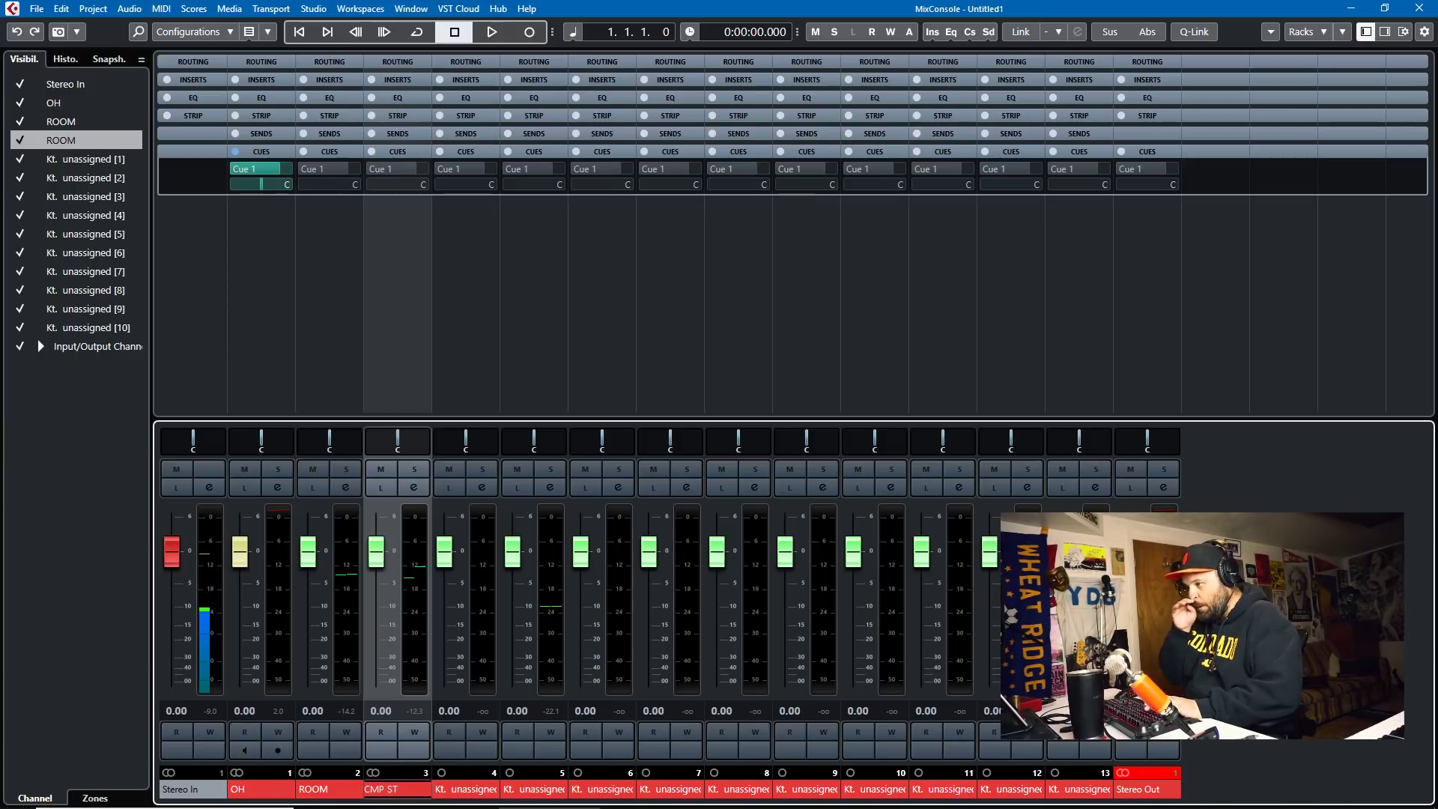
key(Return)
- Rename the Kt. unassigned [1] channel KICK and briefly solo it to test
click(460, 367)
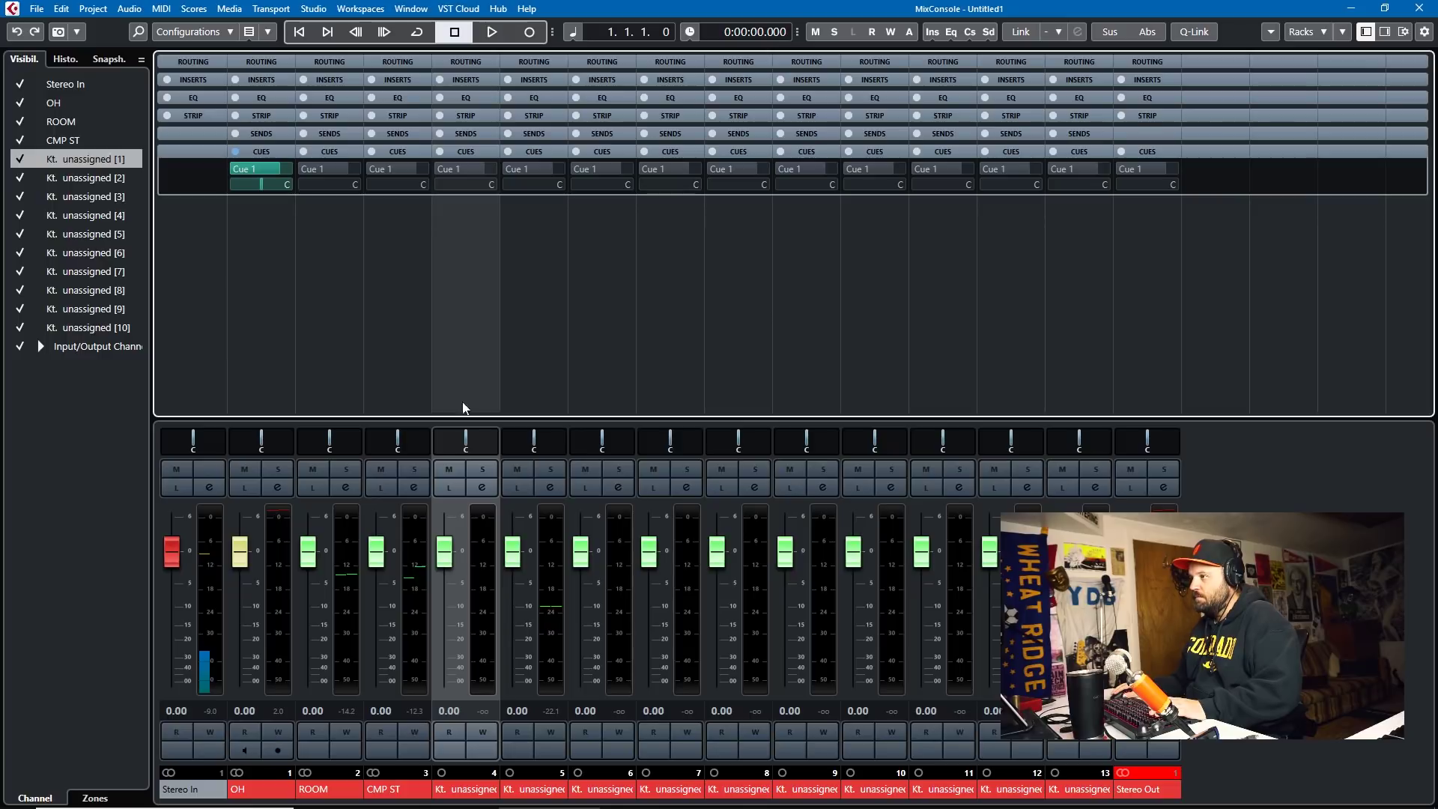
click(470, 797)
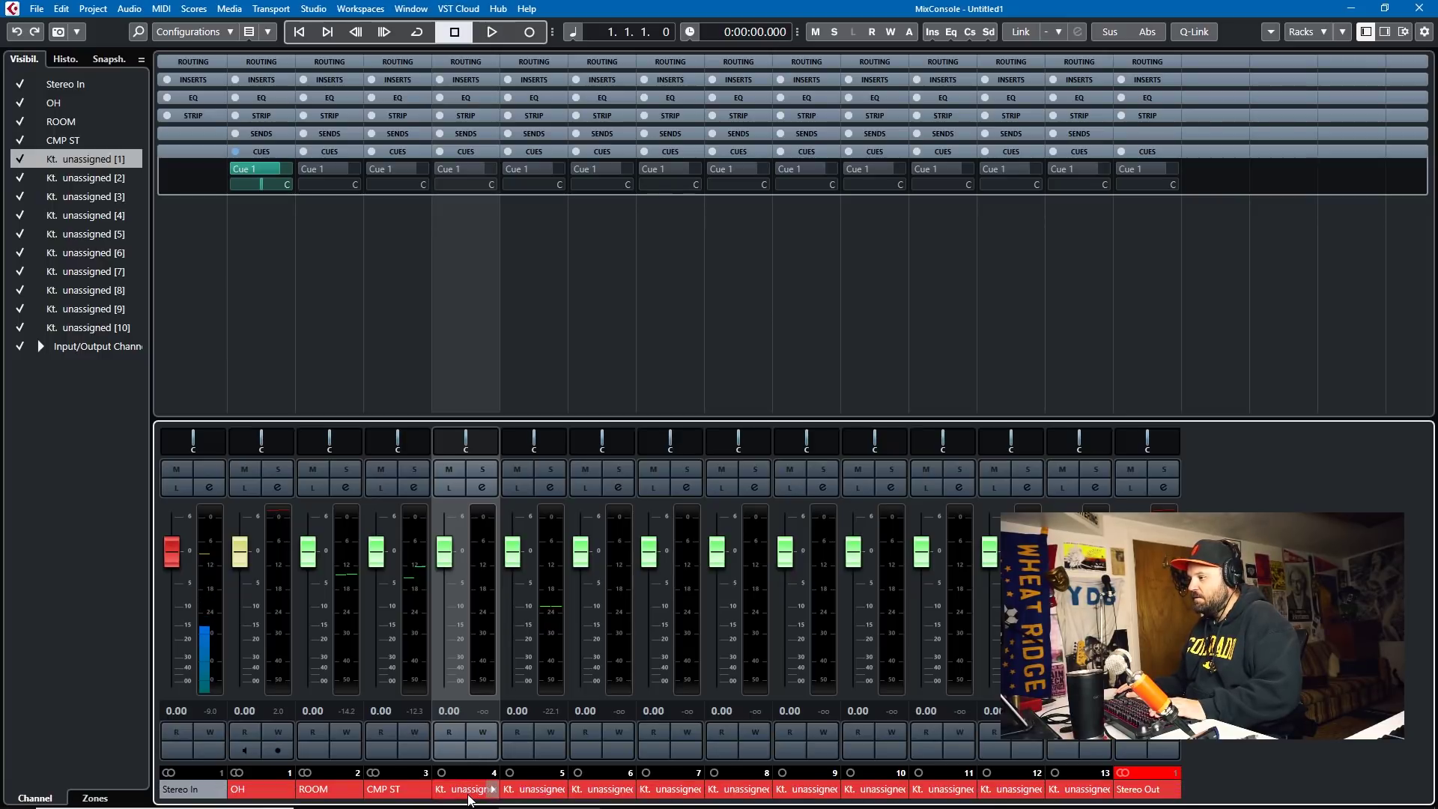
double_click(470, 797)
text(KICK)
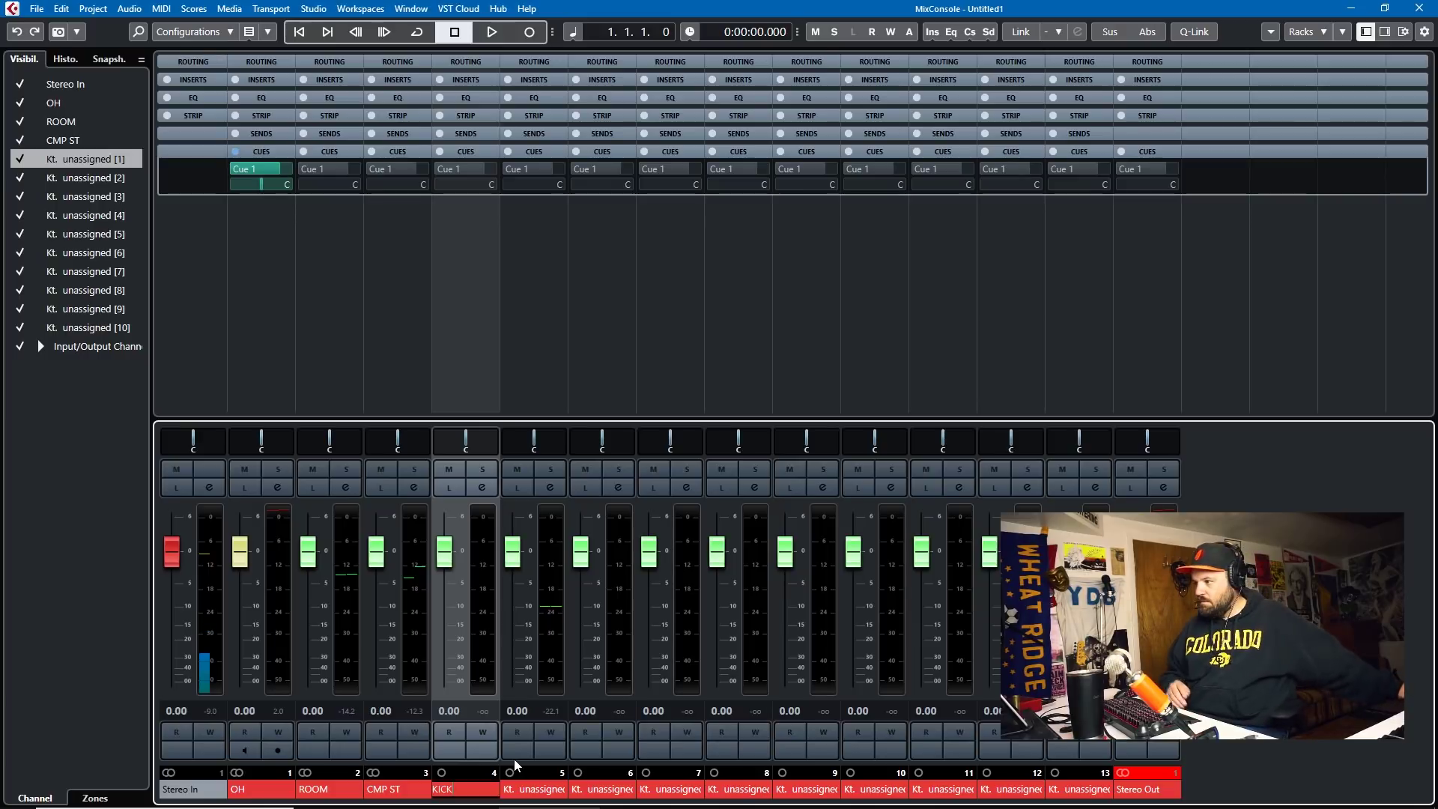
click(279, 308)
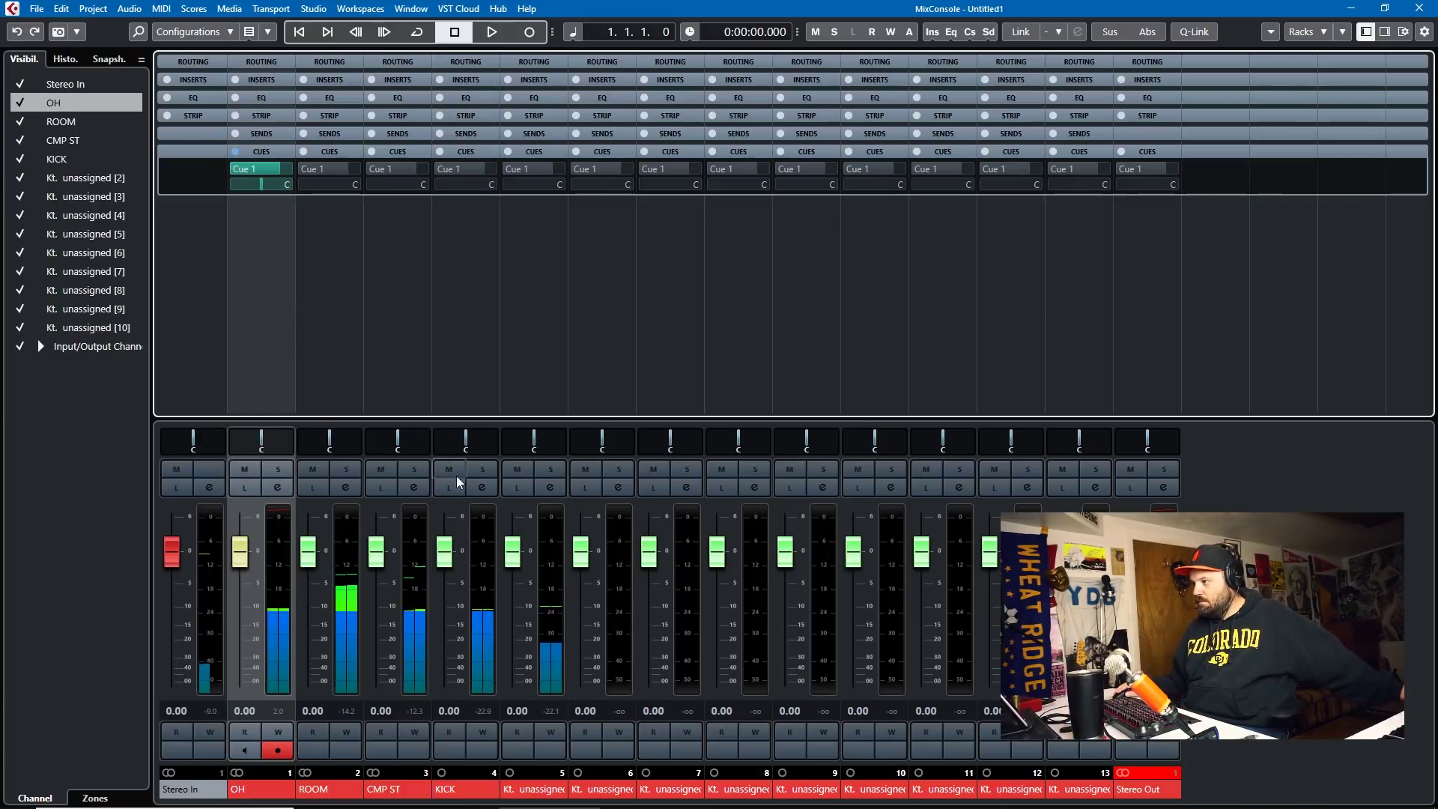
click(483, 469)
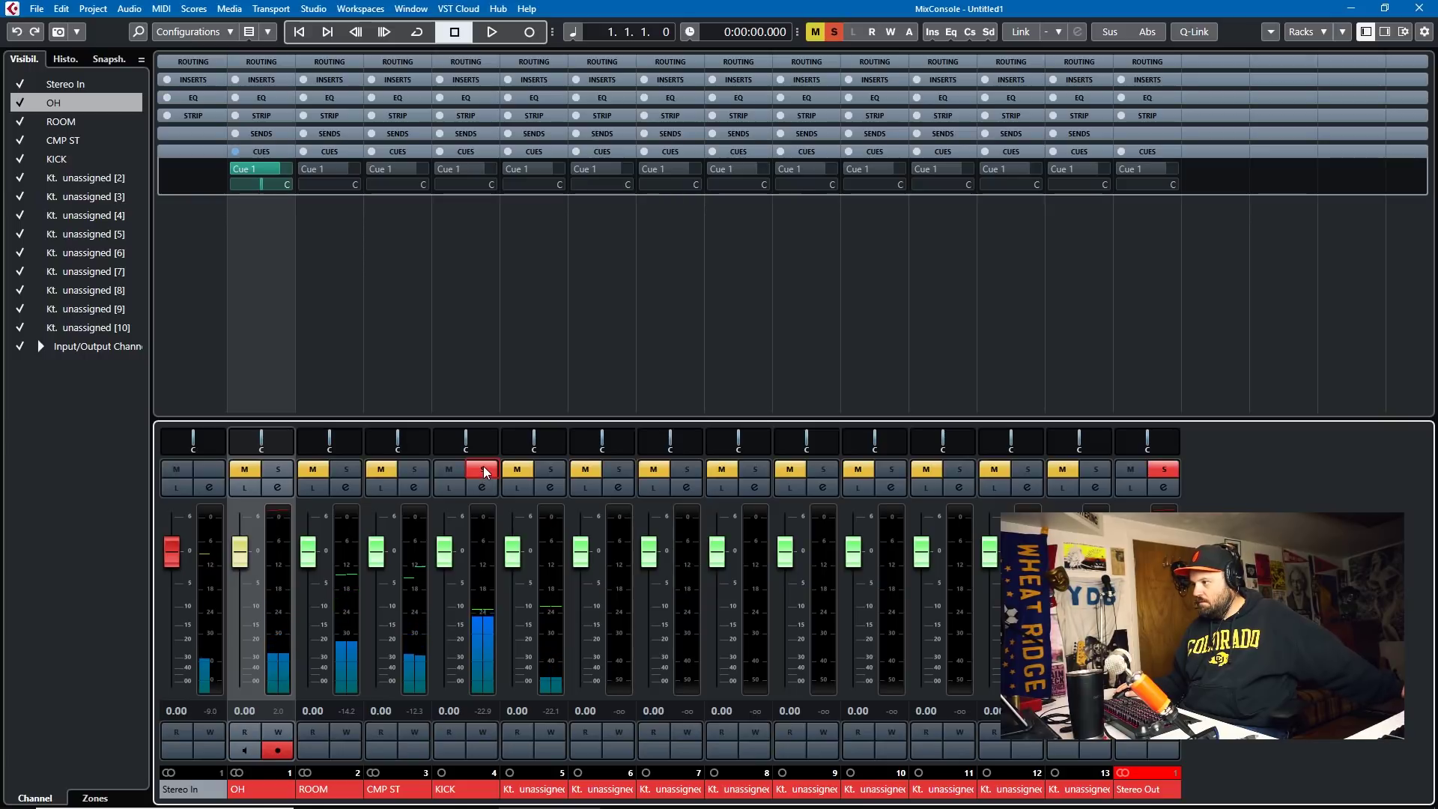
click(481, 472)
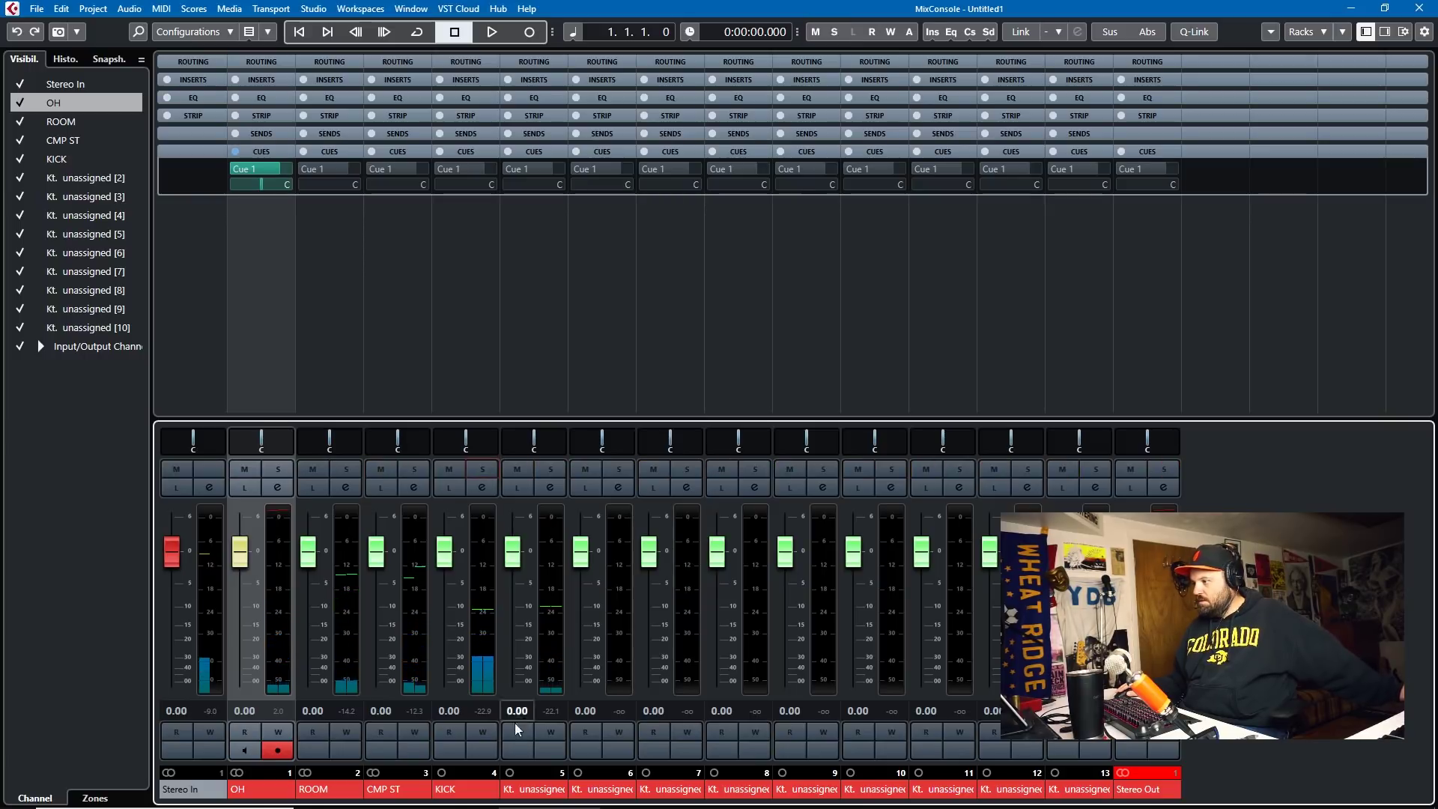
- Name MixConsole channels 5 and 6 SNARE and HAT
click(529, 796)
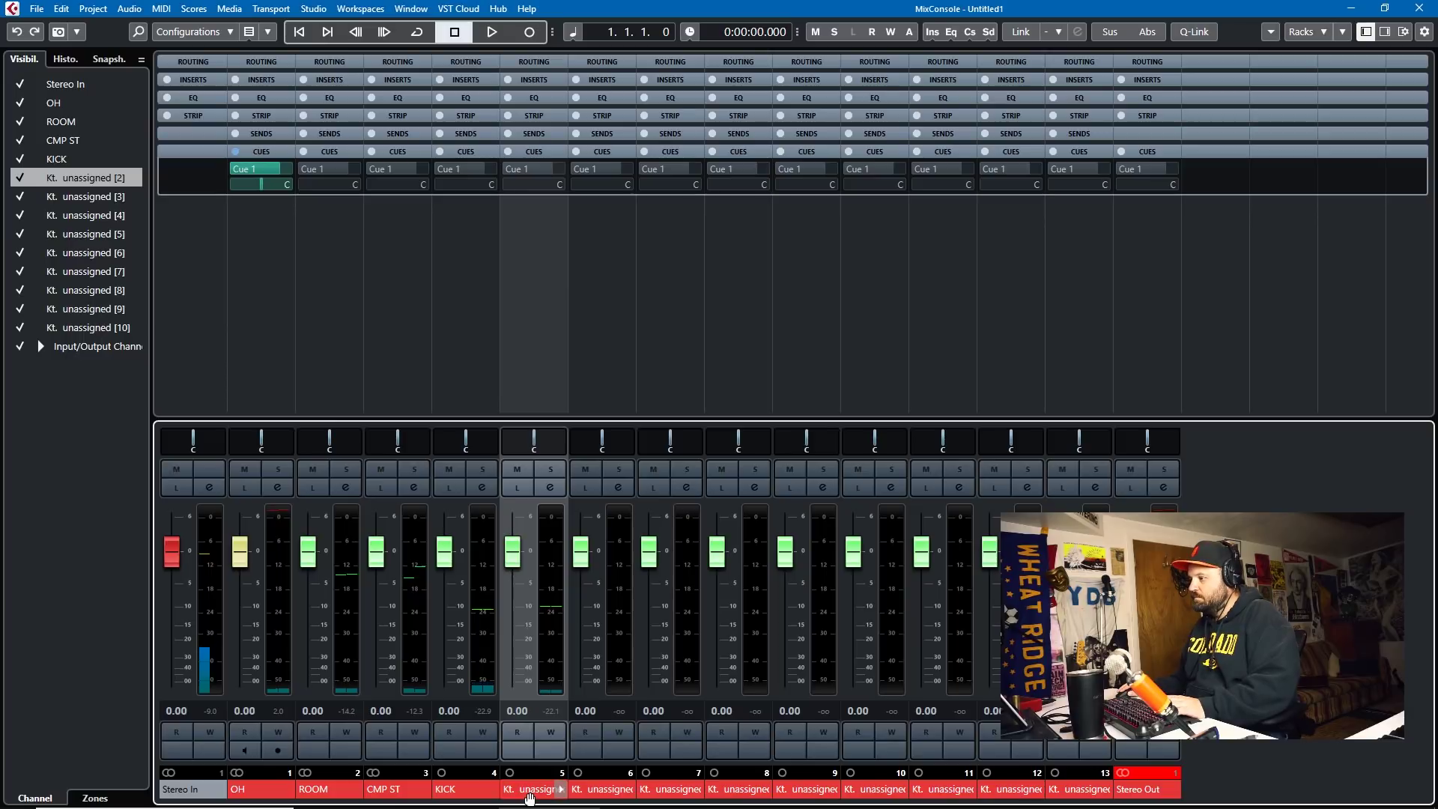
double_click(529, 794)
text(SNARE)
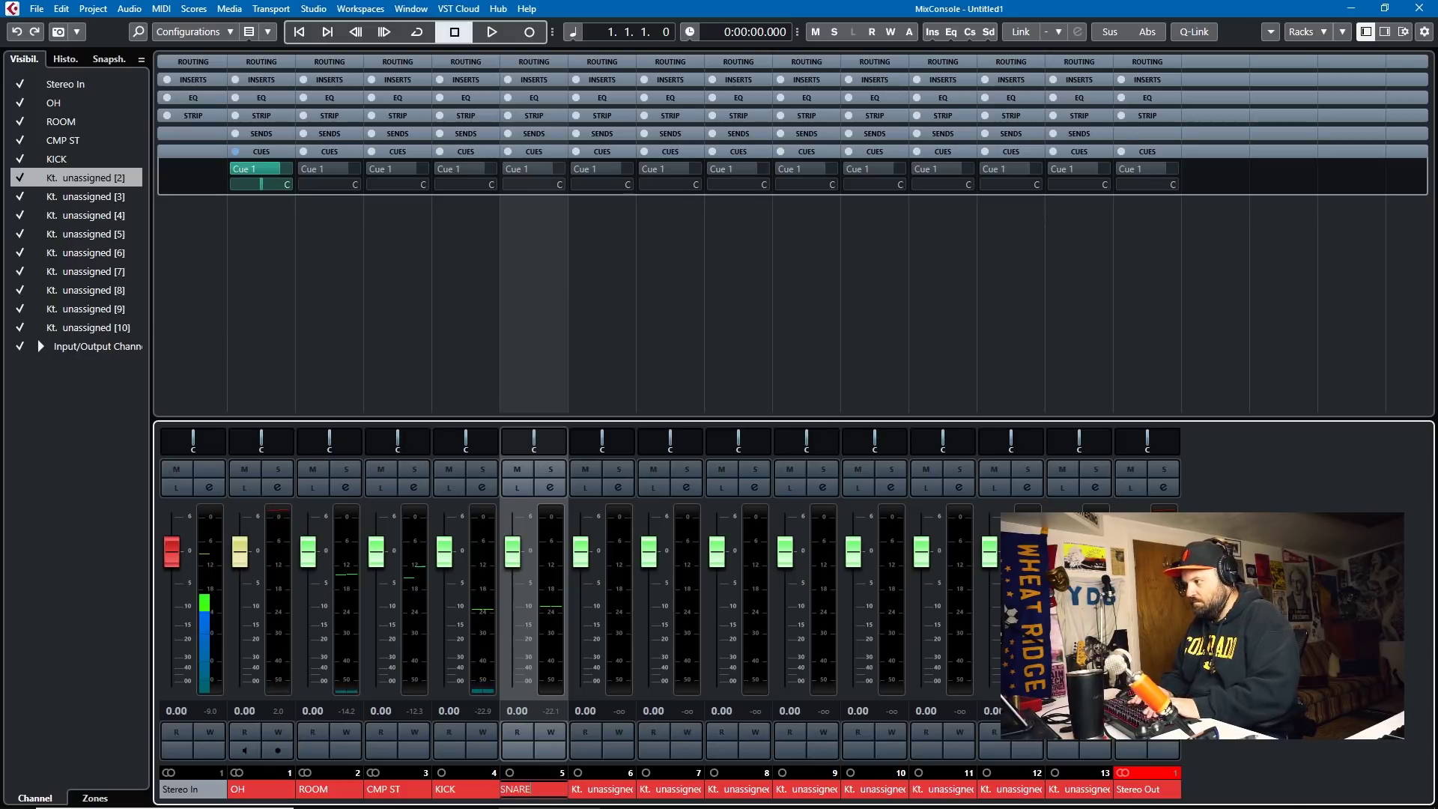
double_click(601, 786)
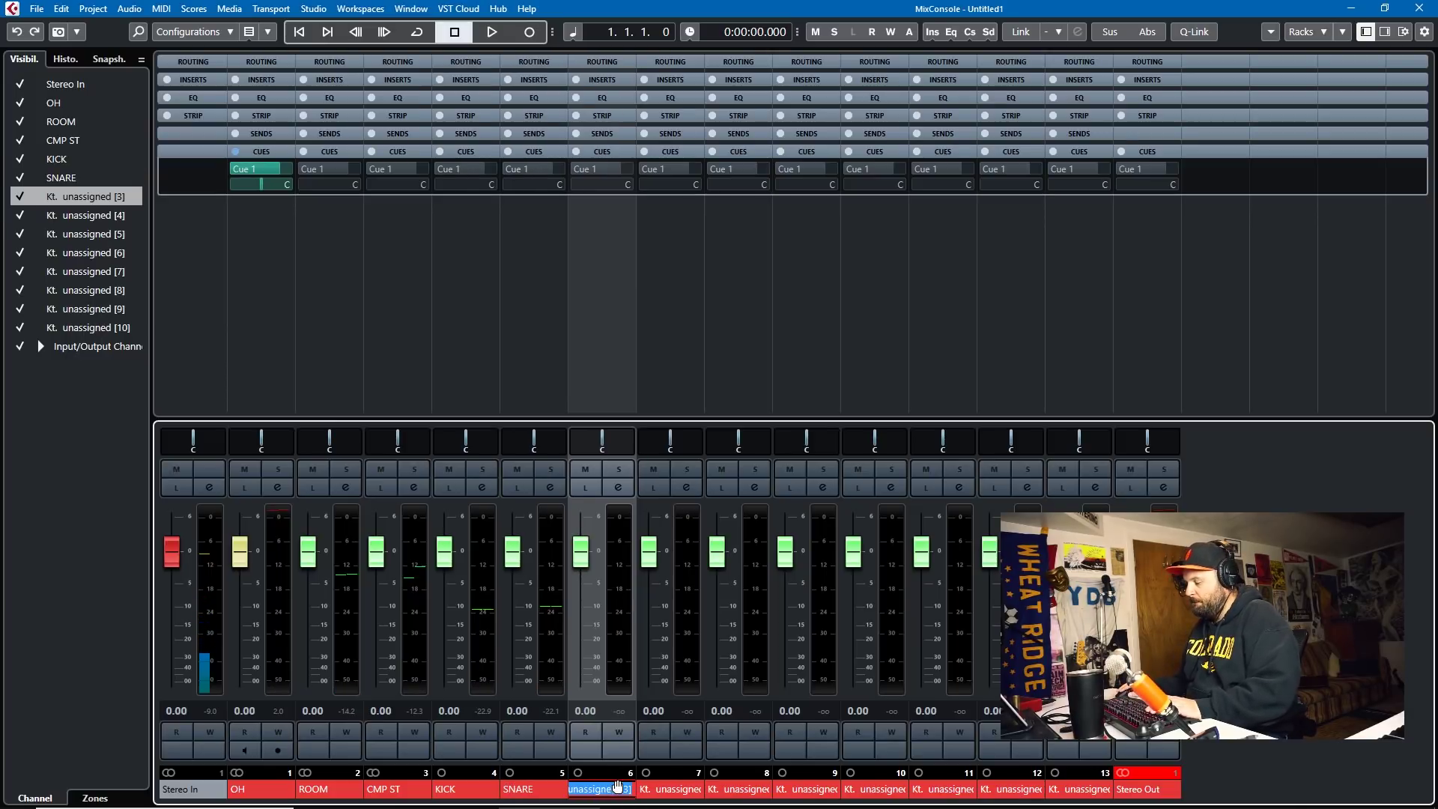
text(TOM)
key(BackSpace)
key(BackSpace)
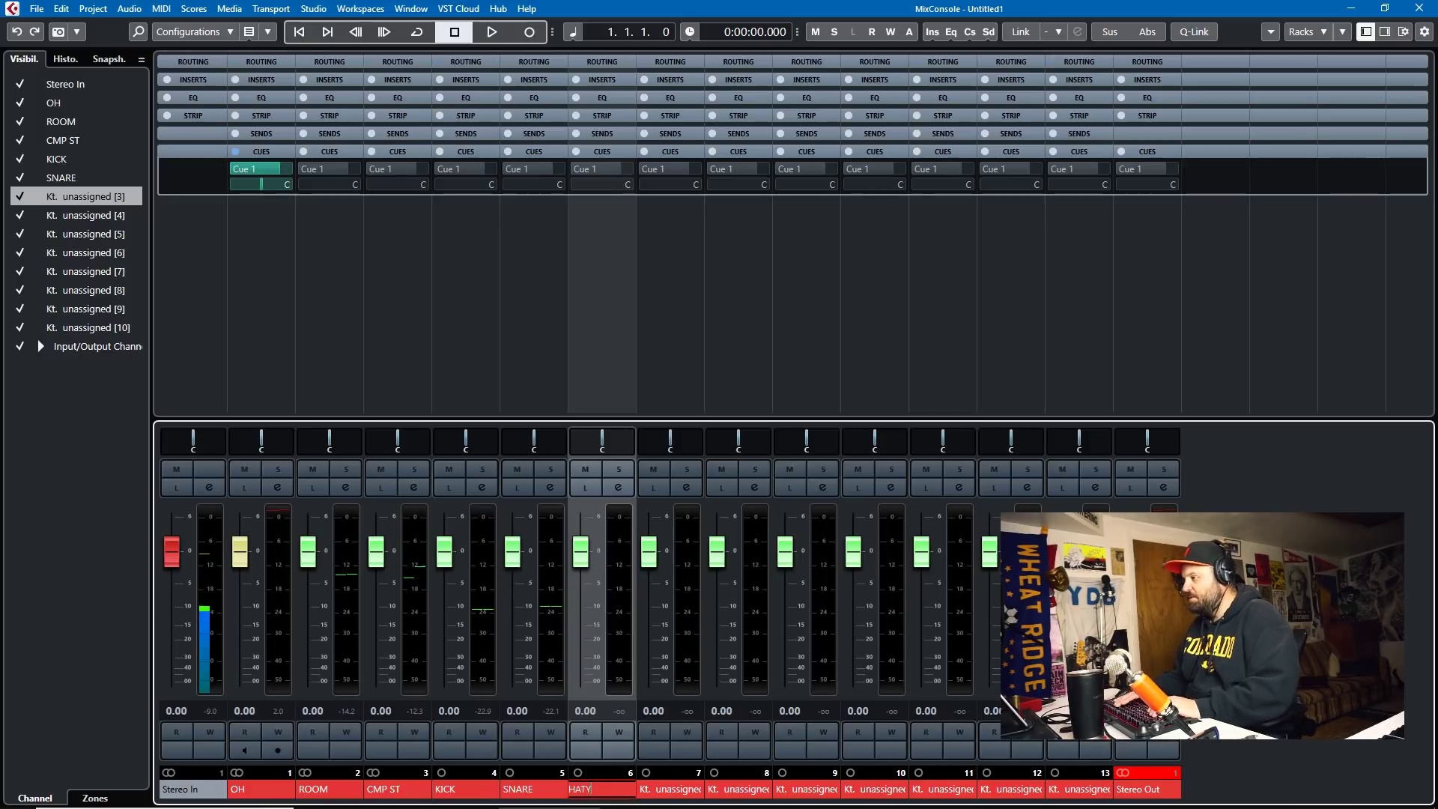
key(Return)
- Name channels 7–10 TOM1, TOM2, TOM3 and TOM4, starting on channel 11's name
double_click(669, 789)
text(TOM1)
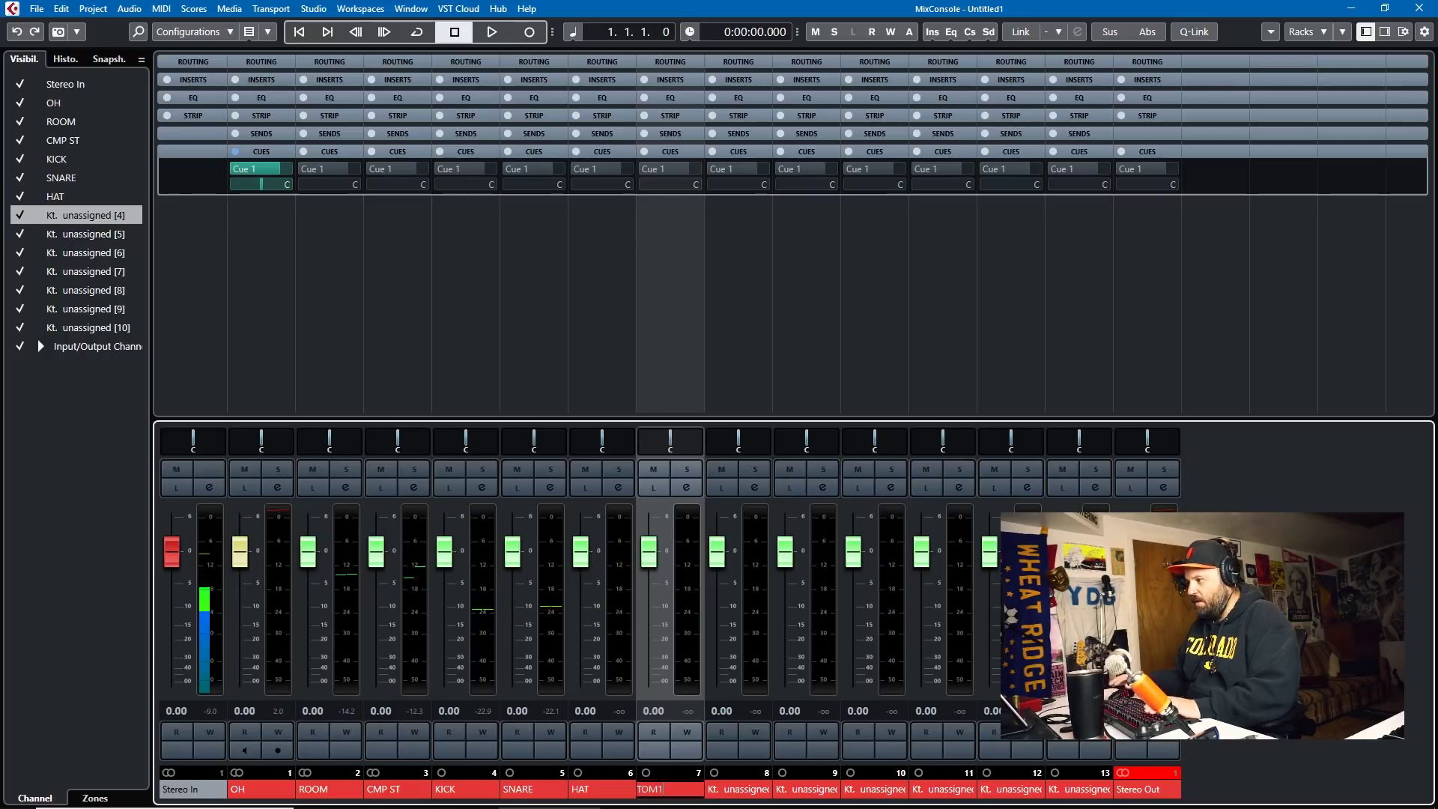
double_click(743, 789)
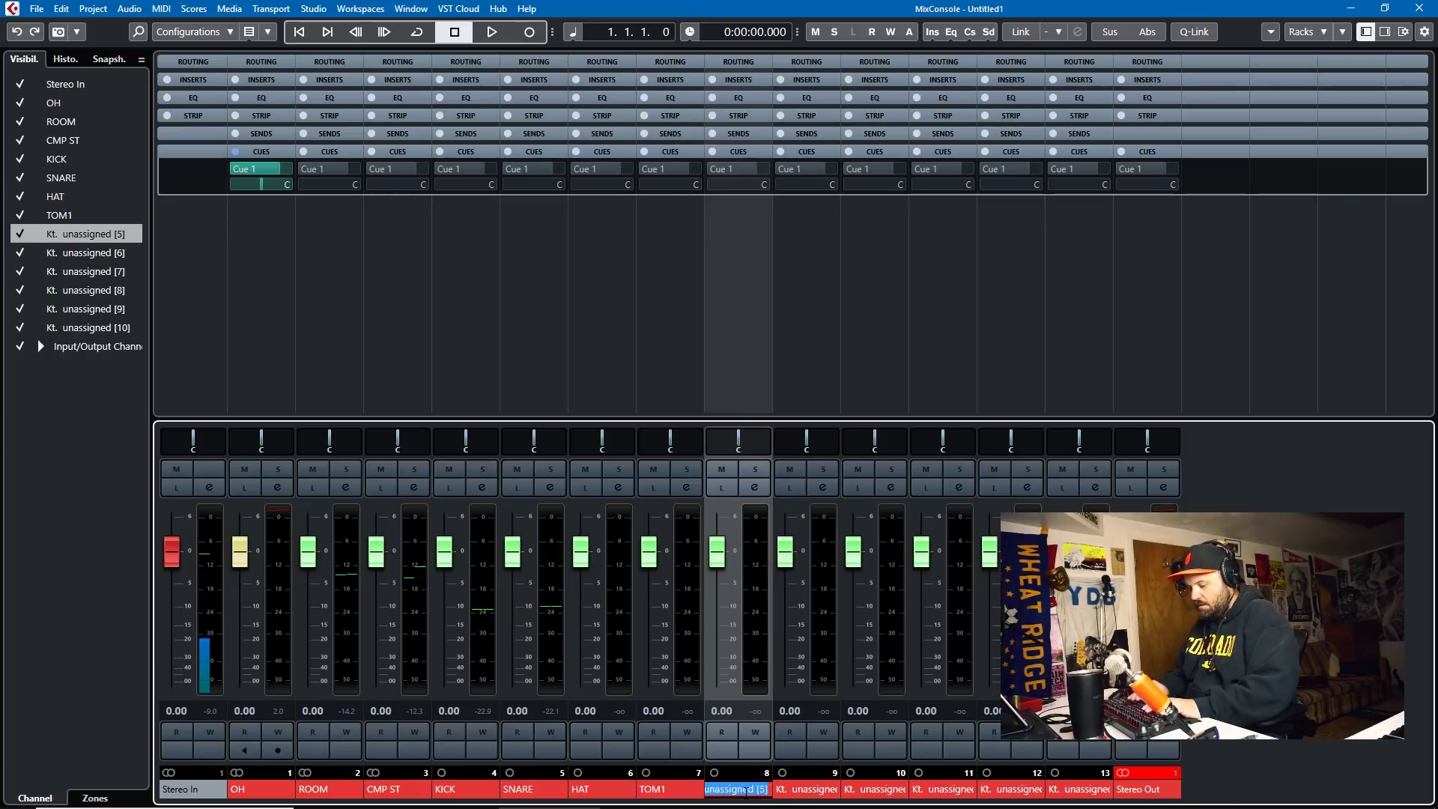
text(TOM2)
key(Tab)
text(TO)
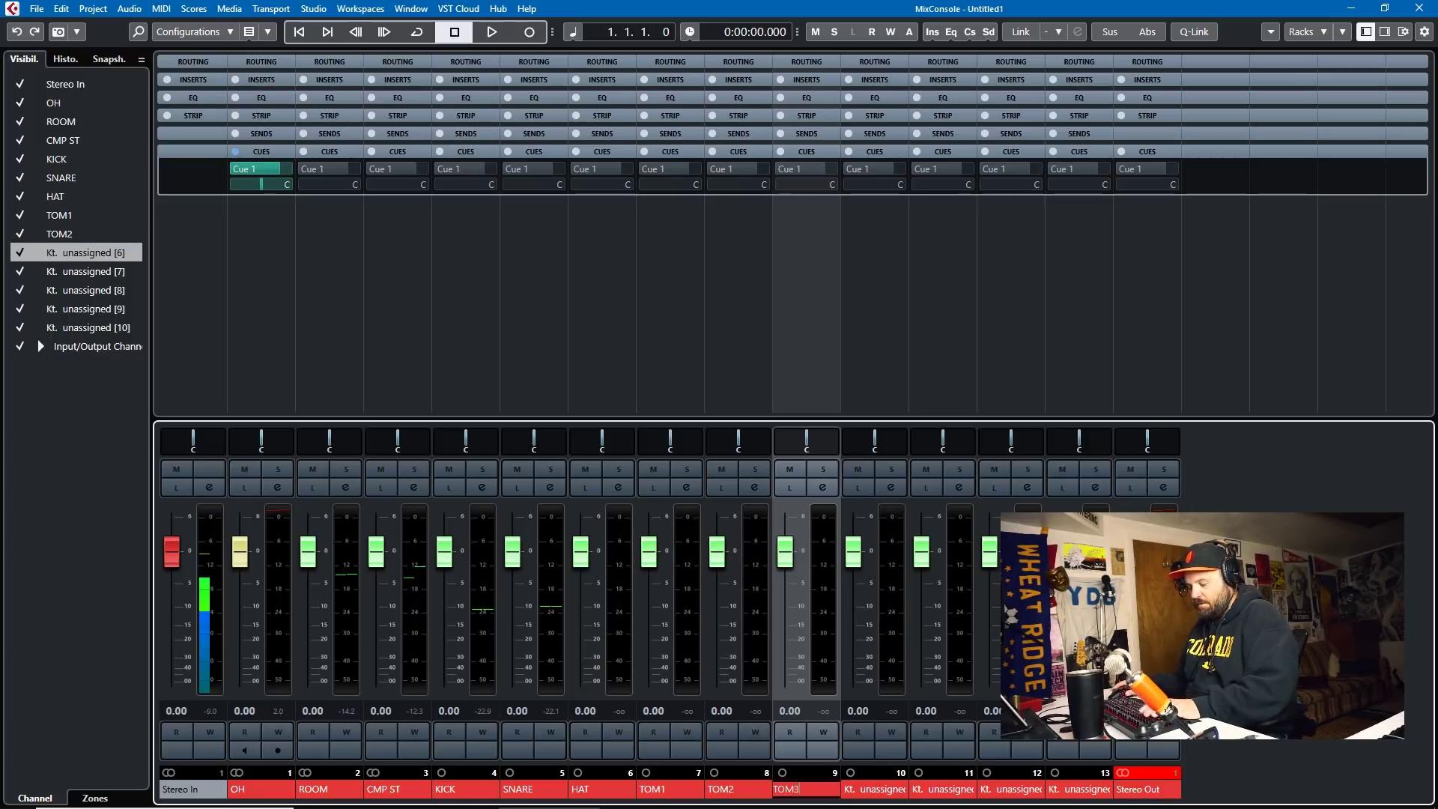
key(Tab)
text(TOM4)
key(Tab)
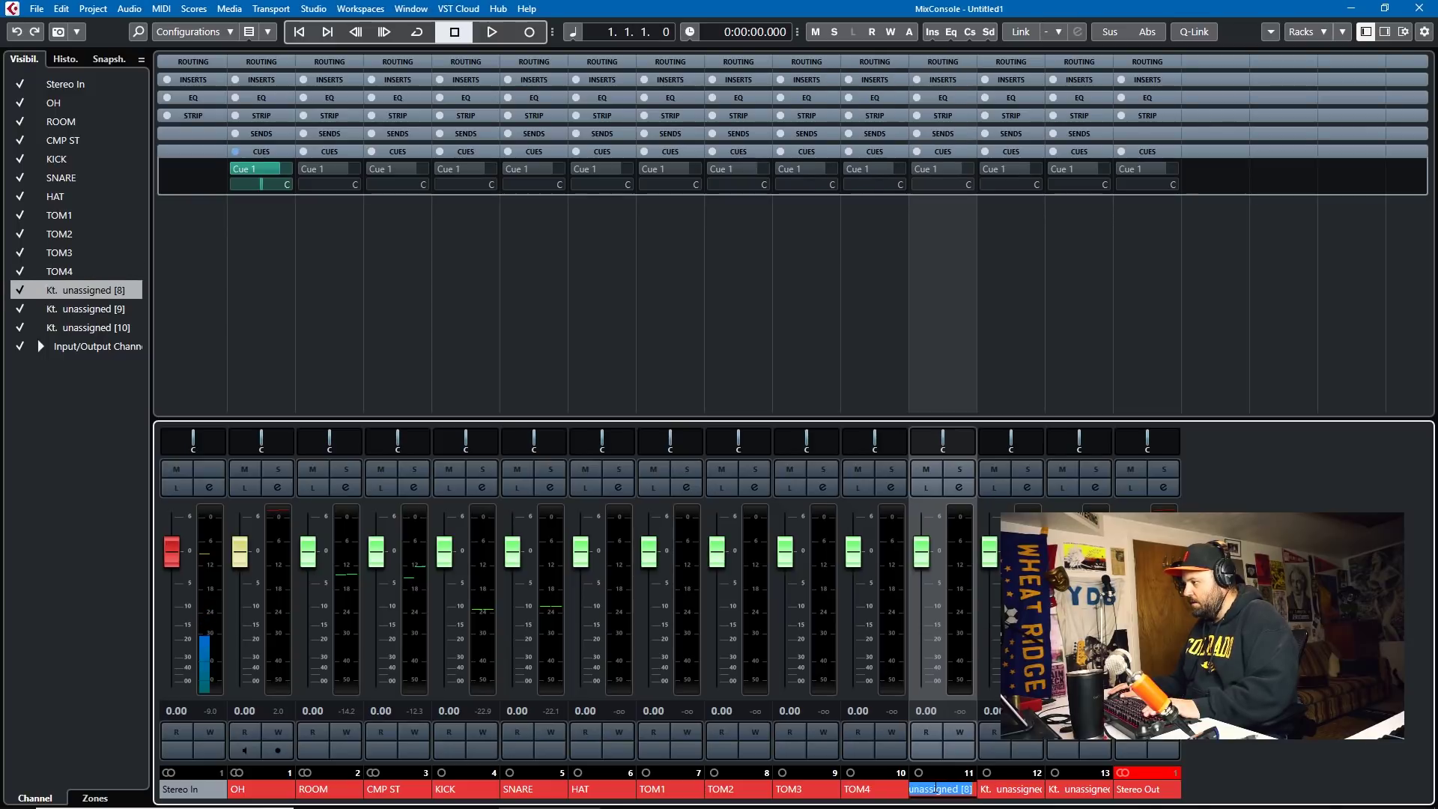
text(T)
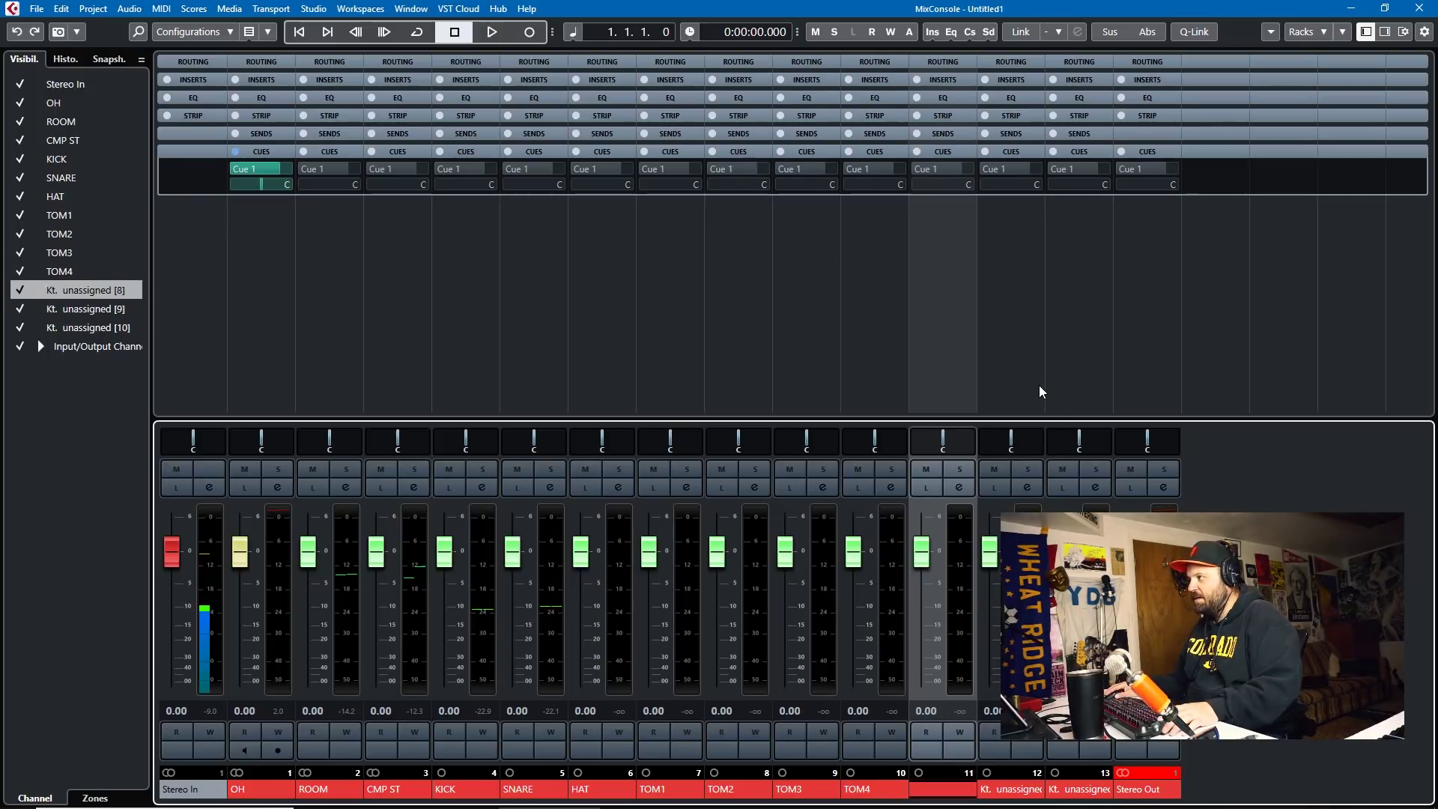
- Review Kontakt's output names from the OH track's instrument, then return to the MixConsole
key(F3)
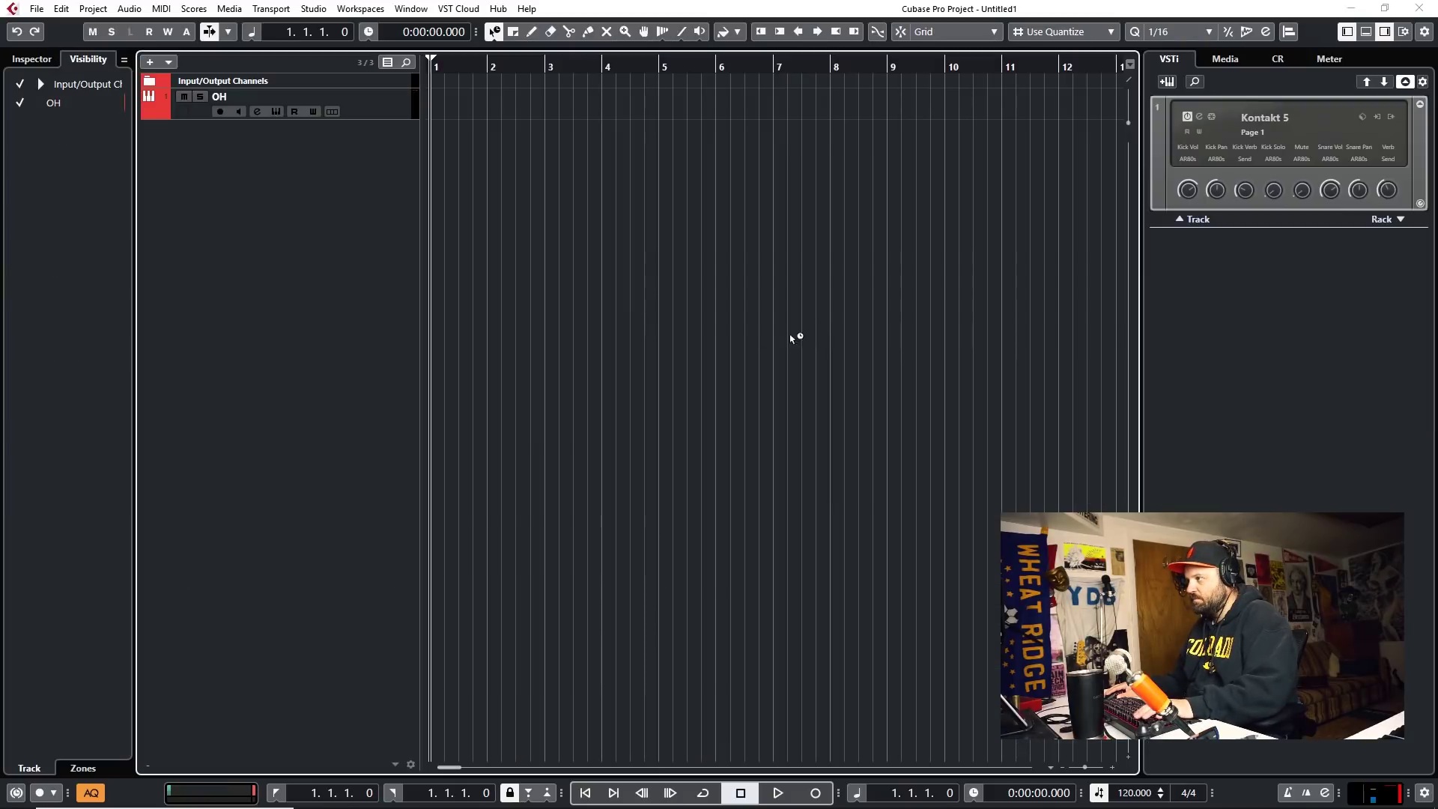
click(331, 112)
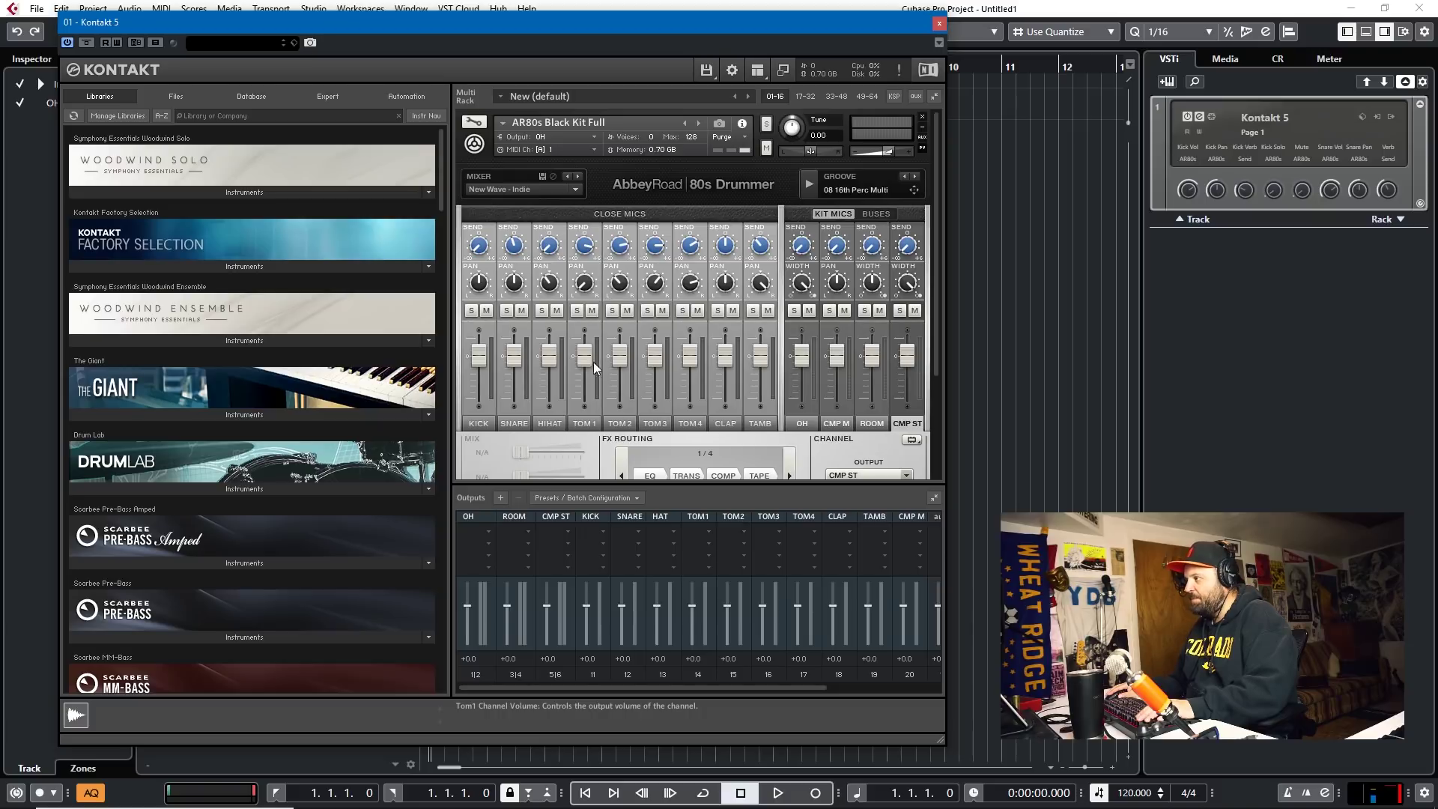
click(939, 26)
key(F3)
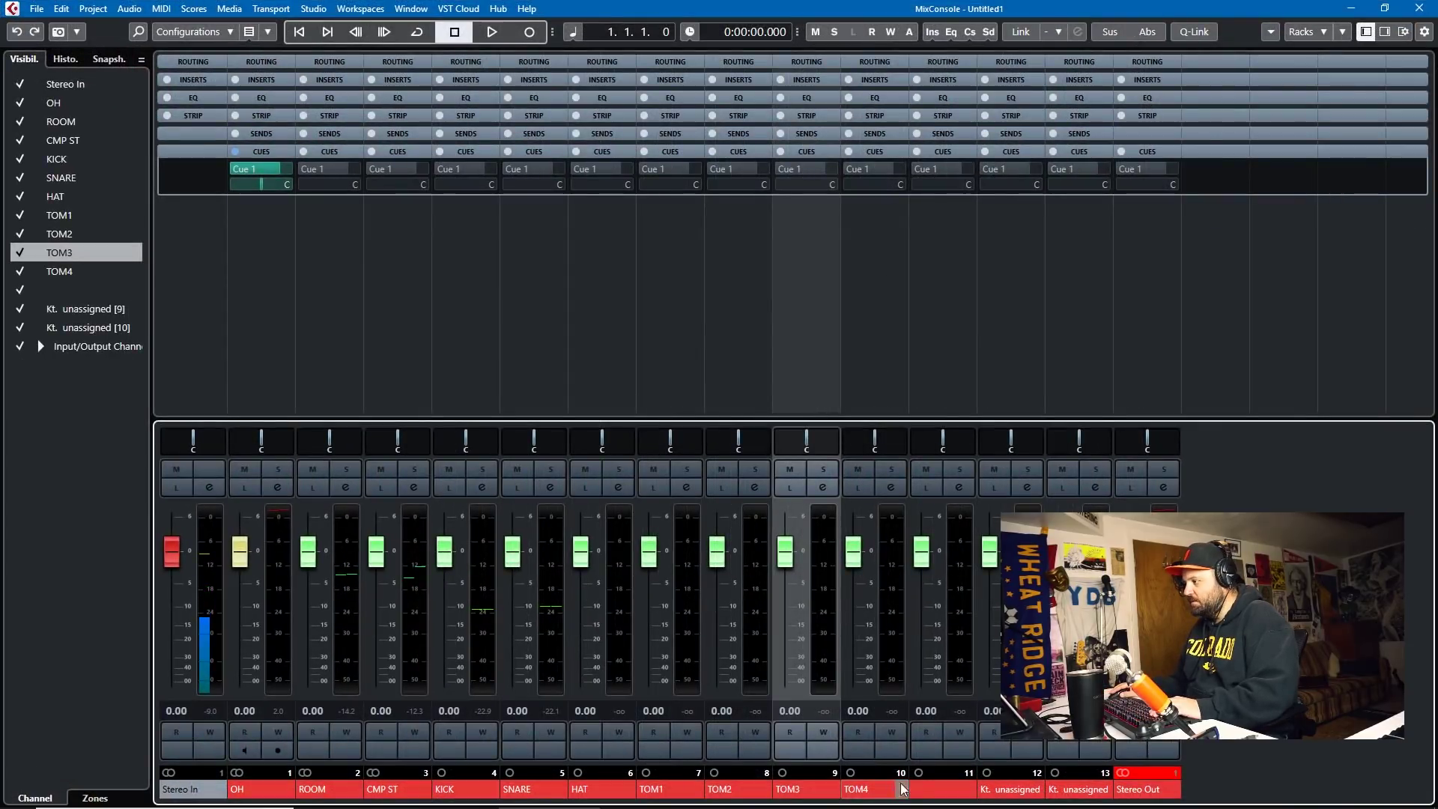
- Type CLAP, TAMB and CMP M into the name fields of MixConsole channels 11, 12 and 13
double_click(933, 788)
text(CLAPO)
double_click(1017, 788)
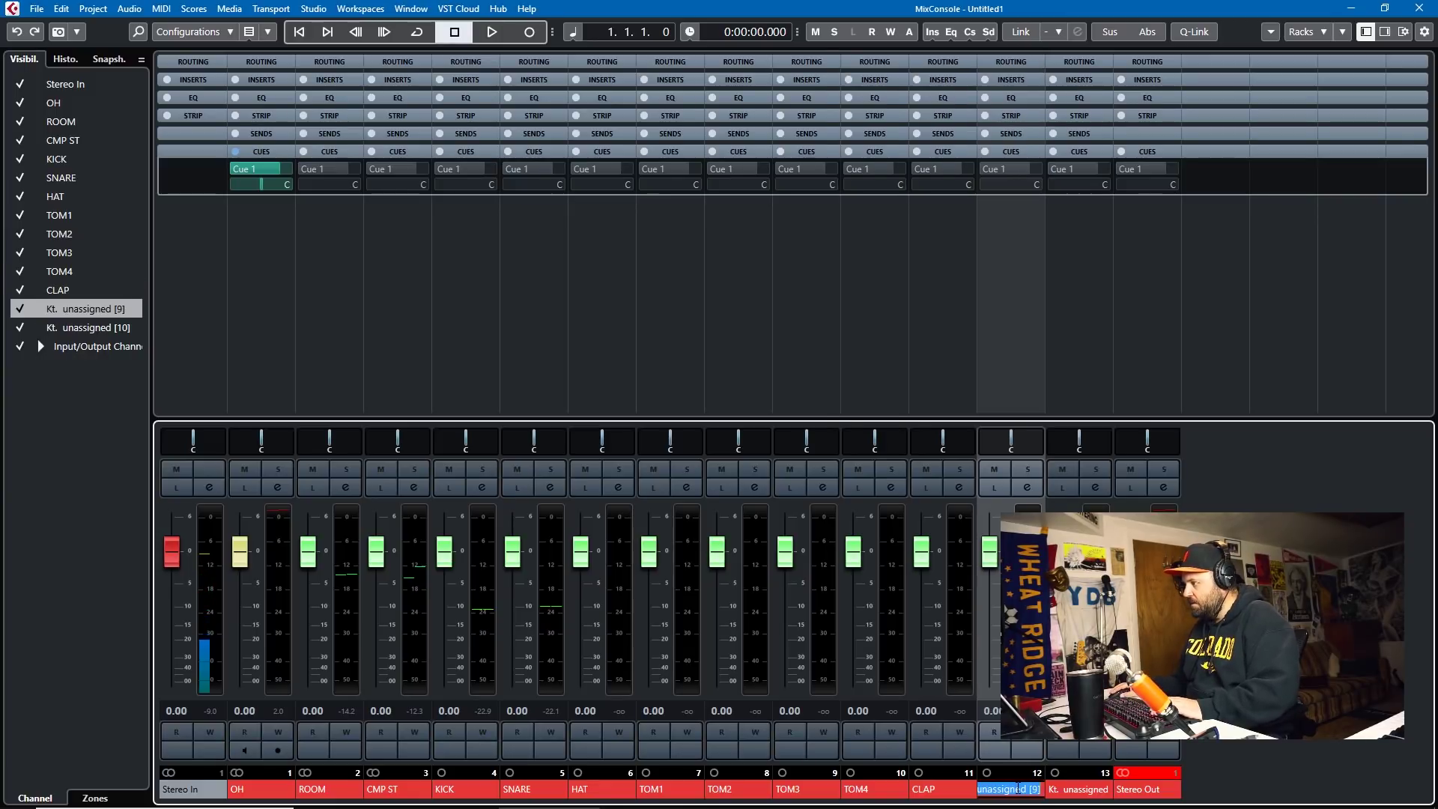
text(TAMB)
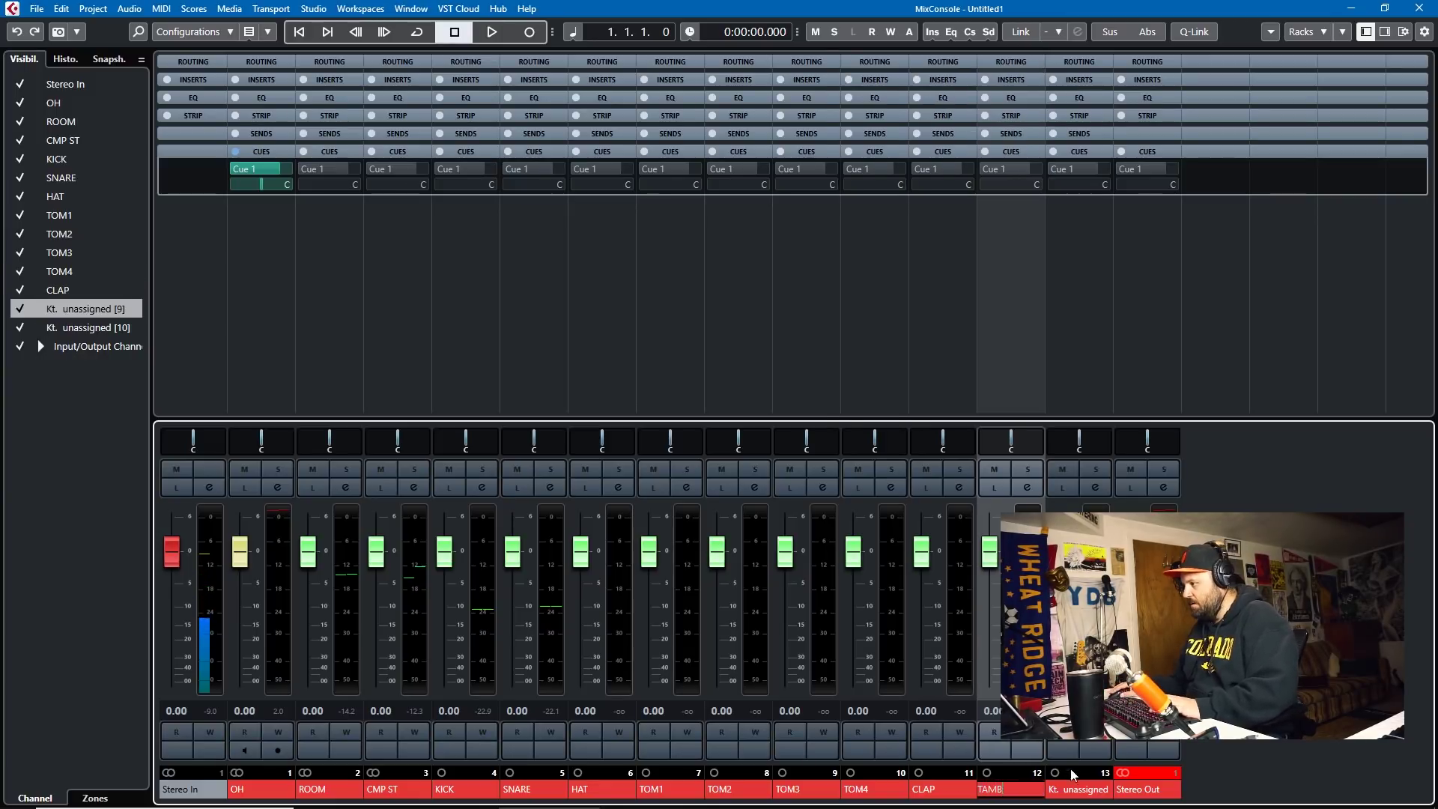
click(1074, 799)
double_click(1075, 798)
text(CMP)
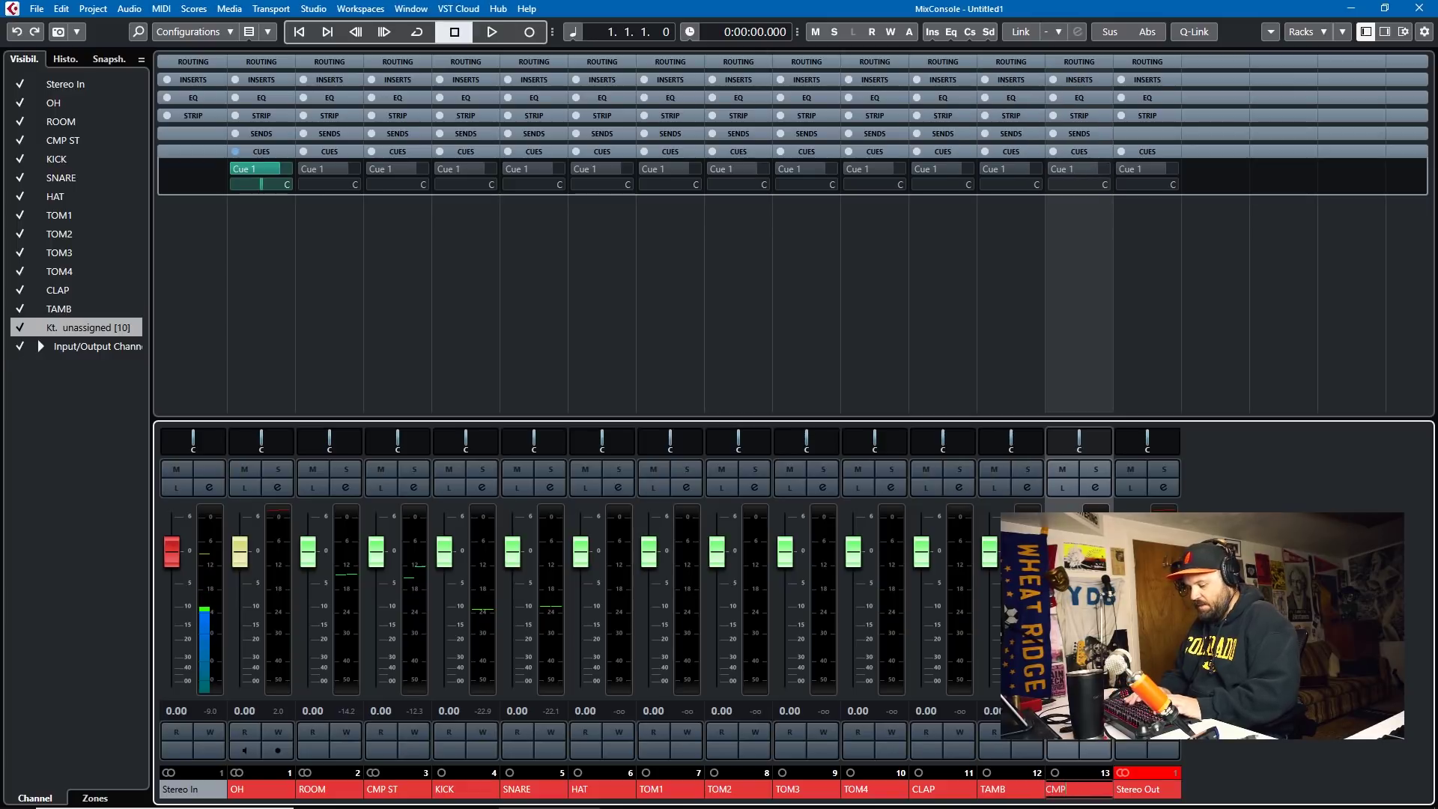
text( M)
key(Return)
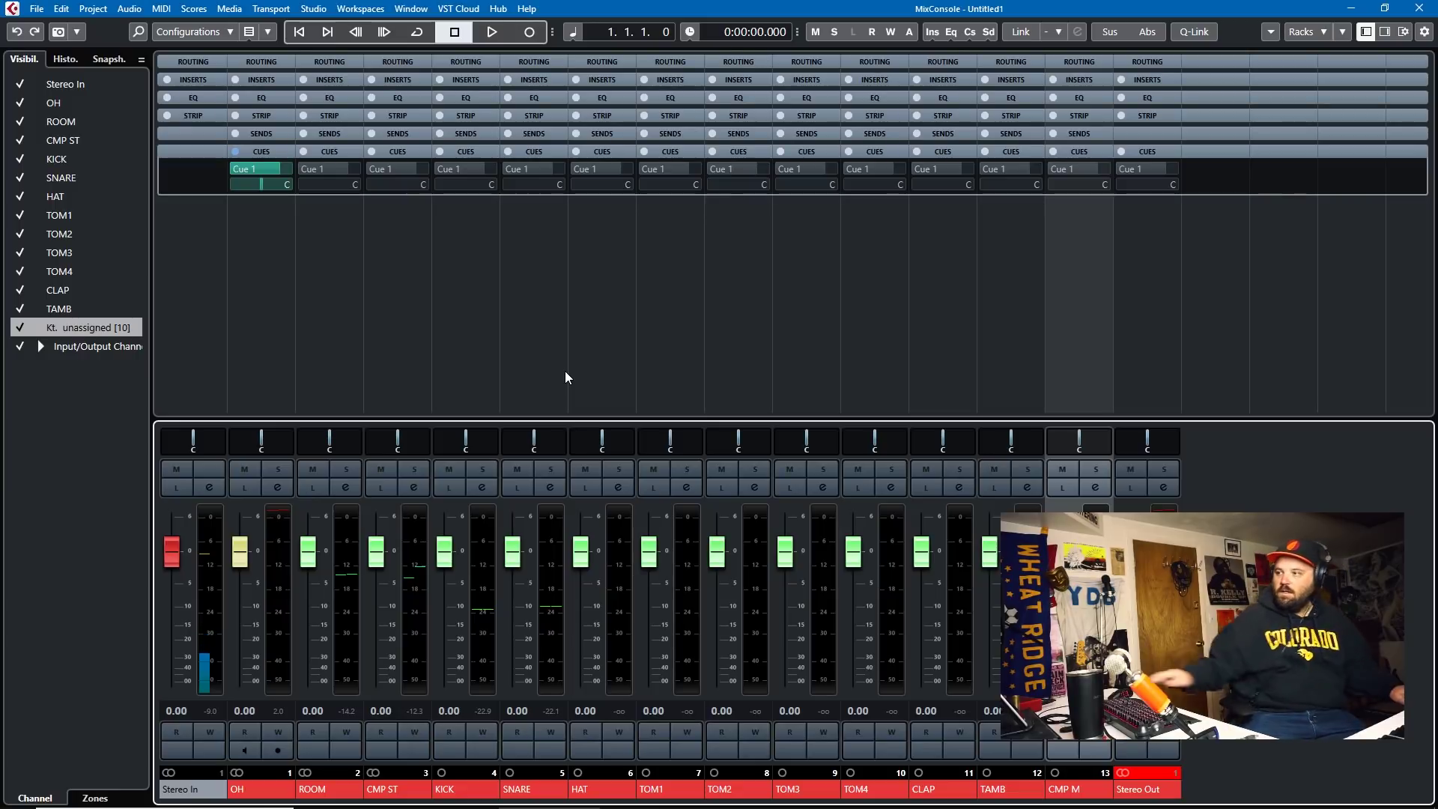
click(267, 321)
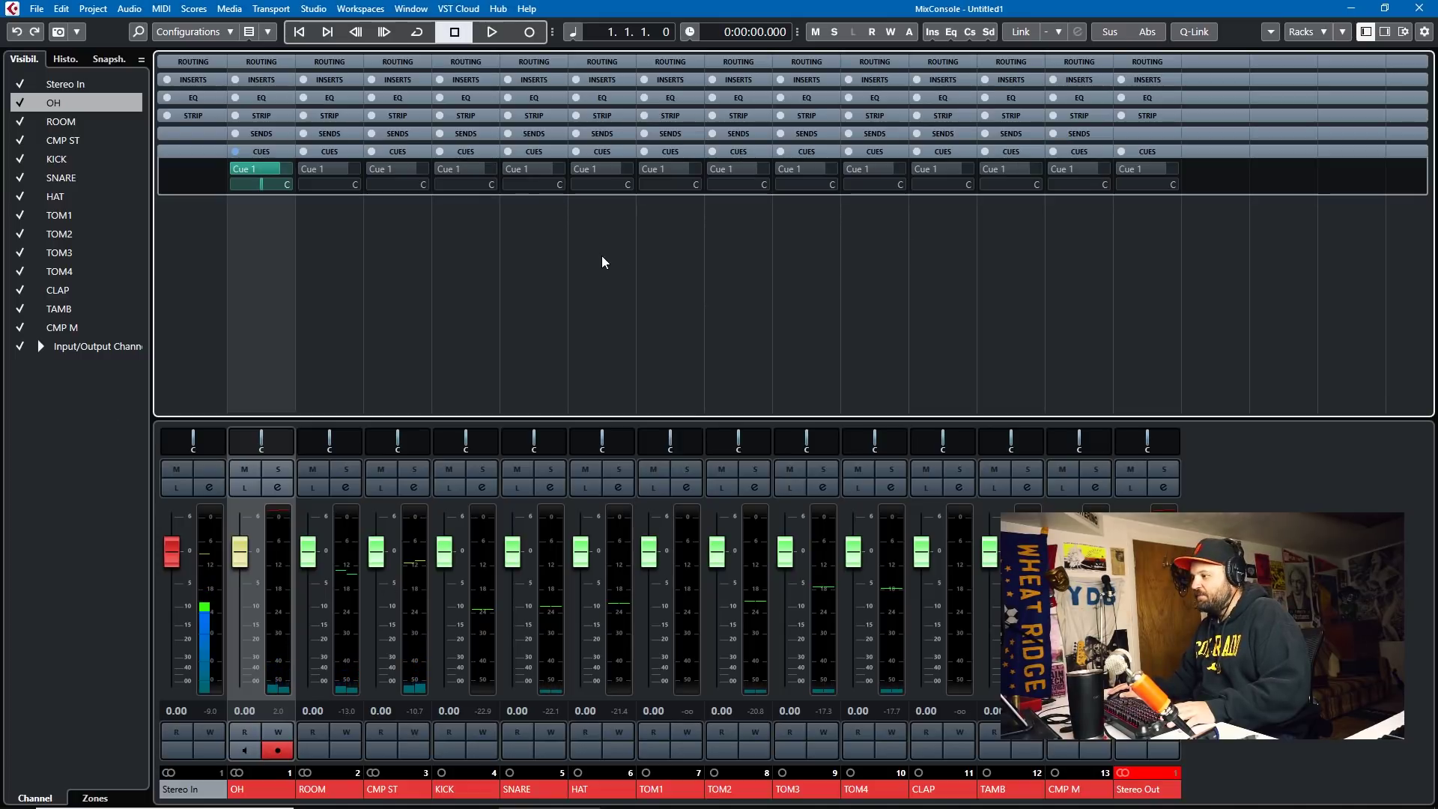
- Load Waves H-Delay Mono into the SNARE channel's first insert slot via an 'h-de' search
click(522, 269)
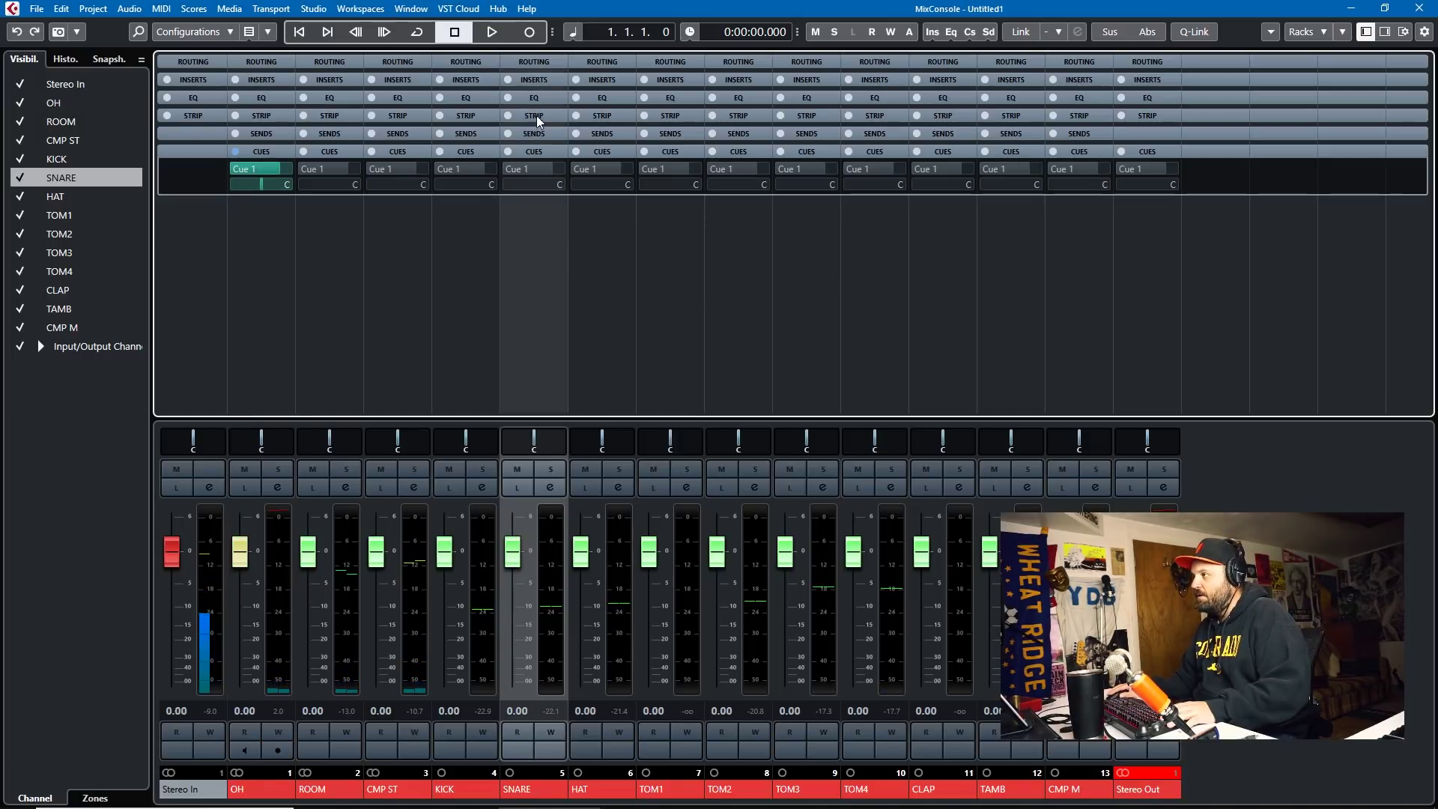
click(534, 79)
click(535, 96)
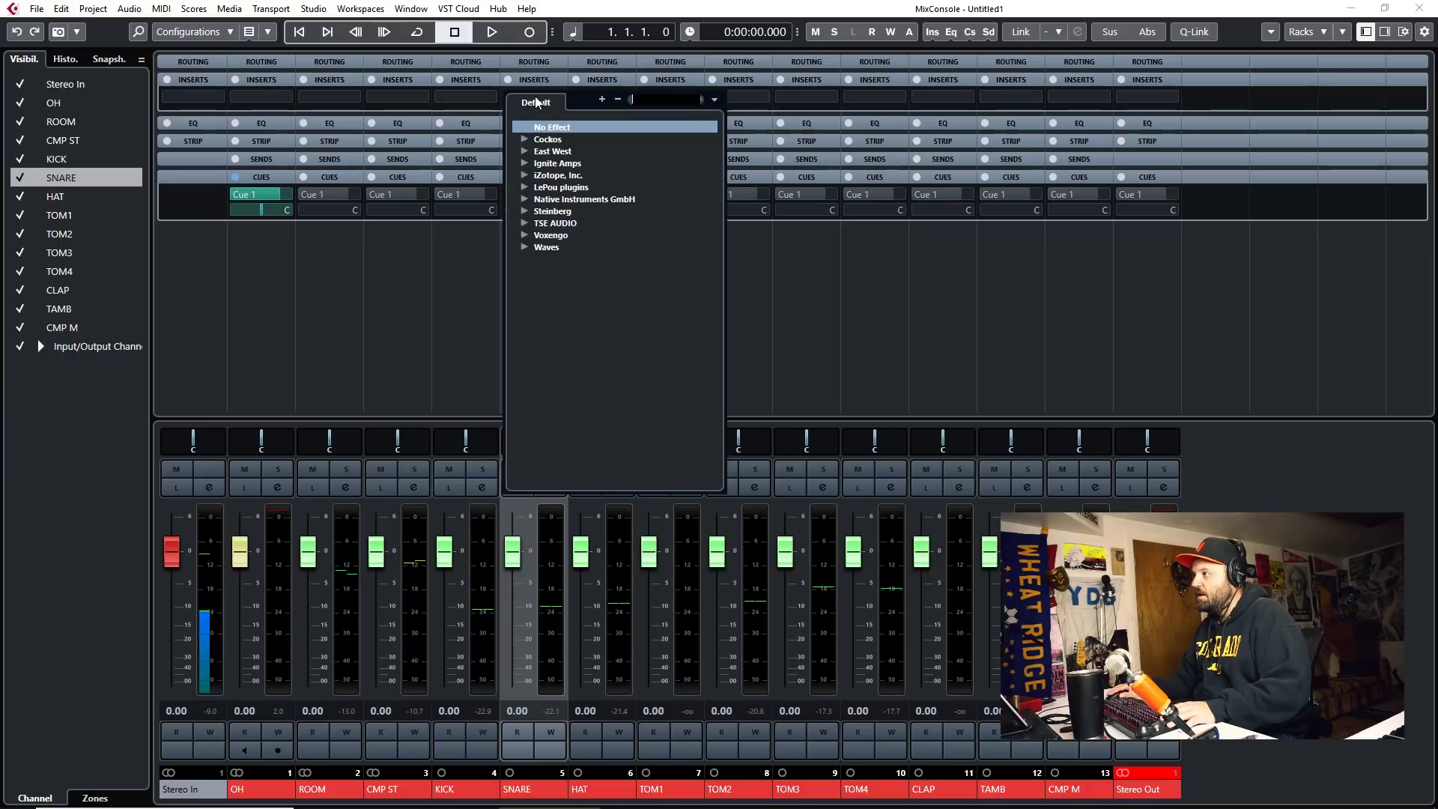
text(hd)
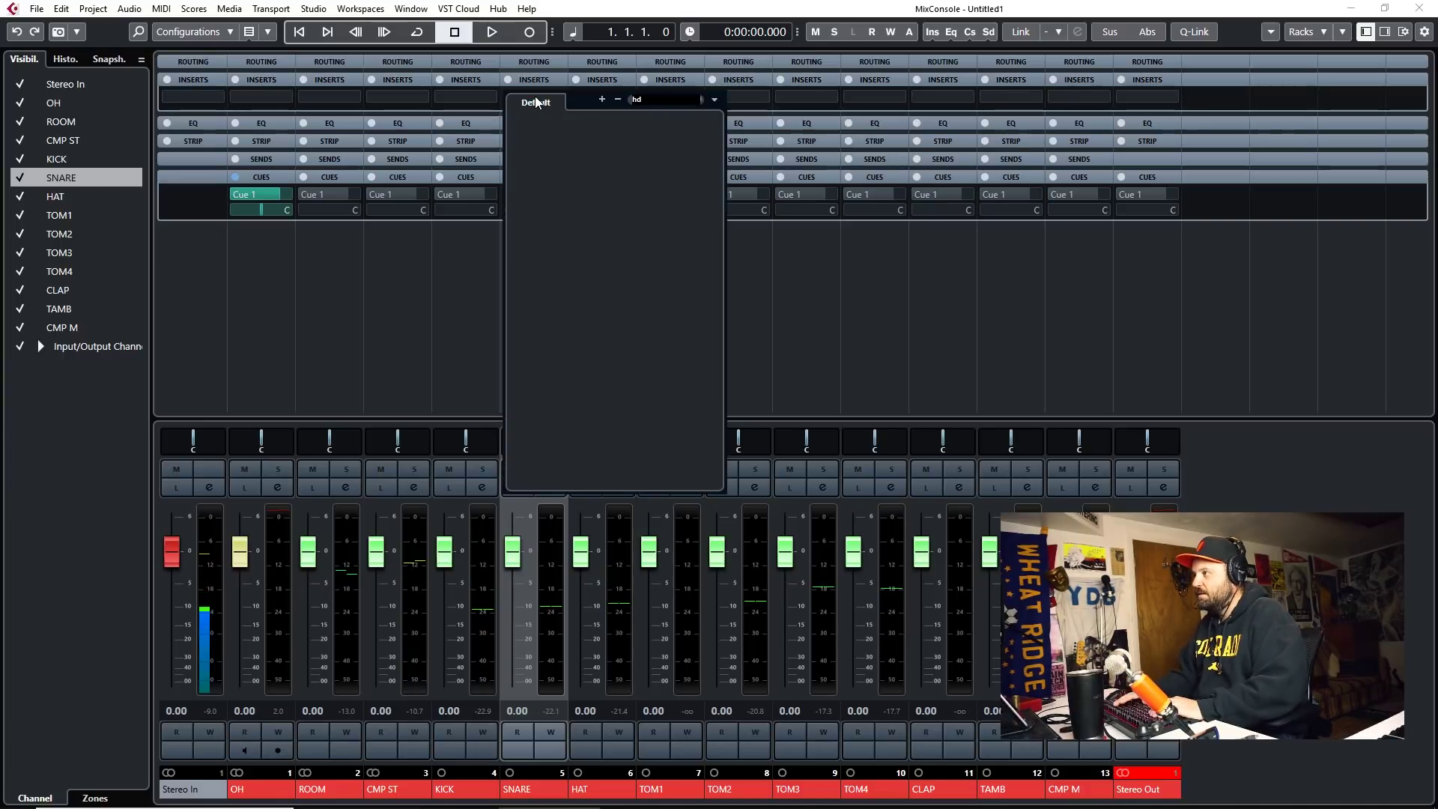
key(BackSpace)
text(d)
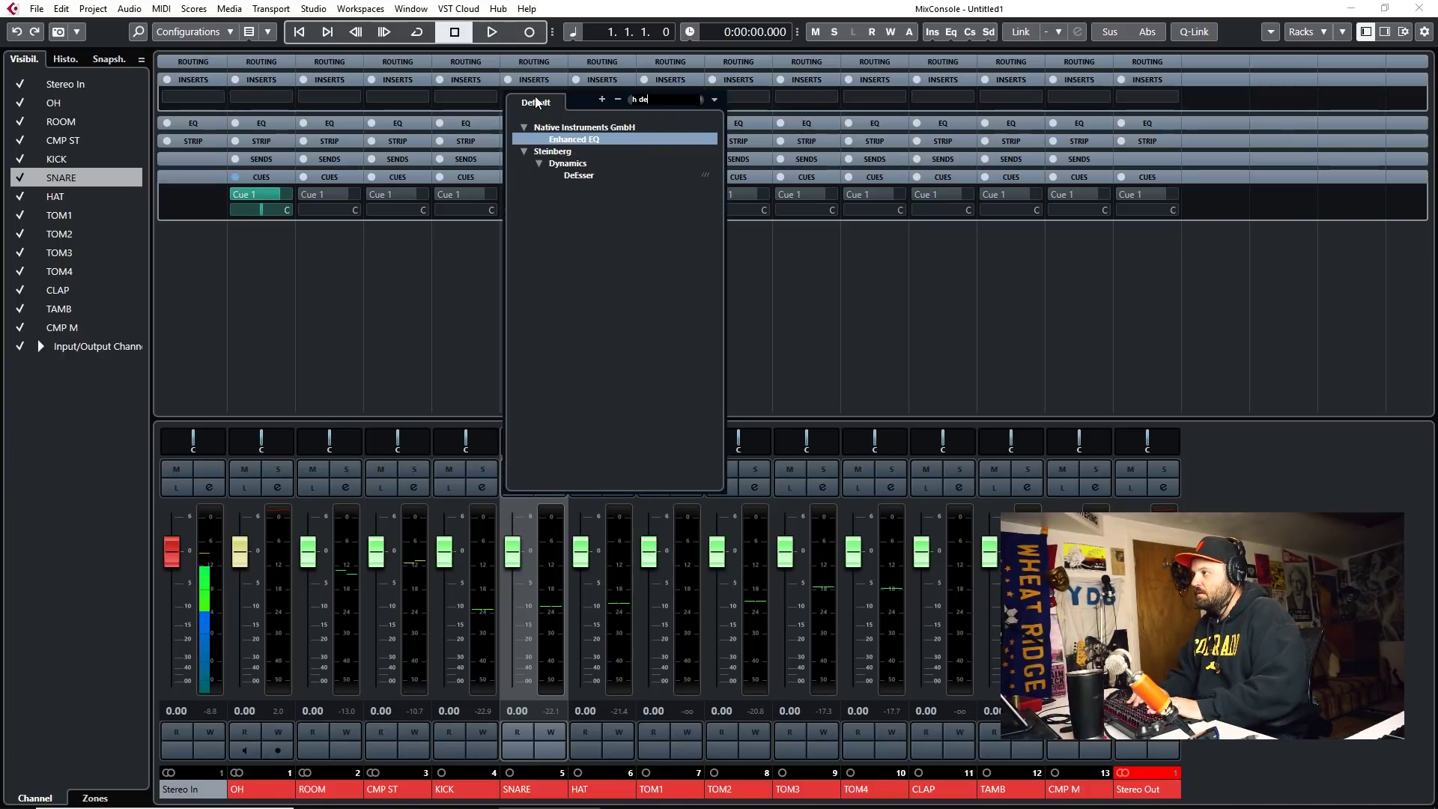
key(BackSpace)
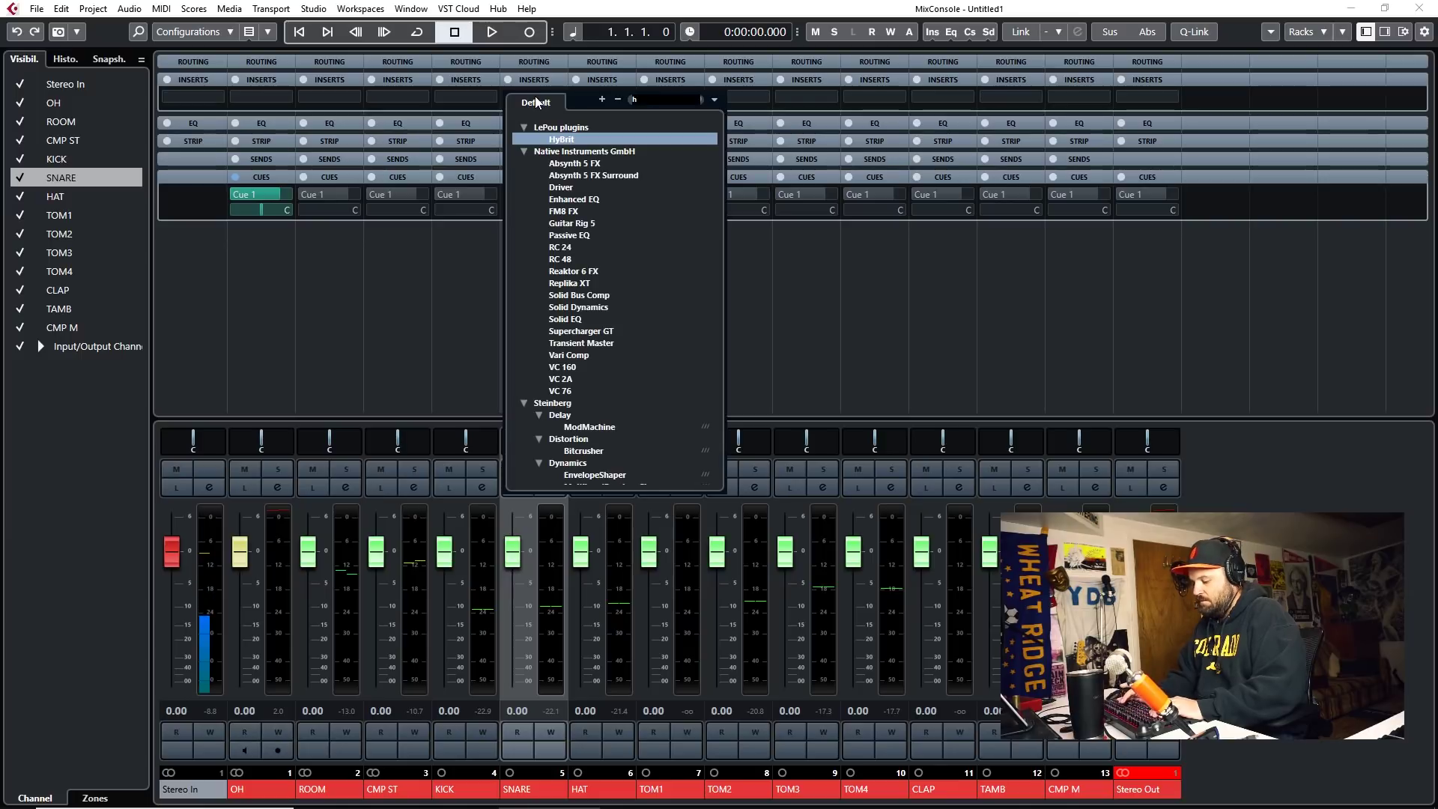
text(-de)
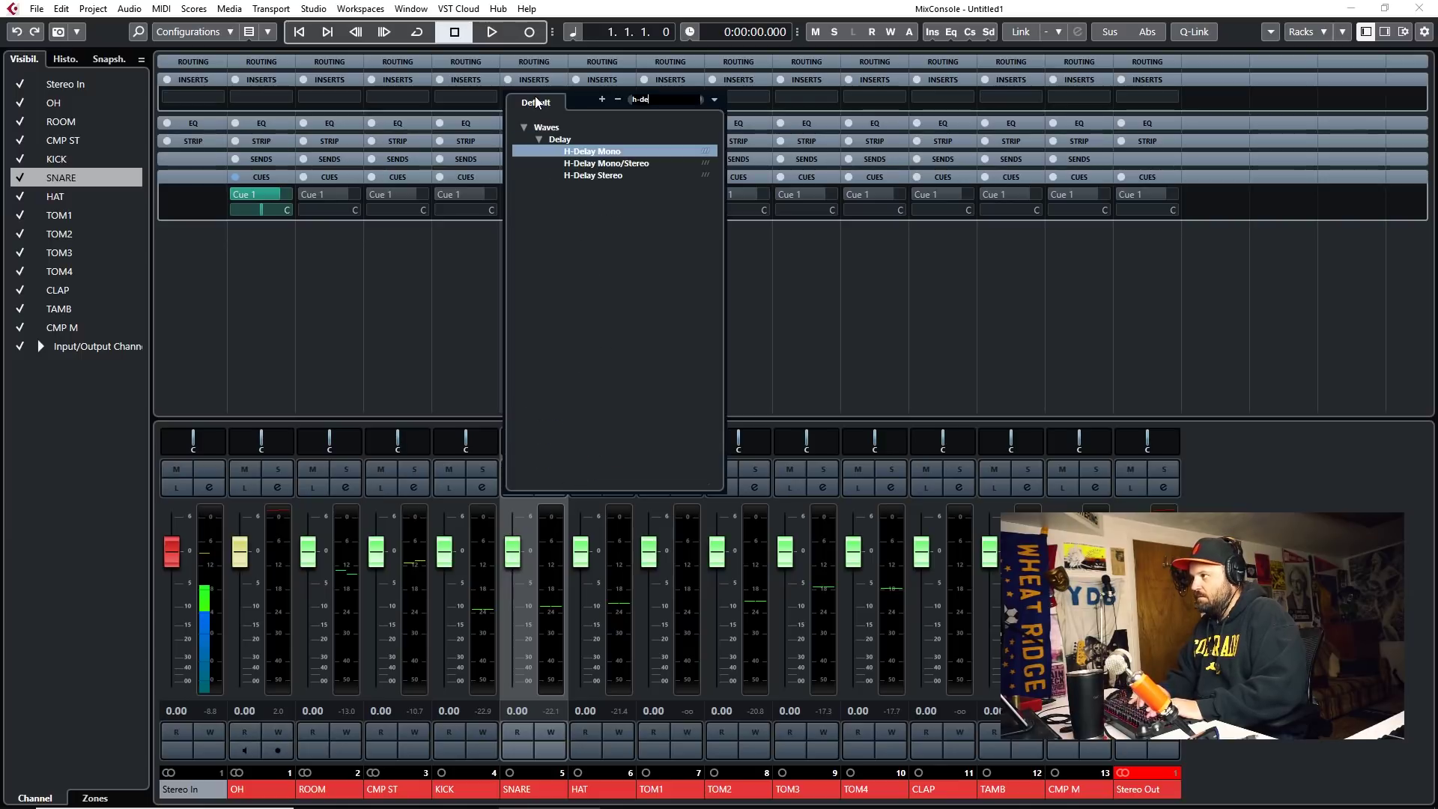
click(594, 152)
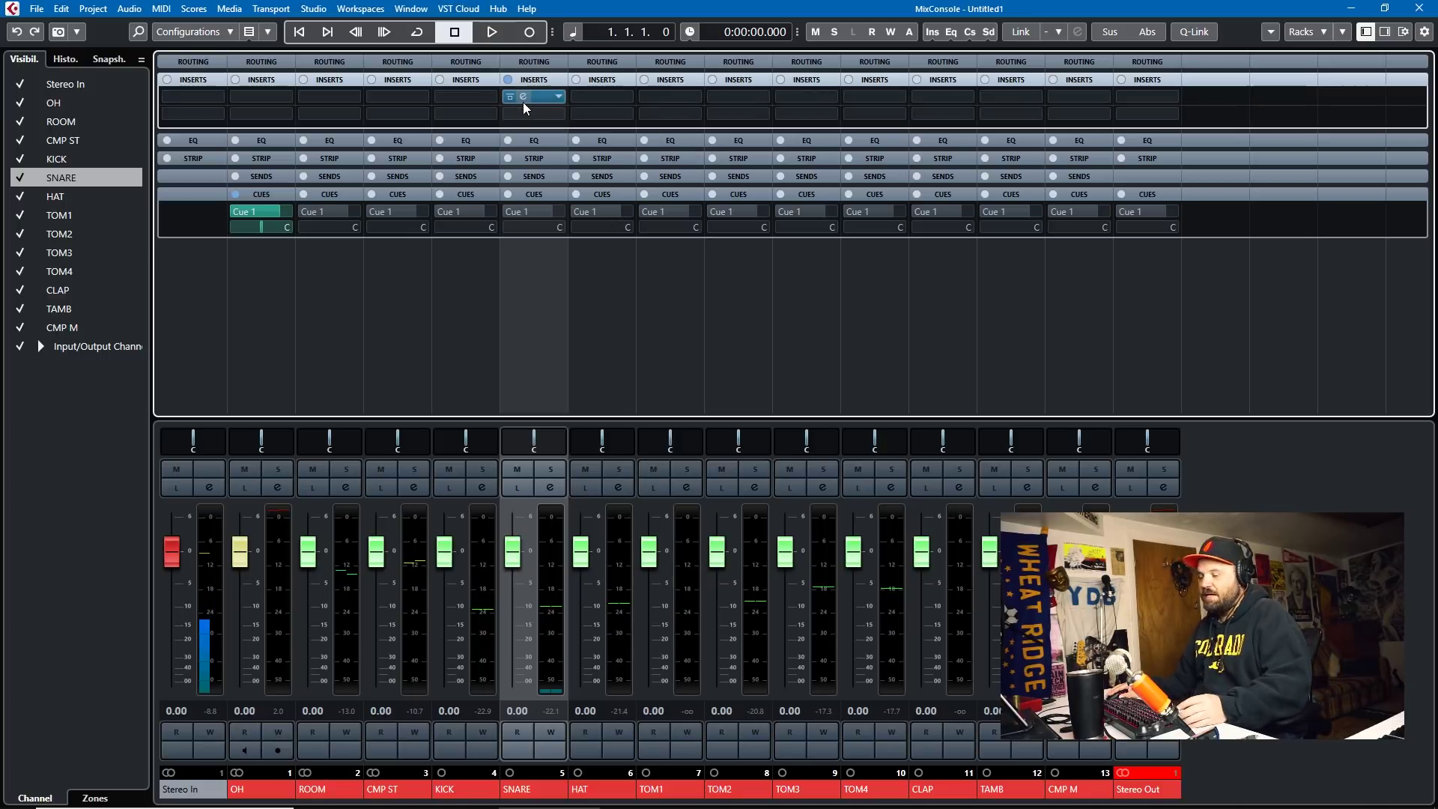
key(Up)
key(Up)
key(Up)
key(Up)
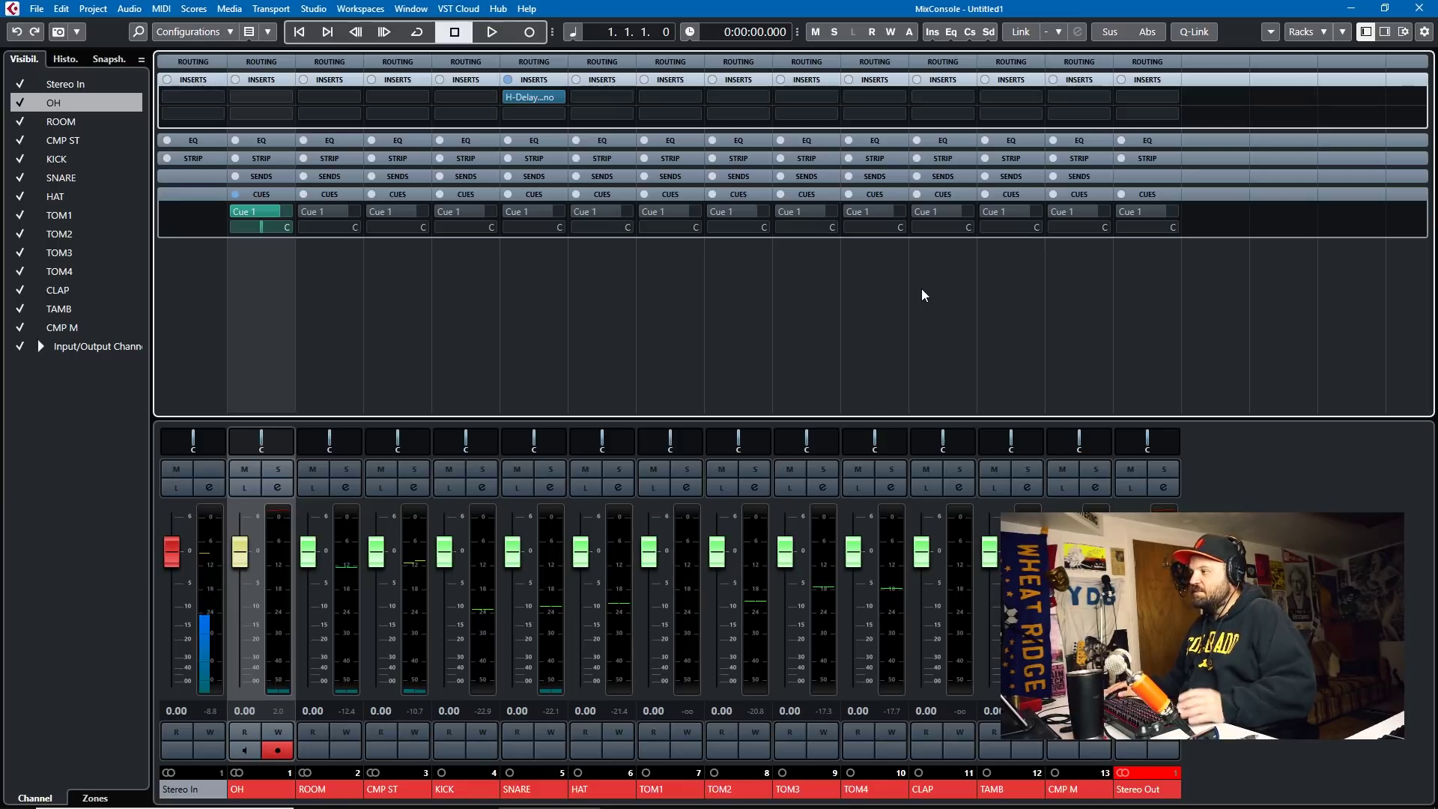
- Close the MixConsole, briefly reopen it with F3, then close it again
click(1419, 7)
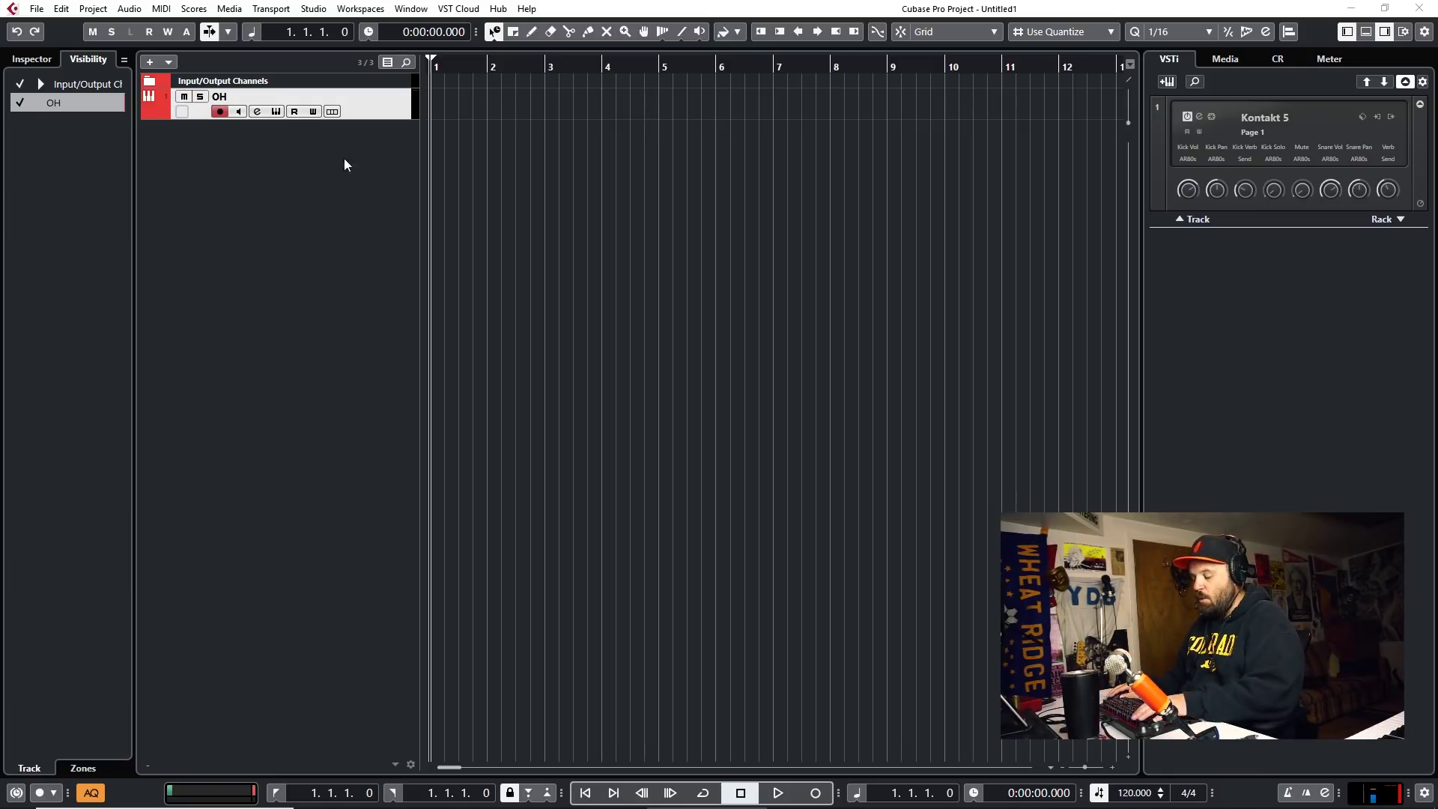
key(F3)
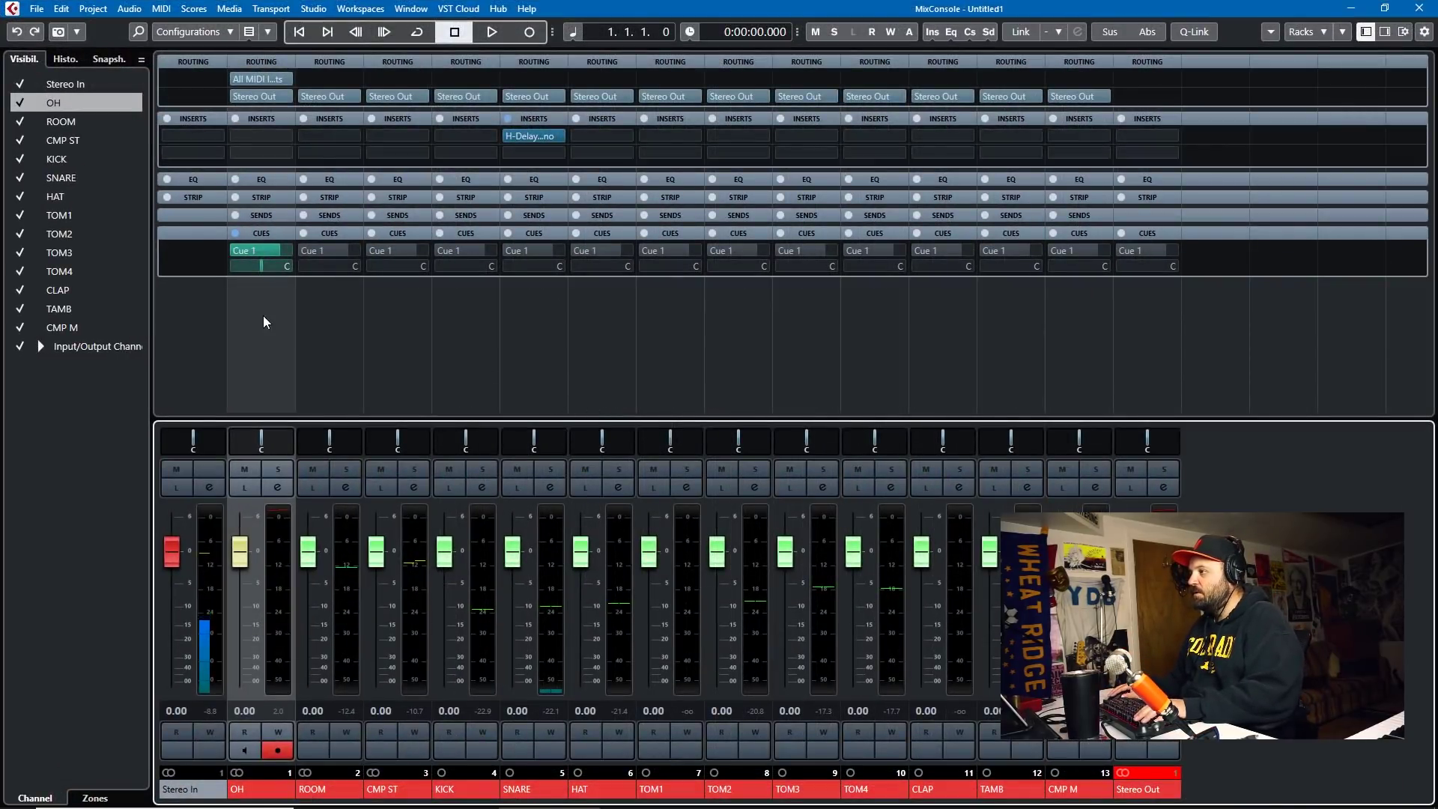
key(F3)
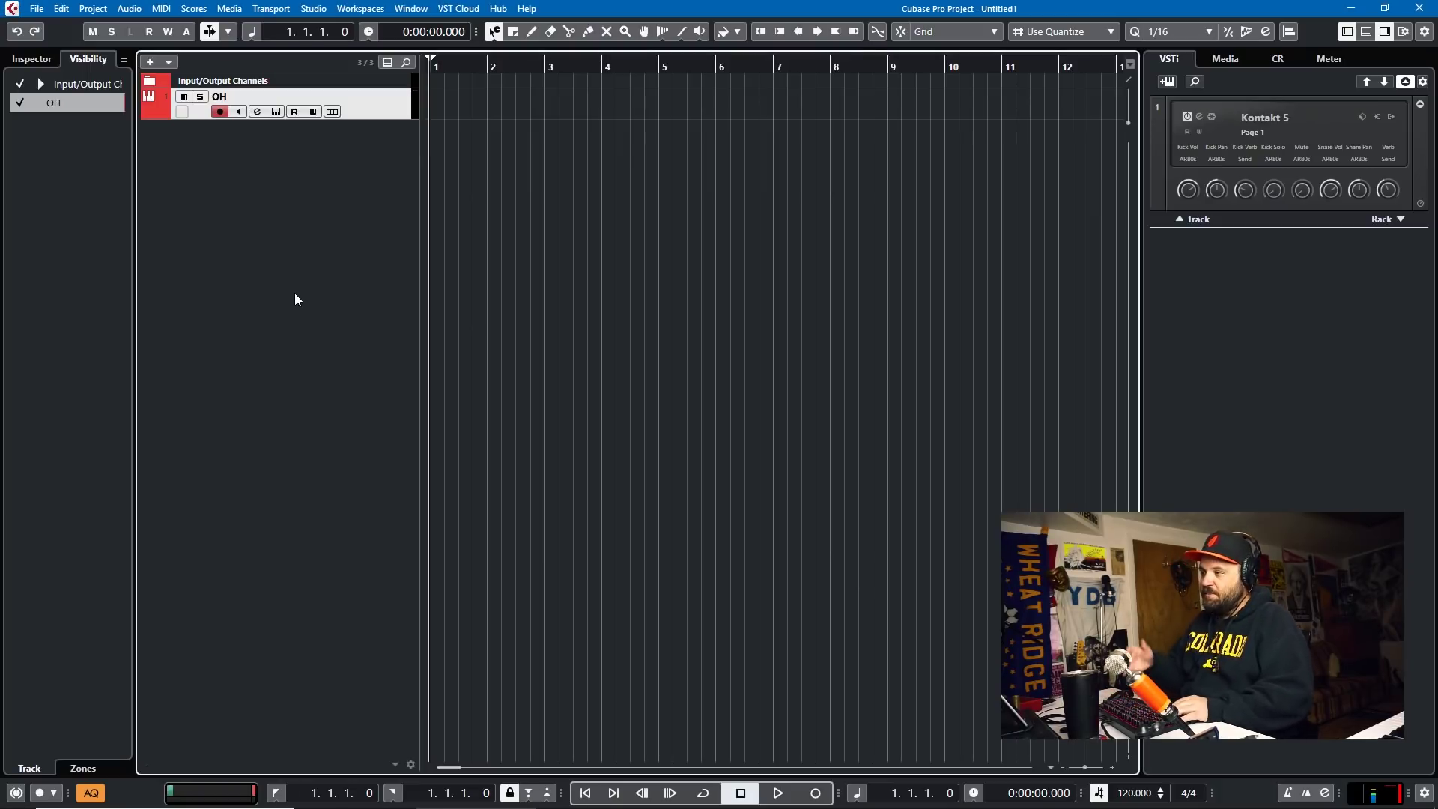
- Add a Kontakt 5 instrument track and load the AR70s Open Kit Lite drum kit
double_click(294, 293)
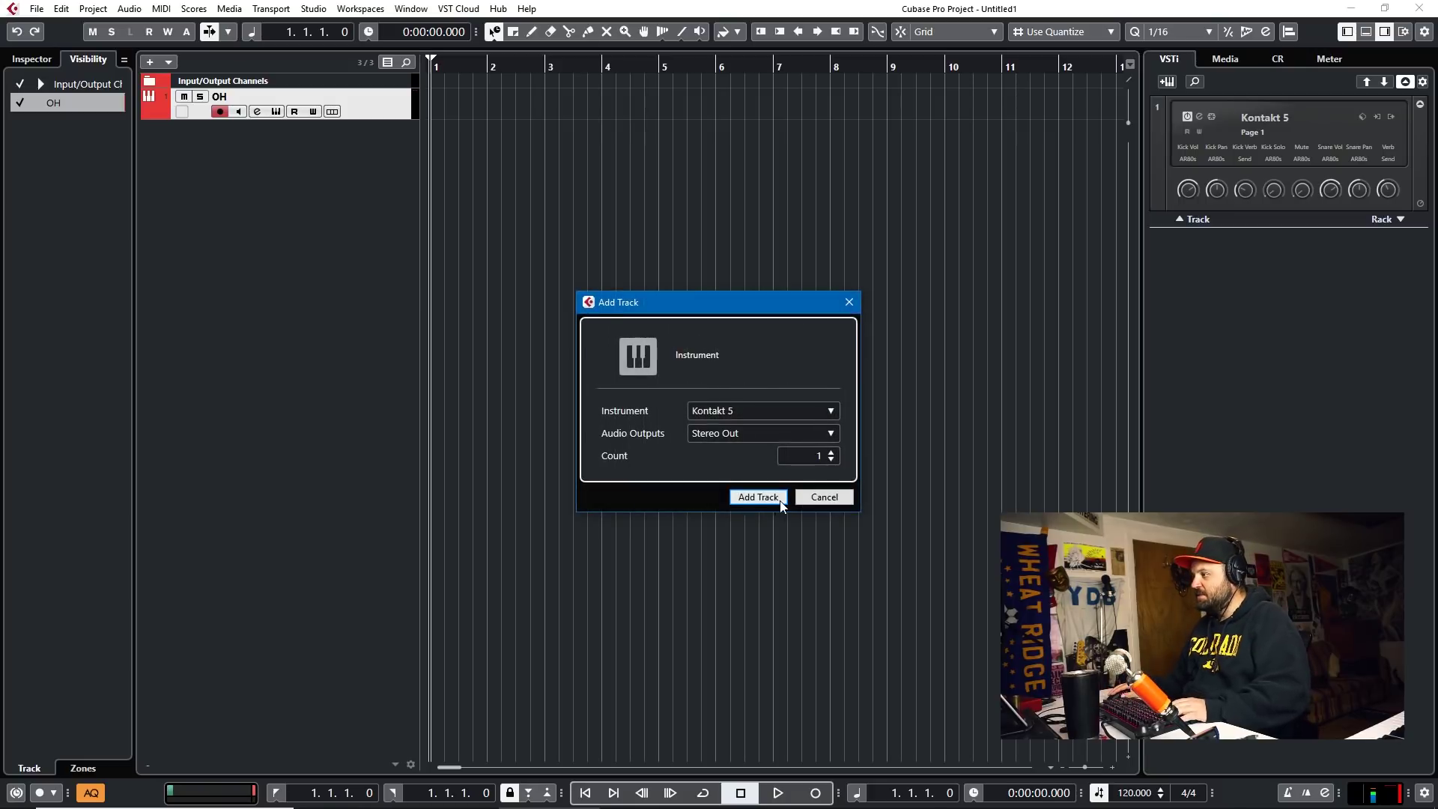
click(758, 493)
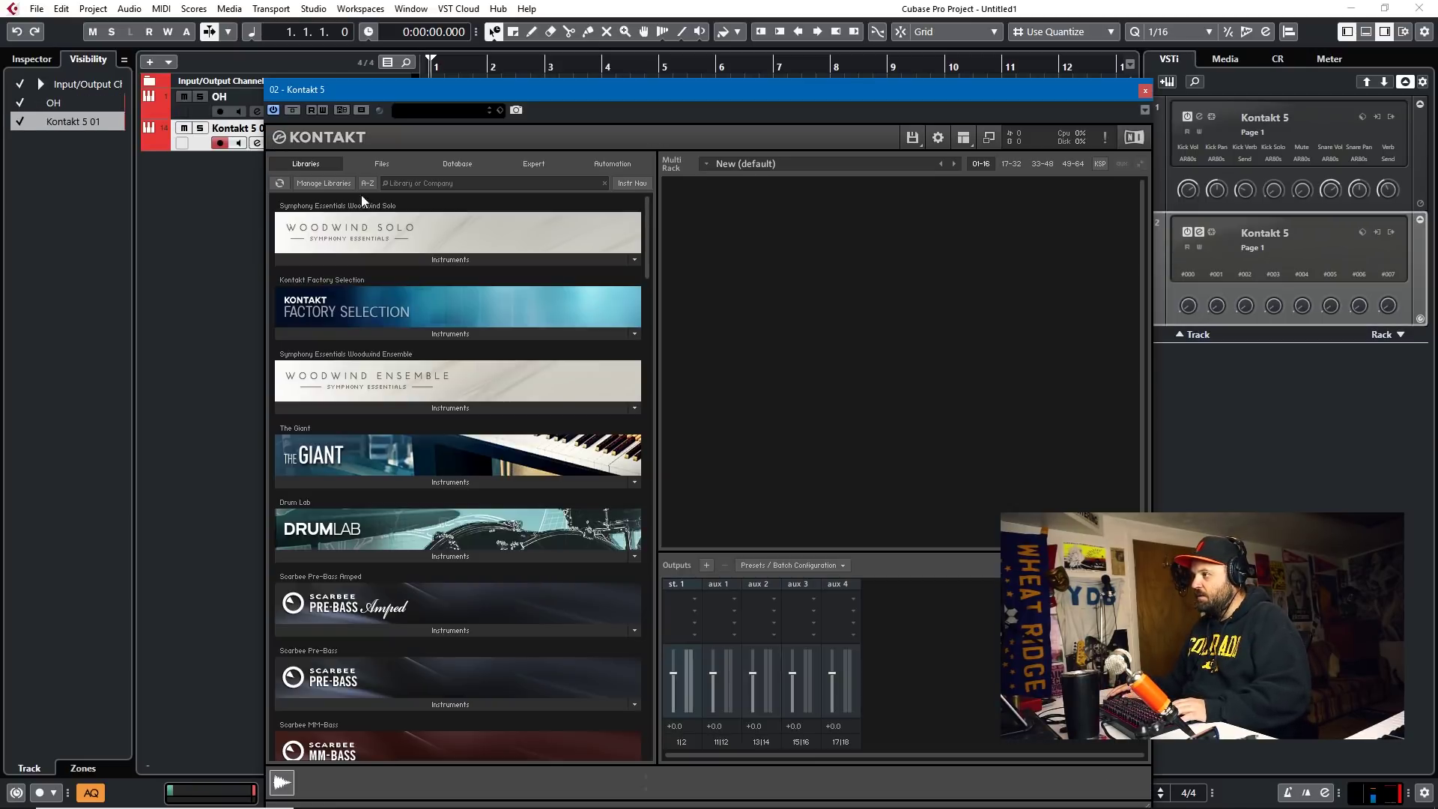
click(401, 183)
text(ab)
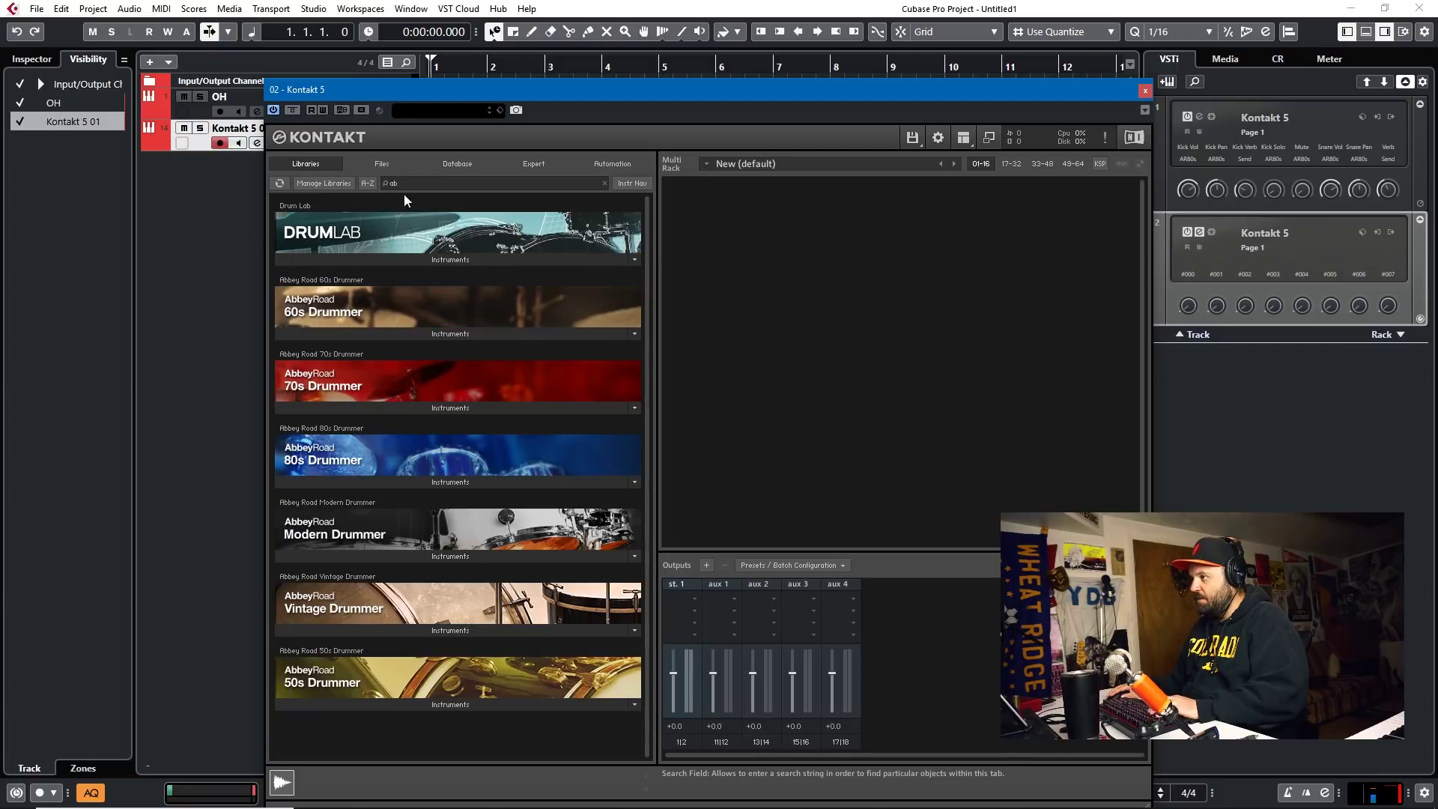
click(416, 408)
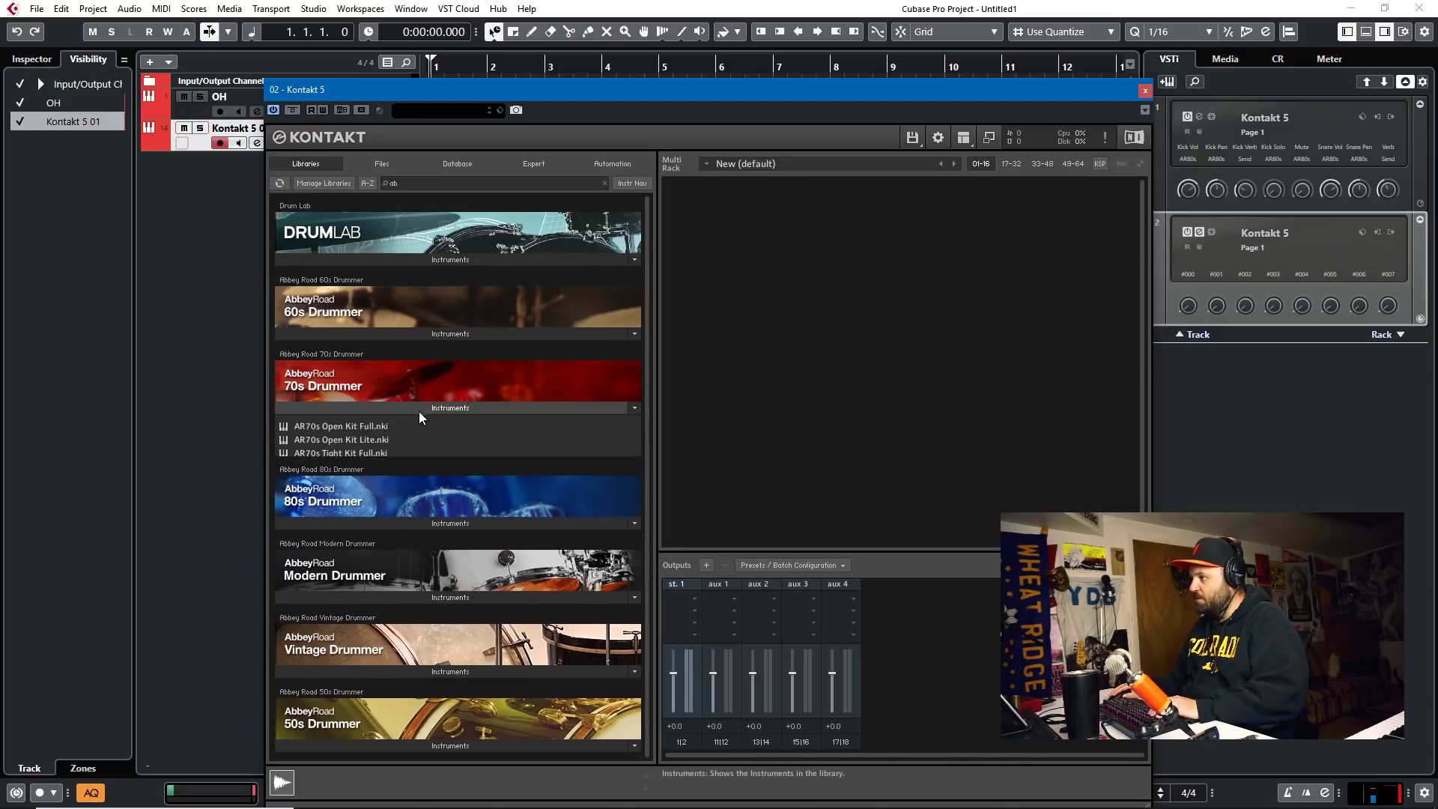
double_click(353, 438)
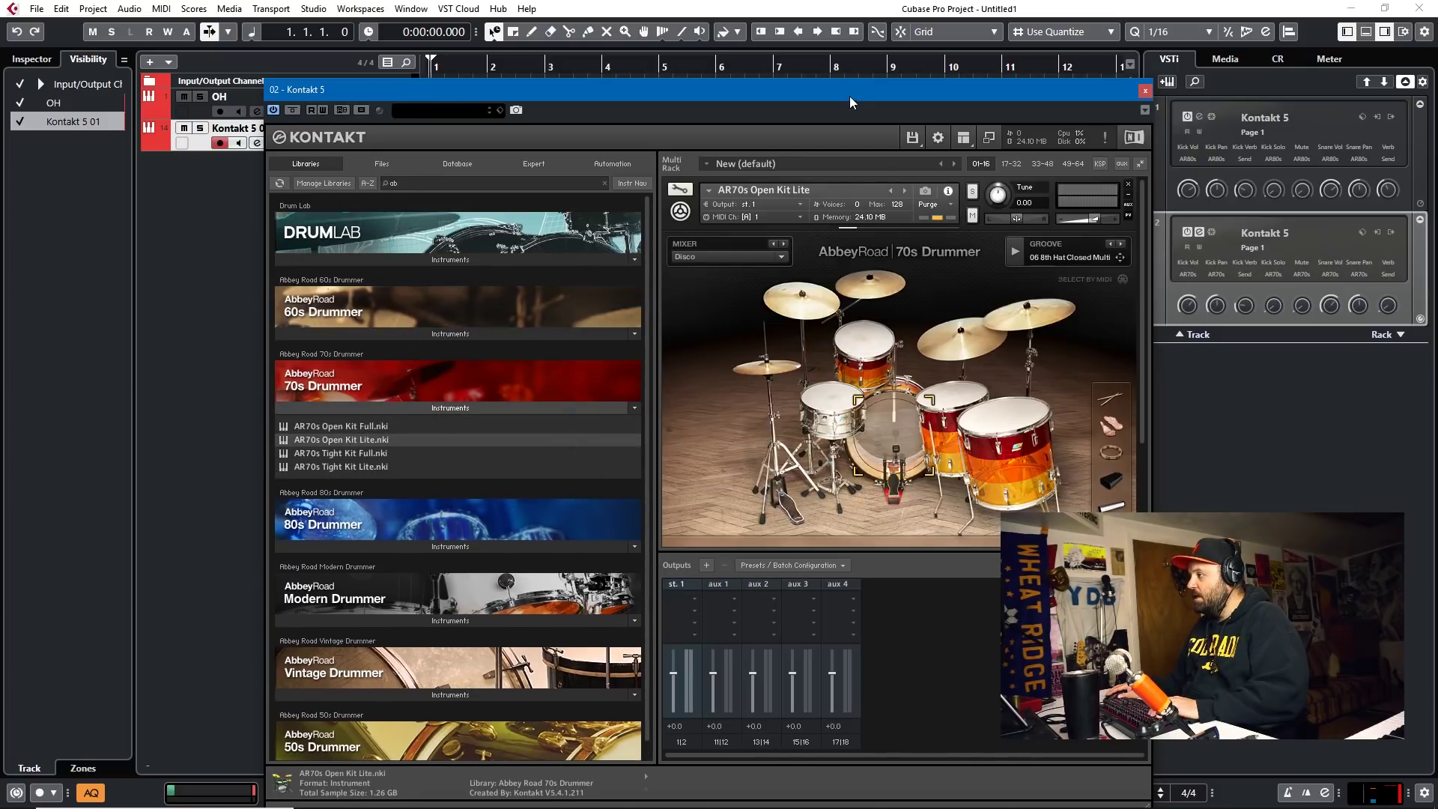
- Drag the 09 8th Hat Closed Multi groove onto the Kontakt 5 01 track as a MIDI part
scroll(899, 360, down, 2)
drag(752, 105, 1159, 82)
scroll(1250, 337, down, 2)
click(1121, 462)
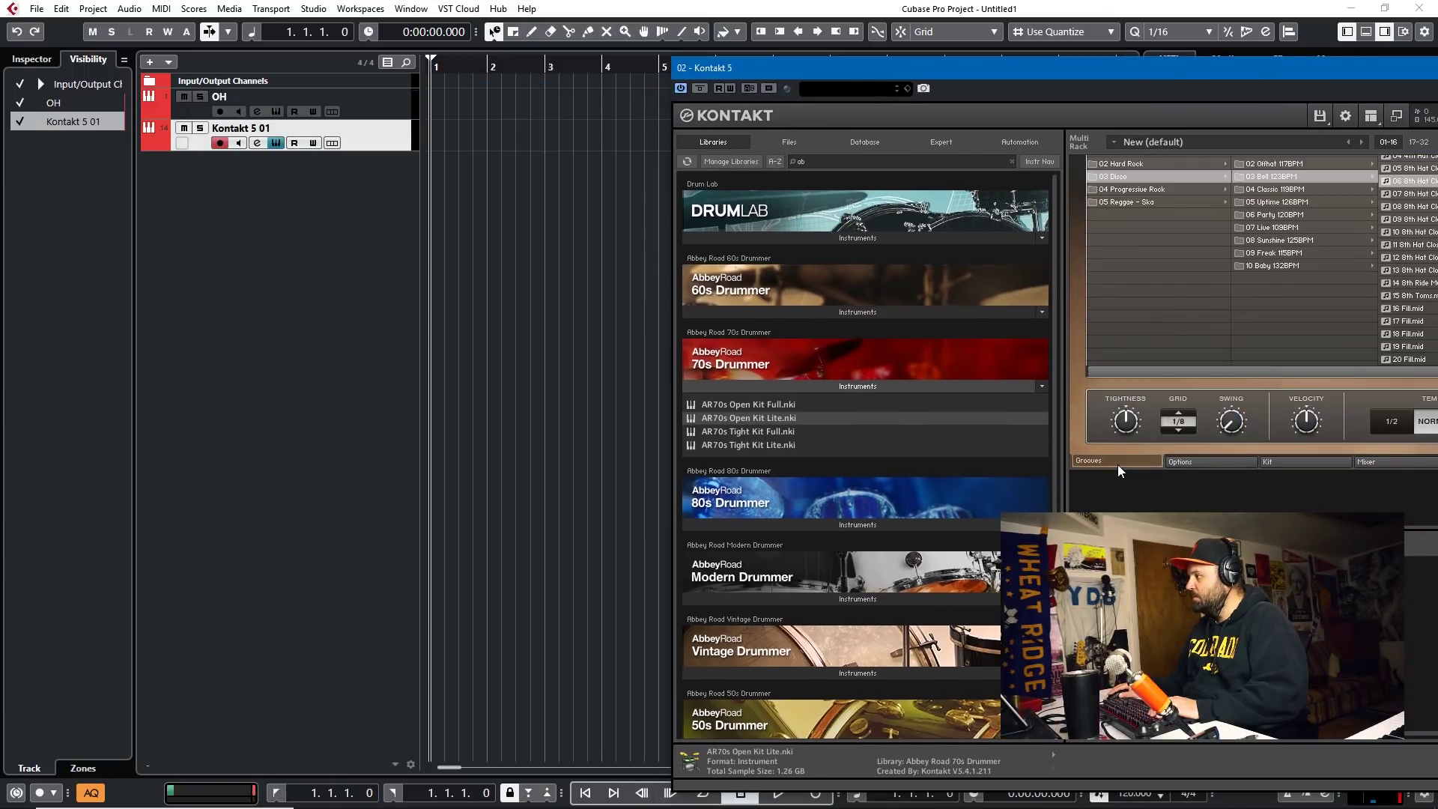
click(1391, 221)
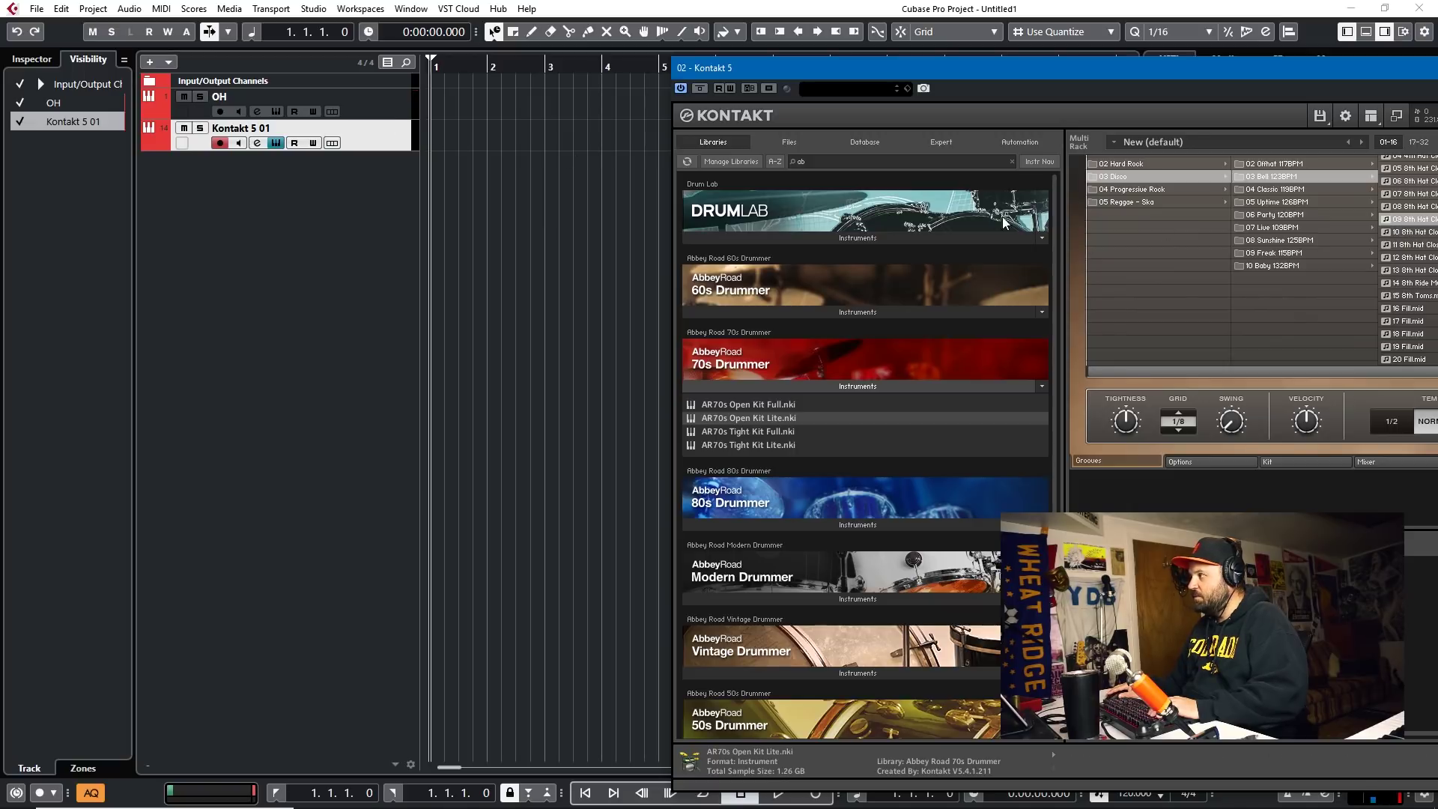
drag(1168, 72, 996, 102)
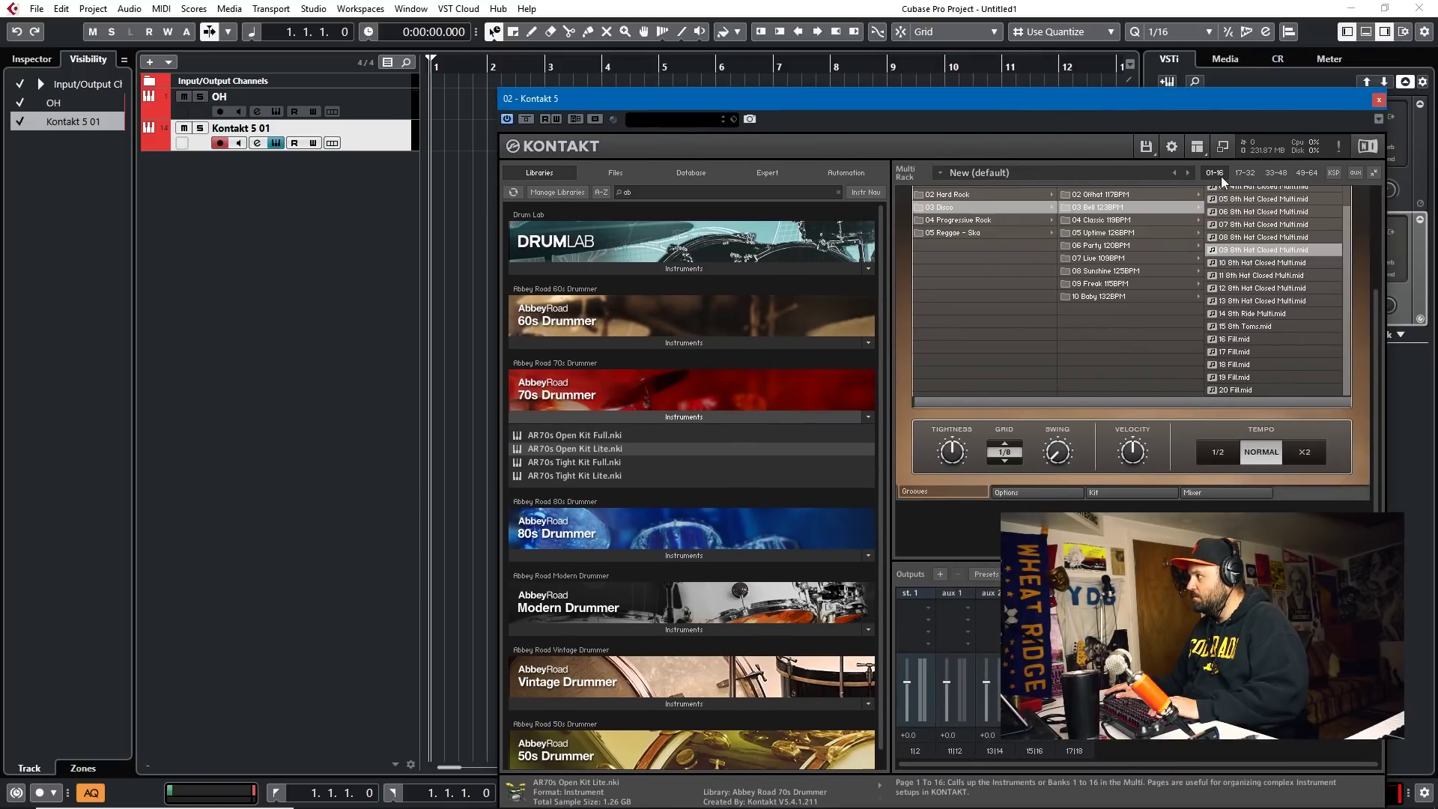
scroll(1241, 248, up, 3)
scroll(1241, 248, up, 2)
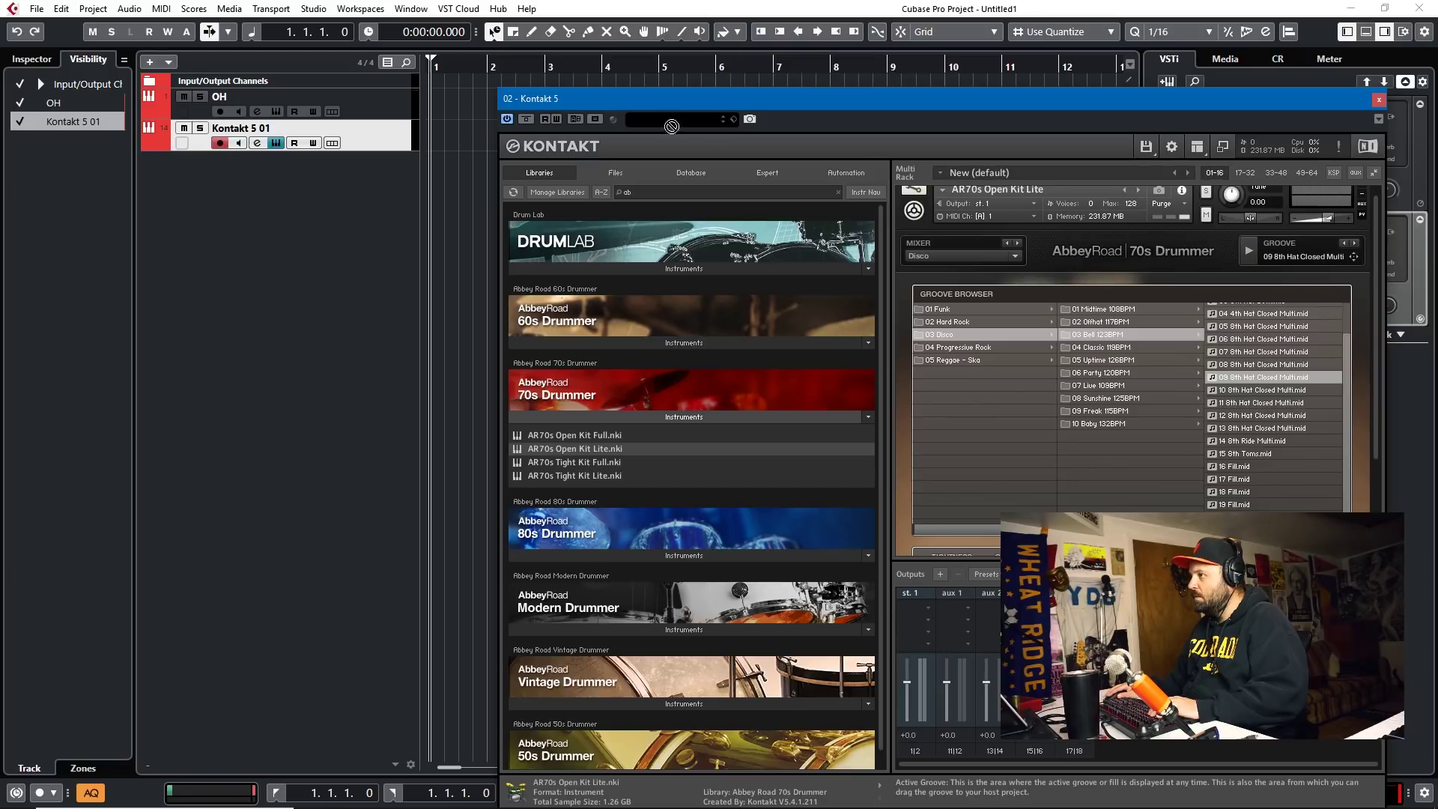
drag(1303, 256, 445, 141)
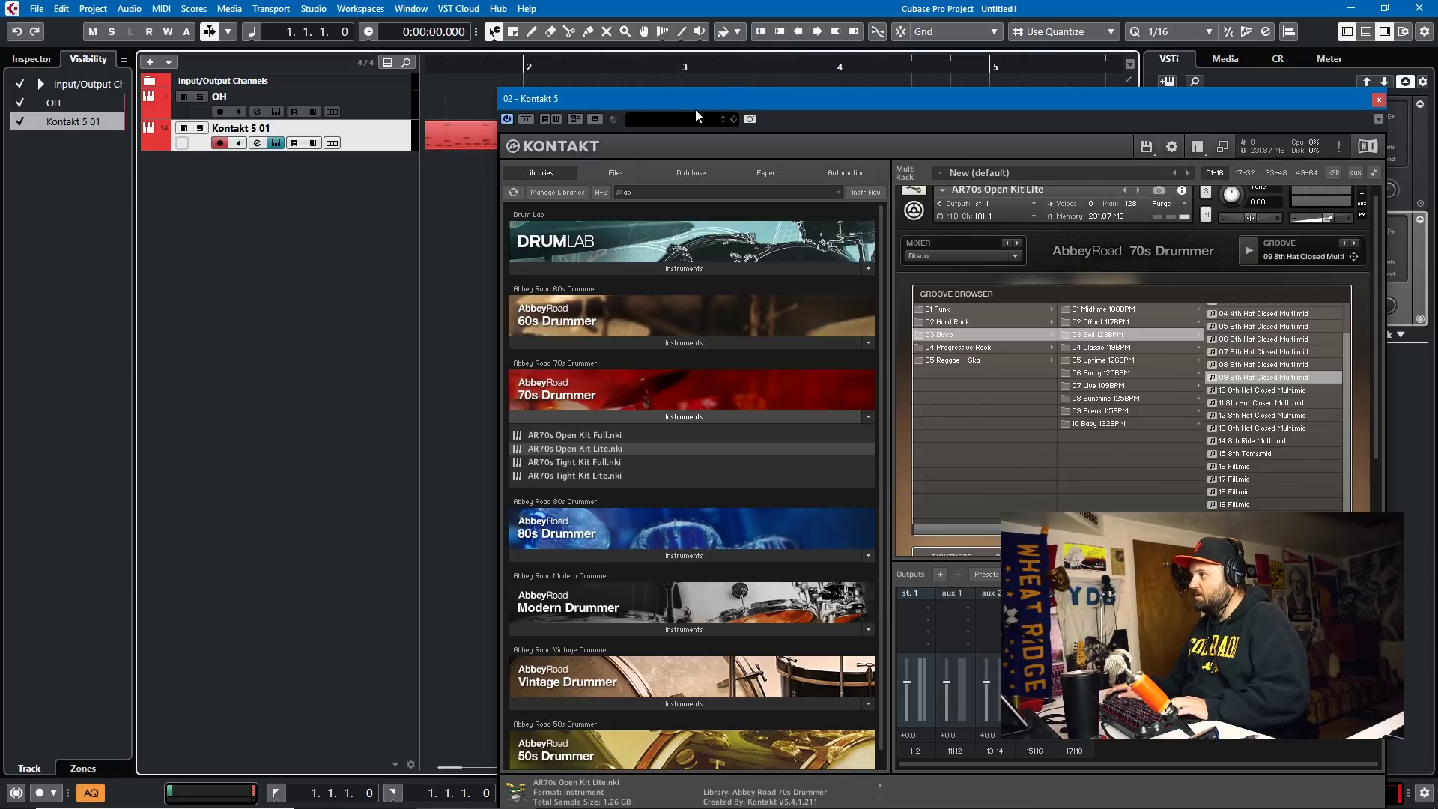
drag(695, 101, 1130, 256)
- Cycle bars 1–3 around the groove and dissolve the part by Separate Pitches
key(h)
key(h)
key(h)
click(409, 145)
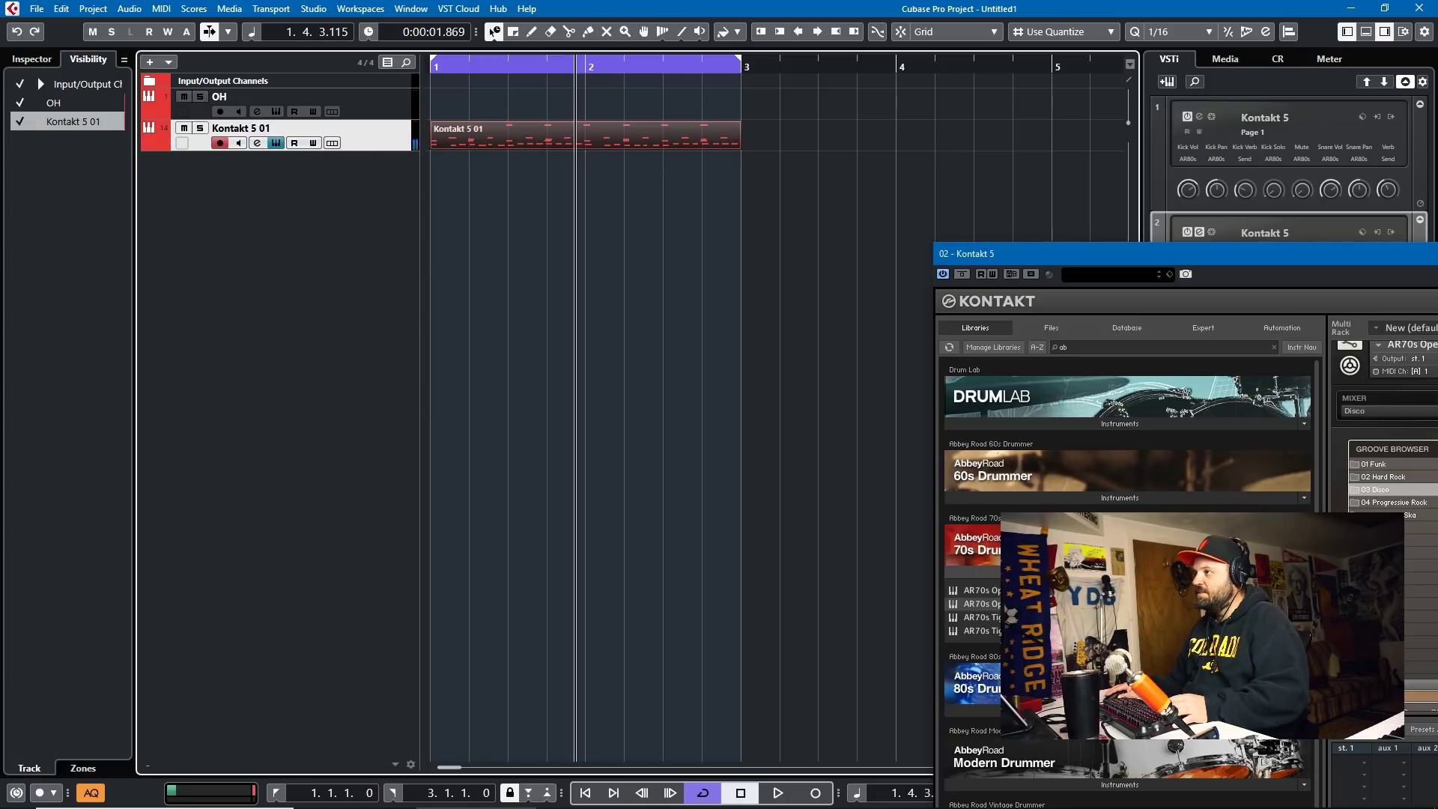
click(161, 9)
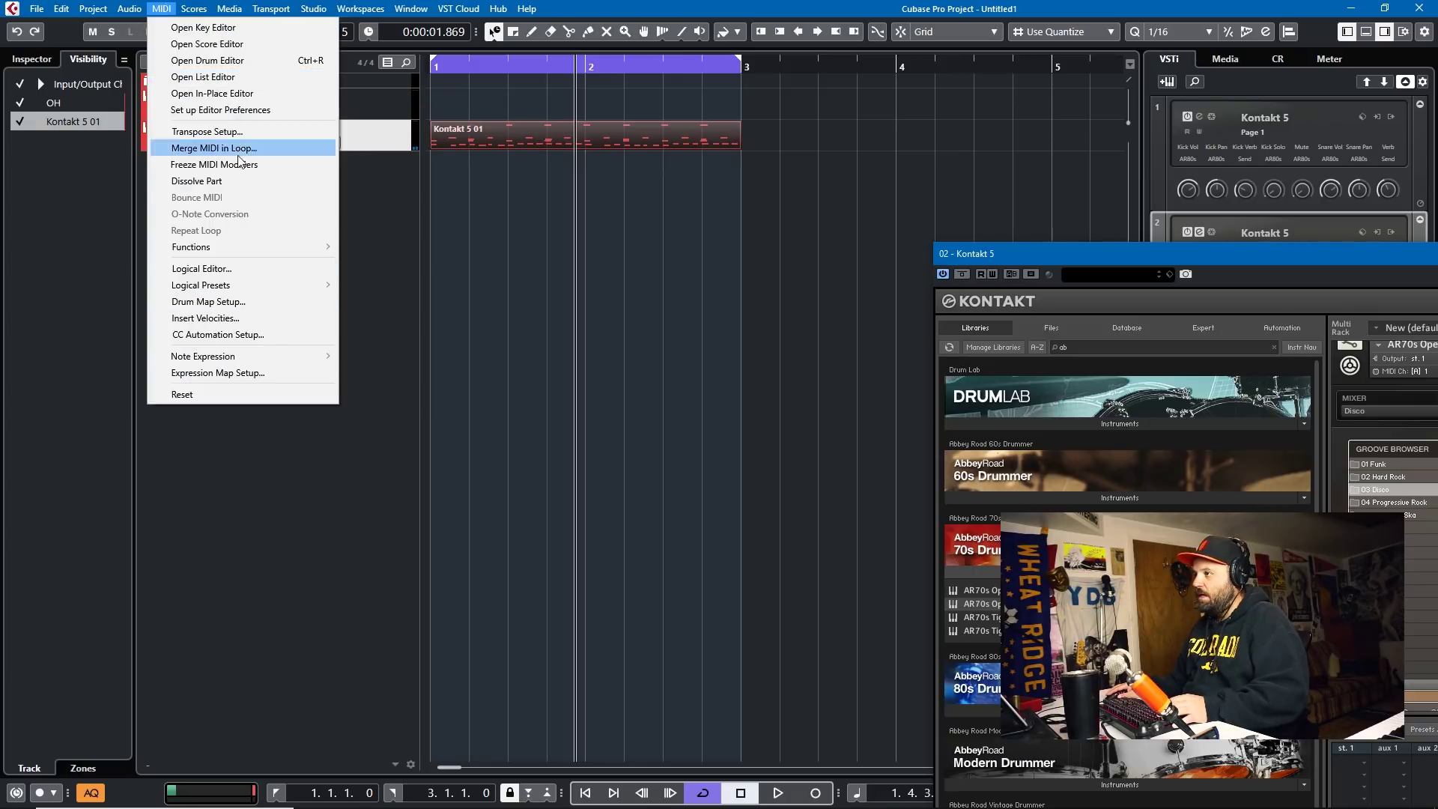
click(239, 180)
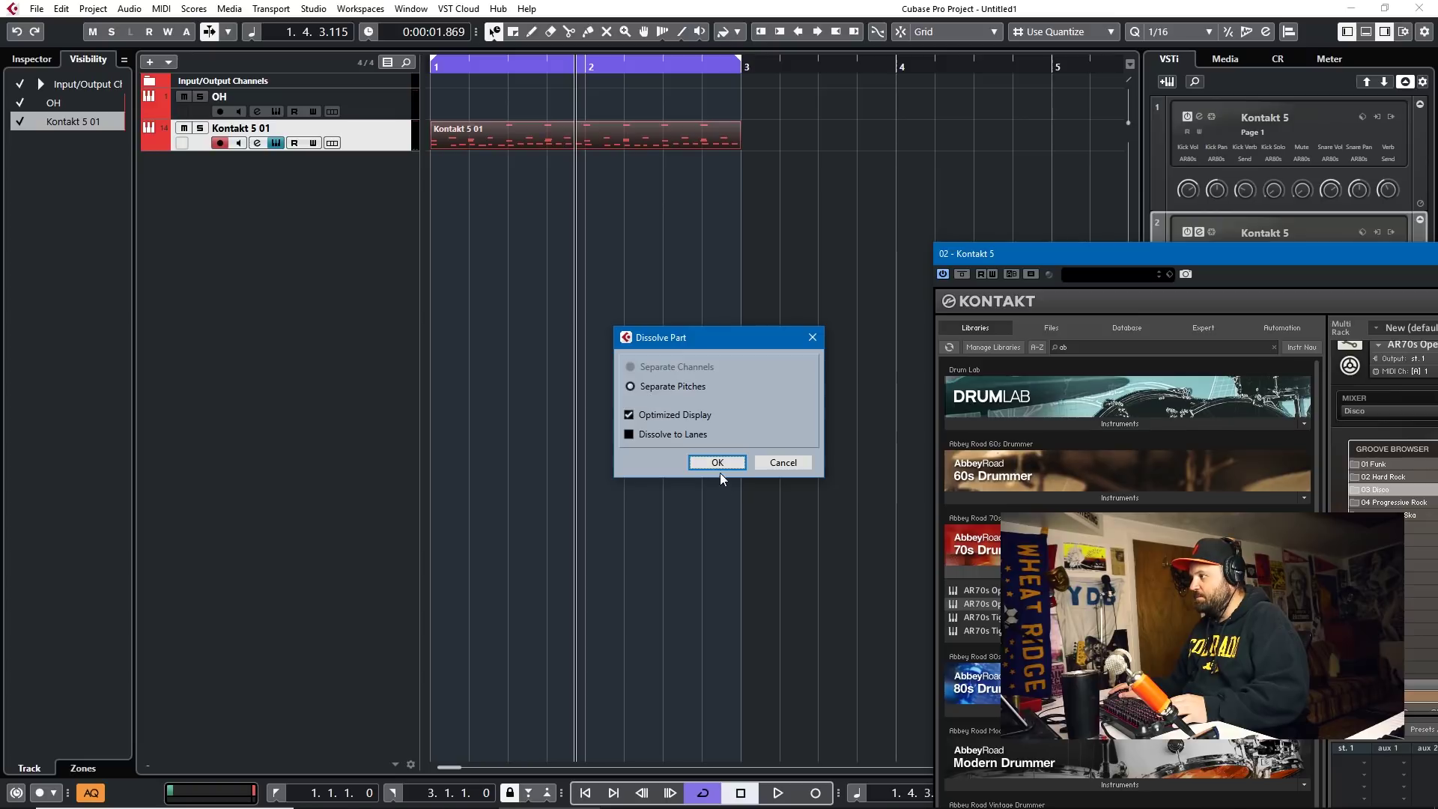
click(718, 465)
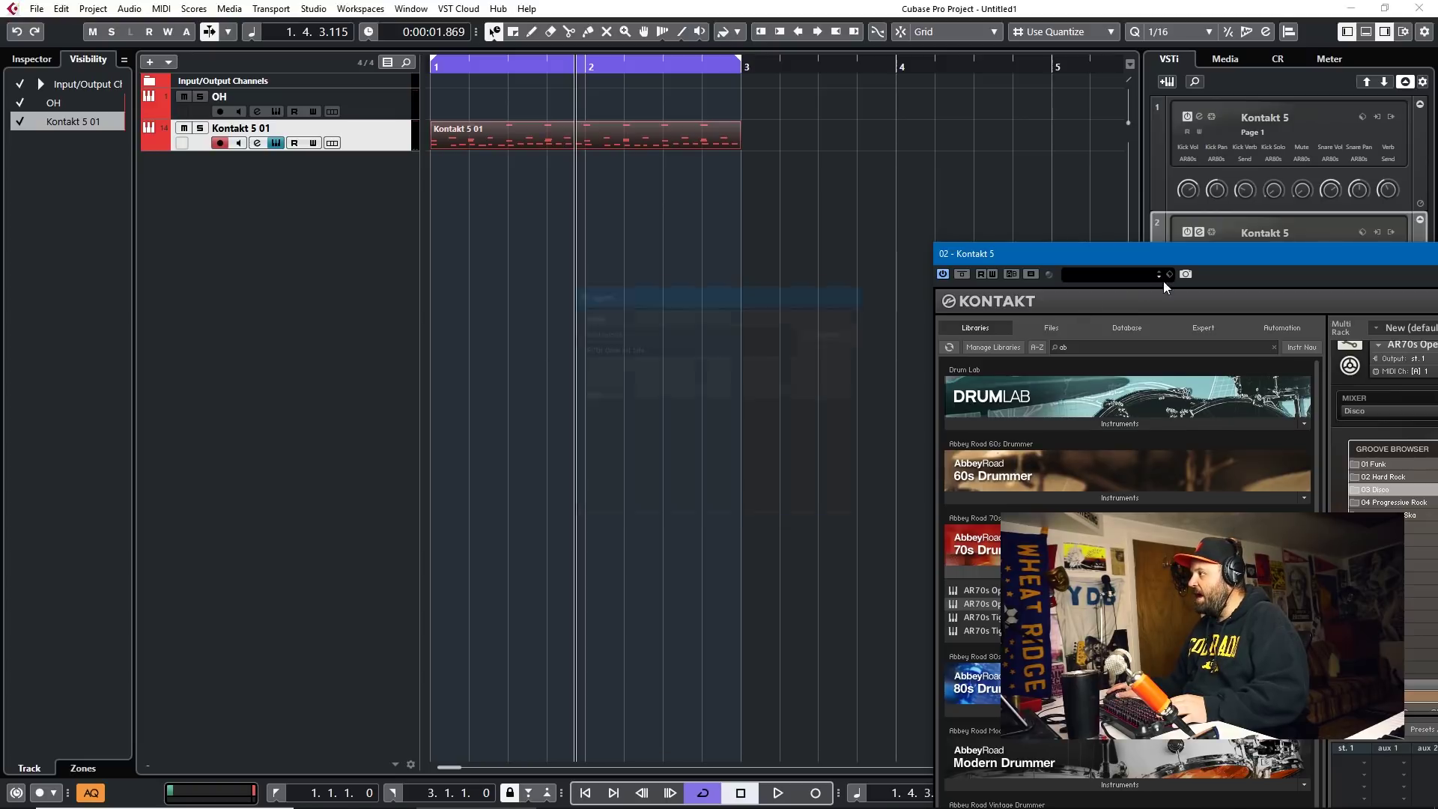
drag(1177, 252, 303, 492)
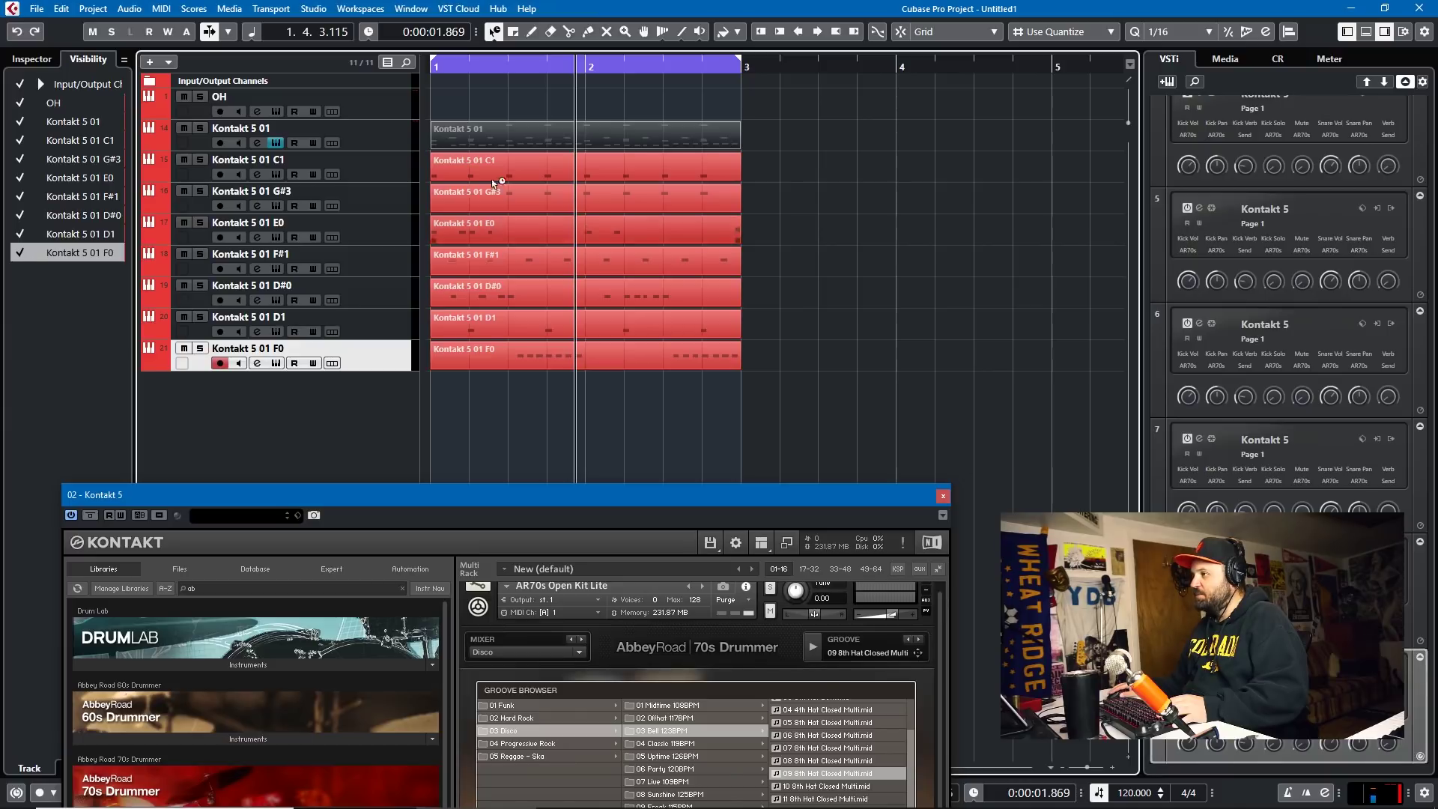
- Solo the seven dissolved drum tracks, audition them with Kontakt's mixer, then close Kontakt
click(387, 170)
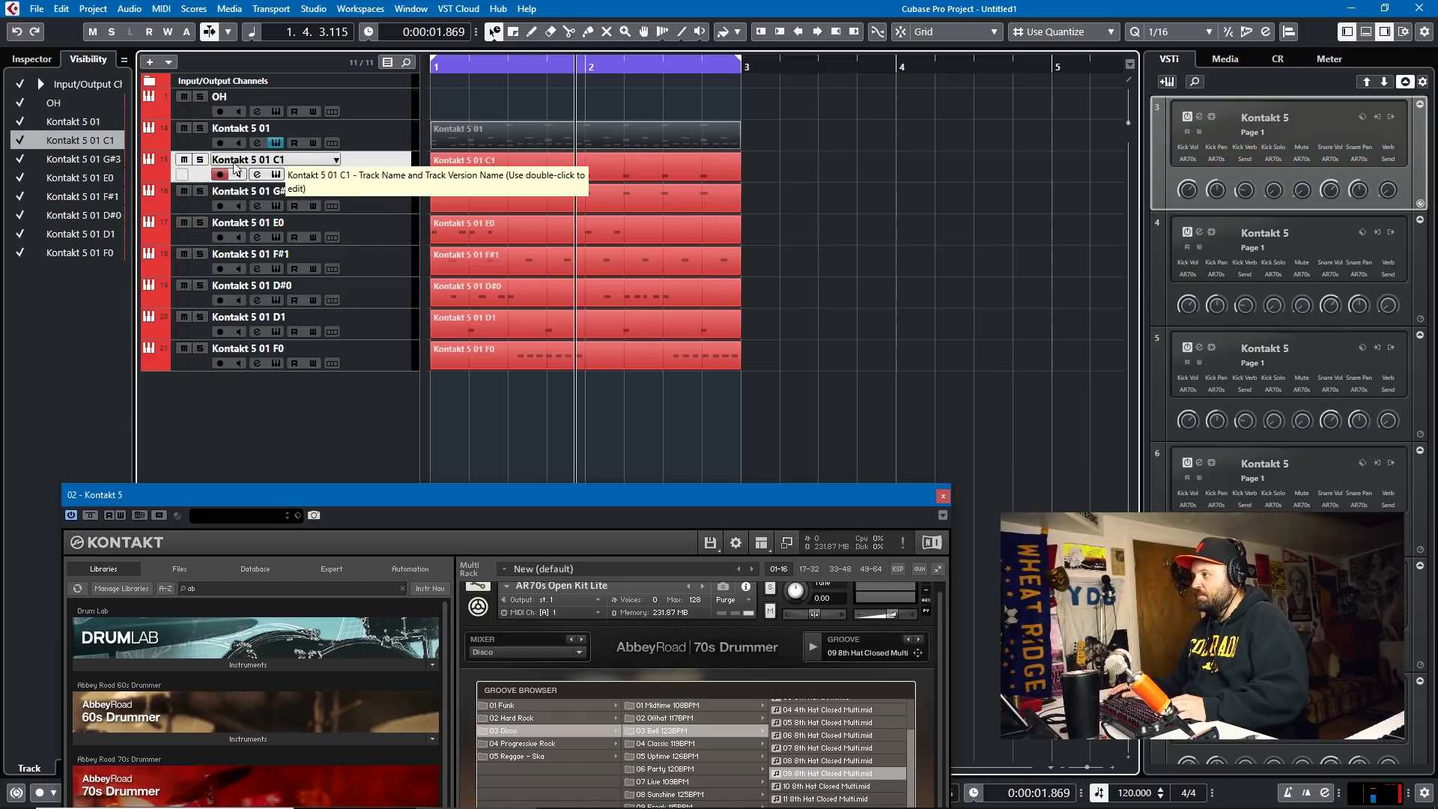
key(s)
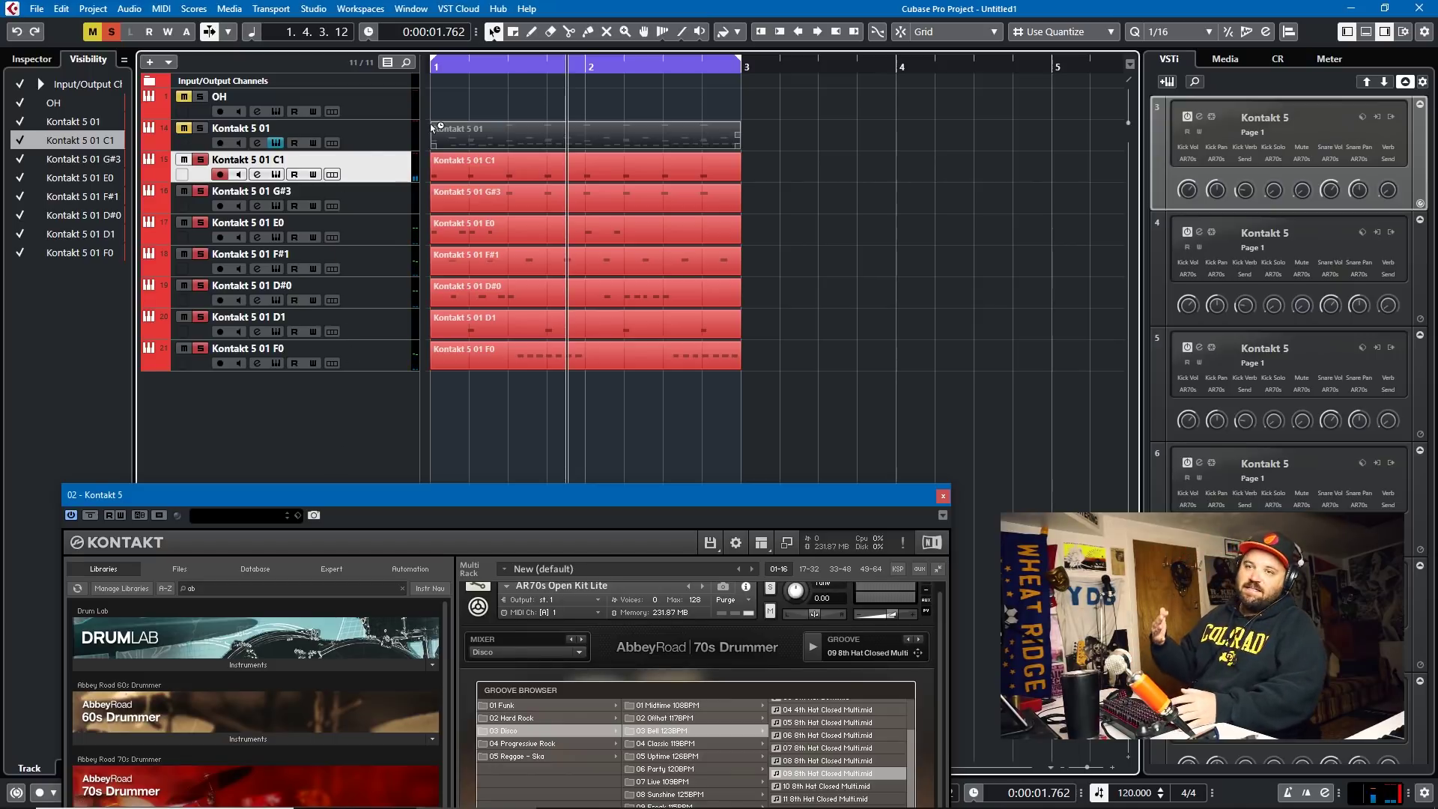
click(473, 161)
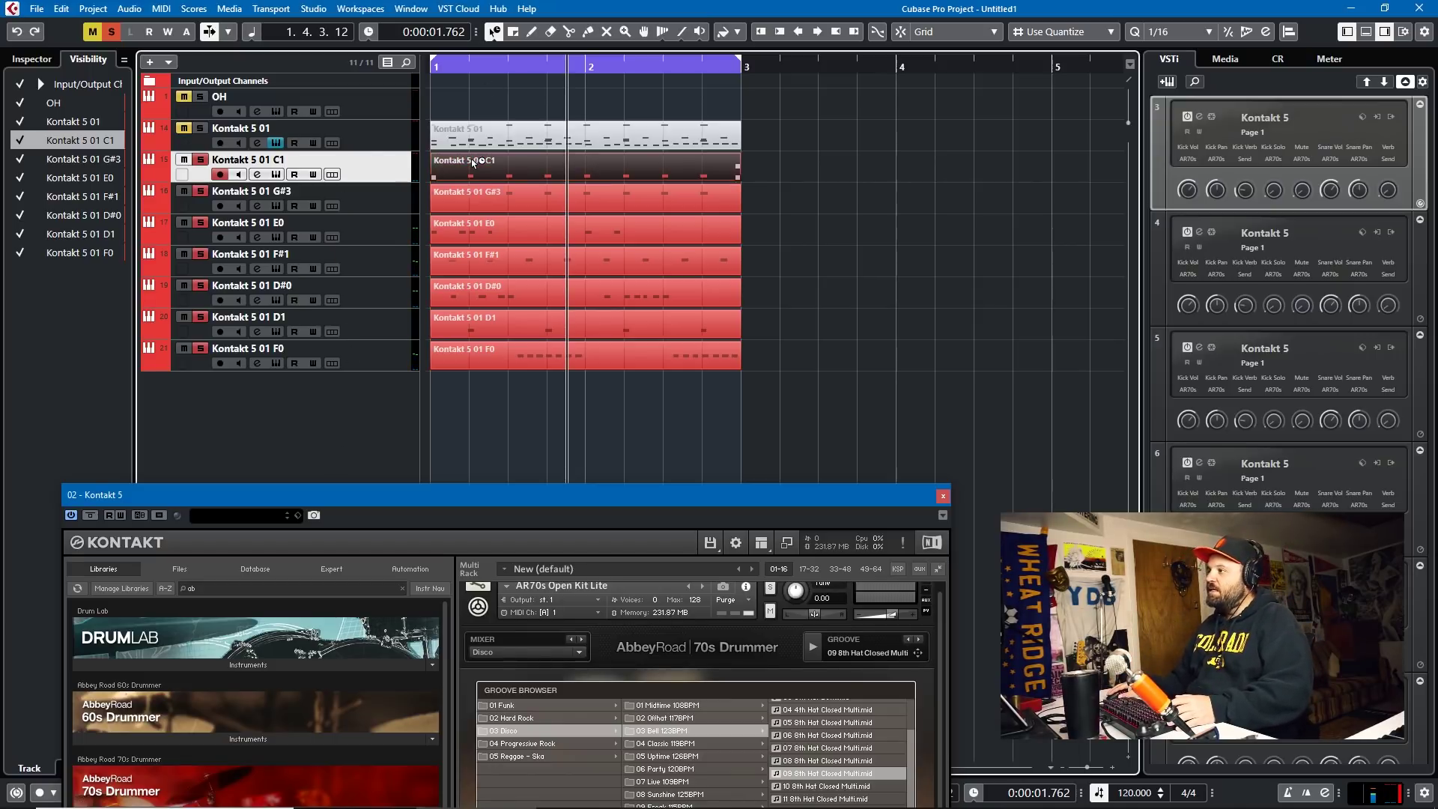
drag(681, 496, 726, 69)
scroll(721, 392, down, 5)
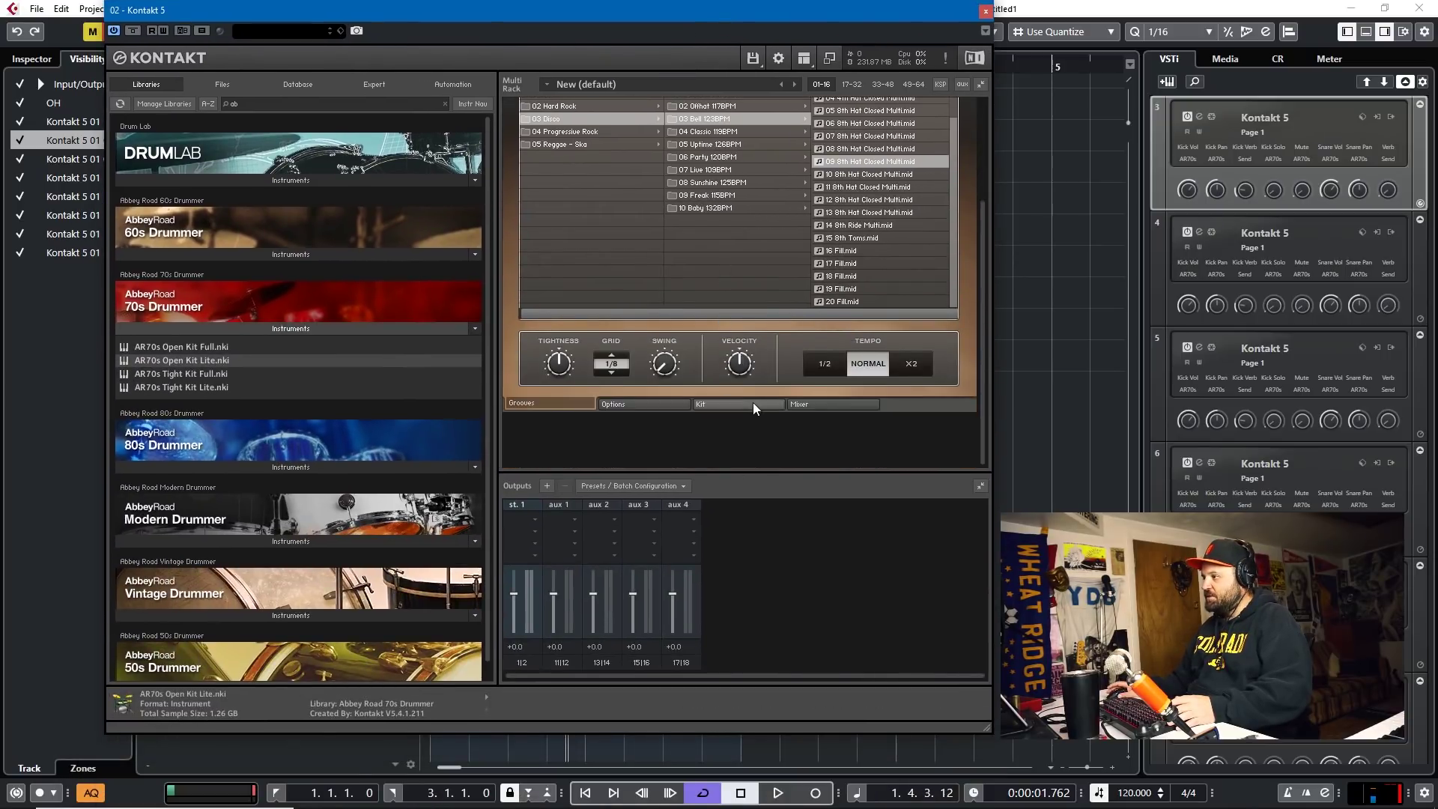
drag(376, 10, 546, 142)
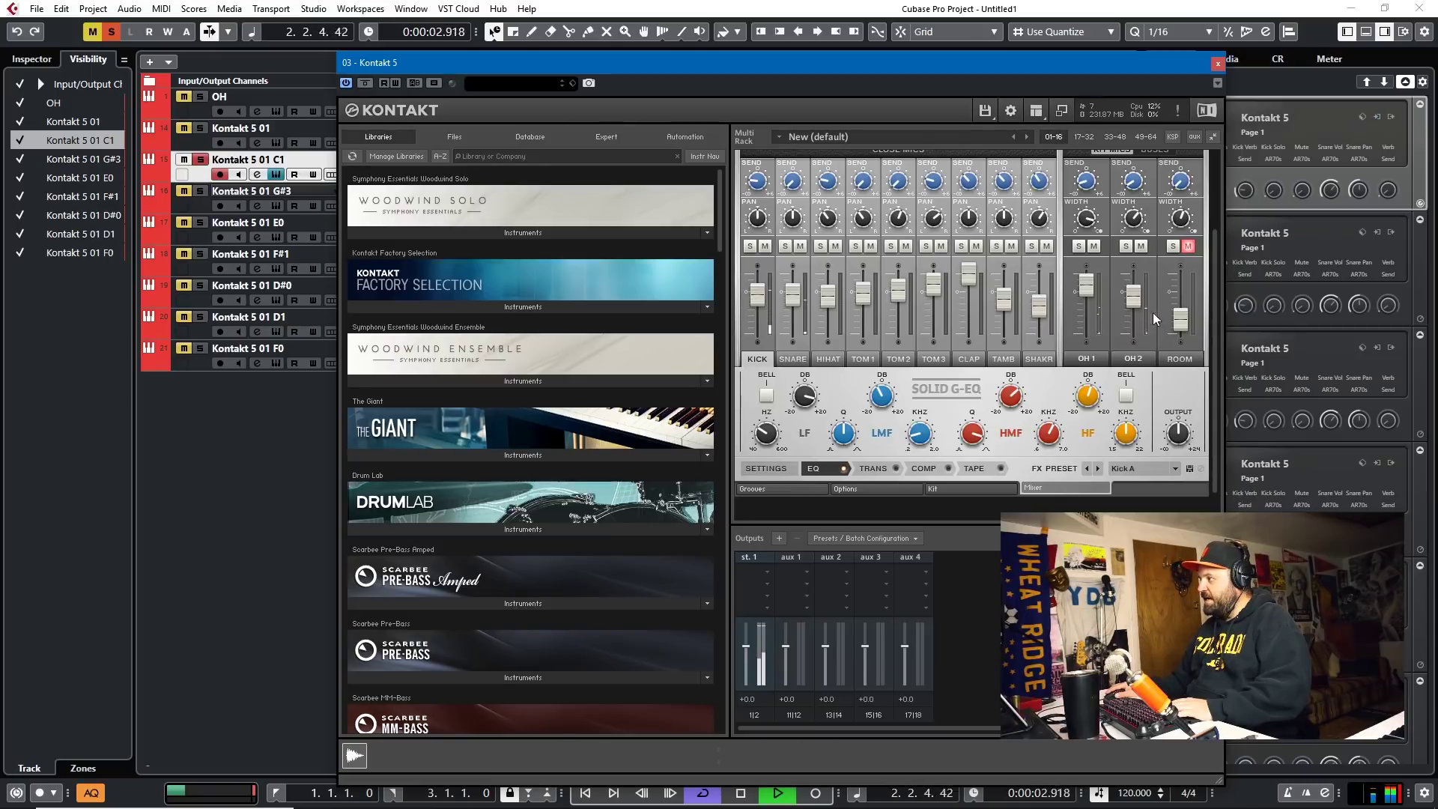
key(space)
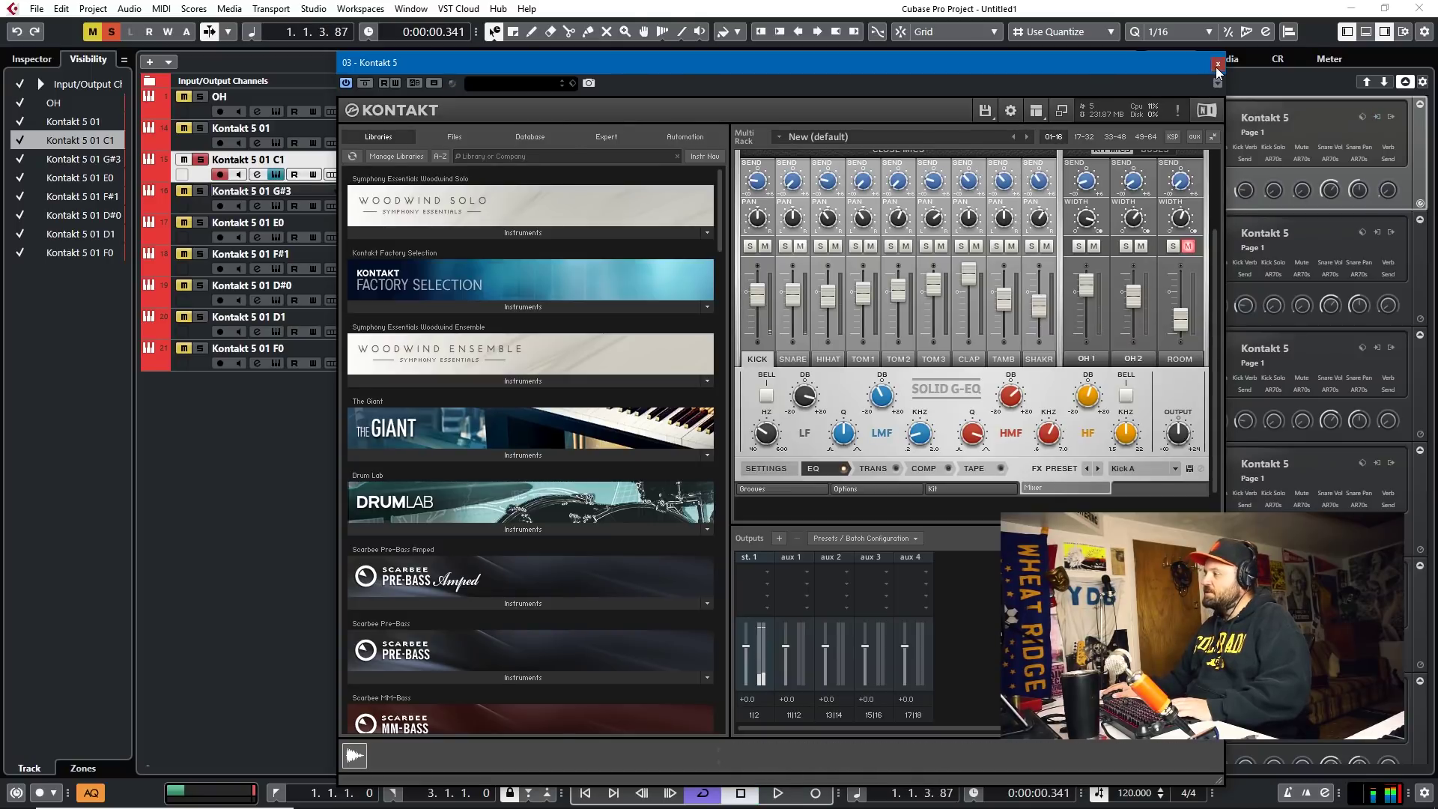
click(1216, 64)
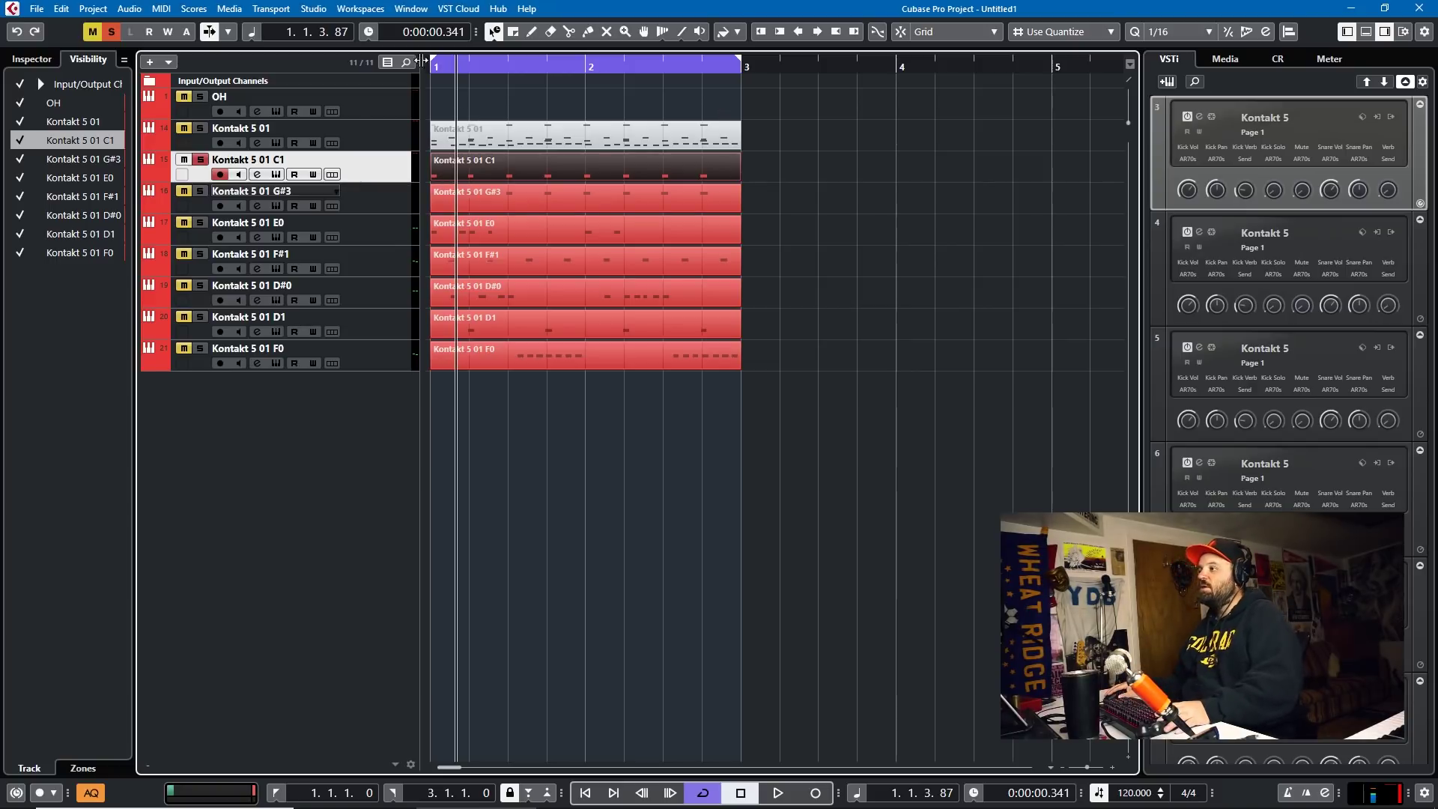
key(F3)
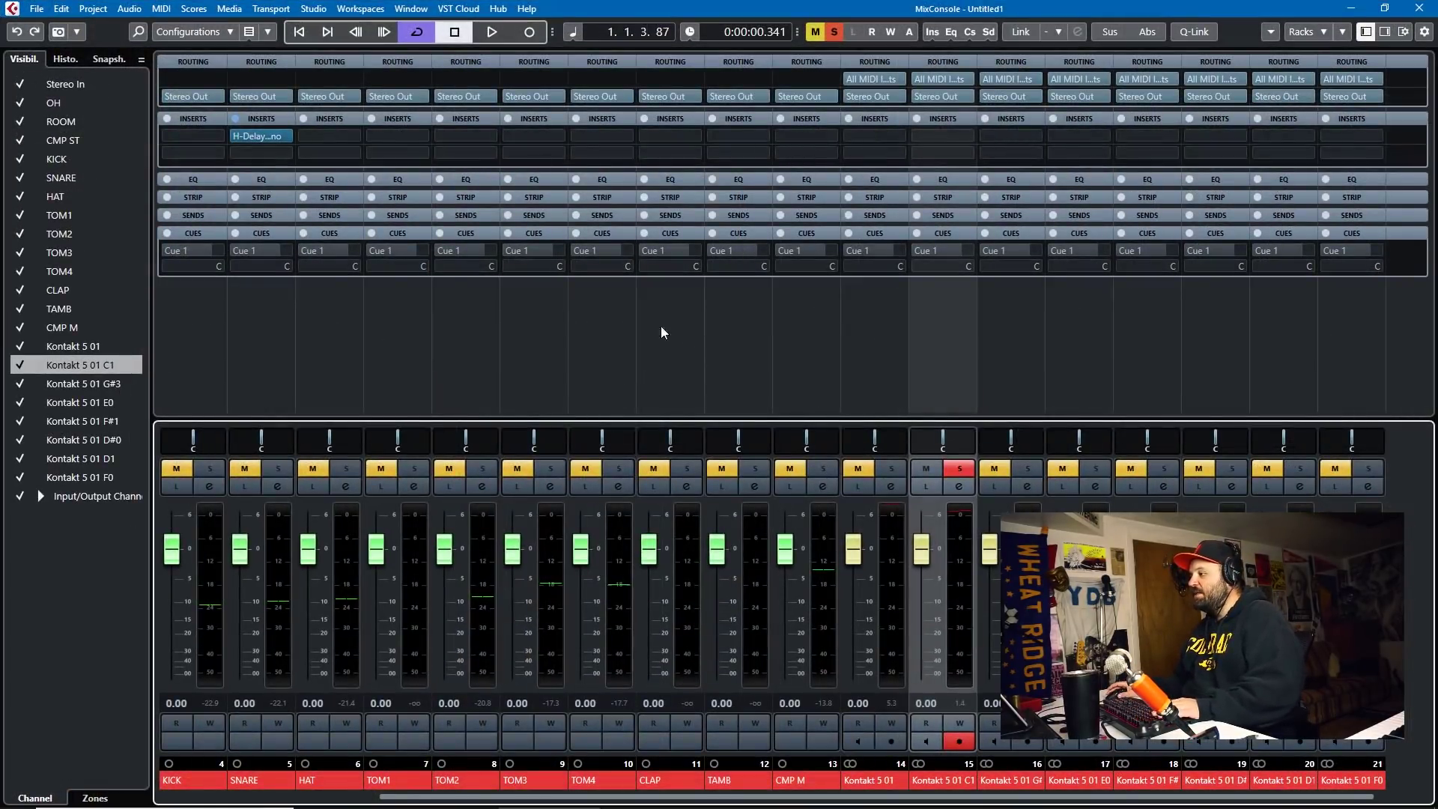
scroll(655, 389, up, 3)
scroll(580, 558, down, 2)
click(209, 376)
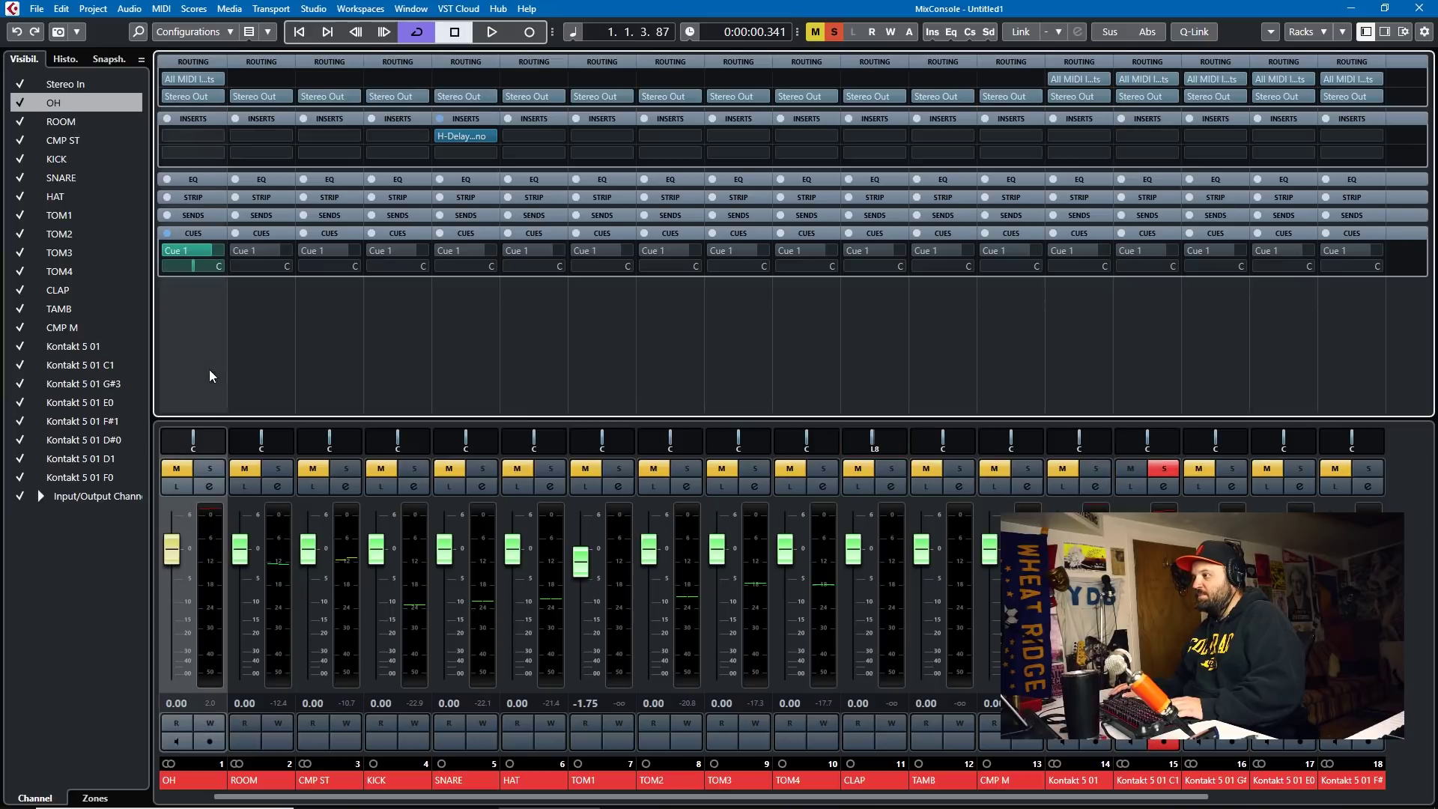
shift+click(932, 365)
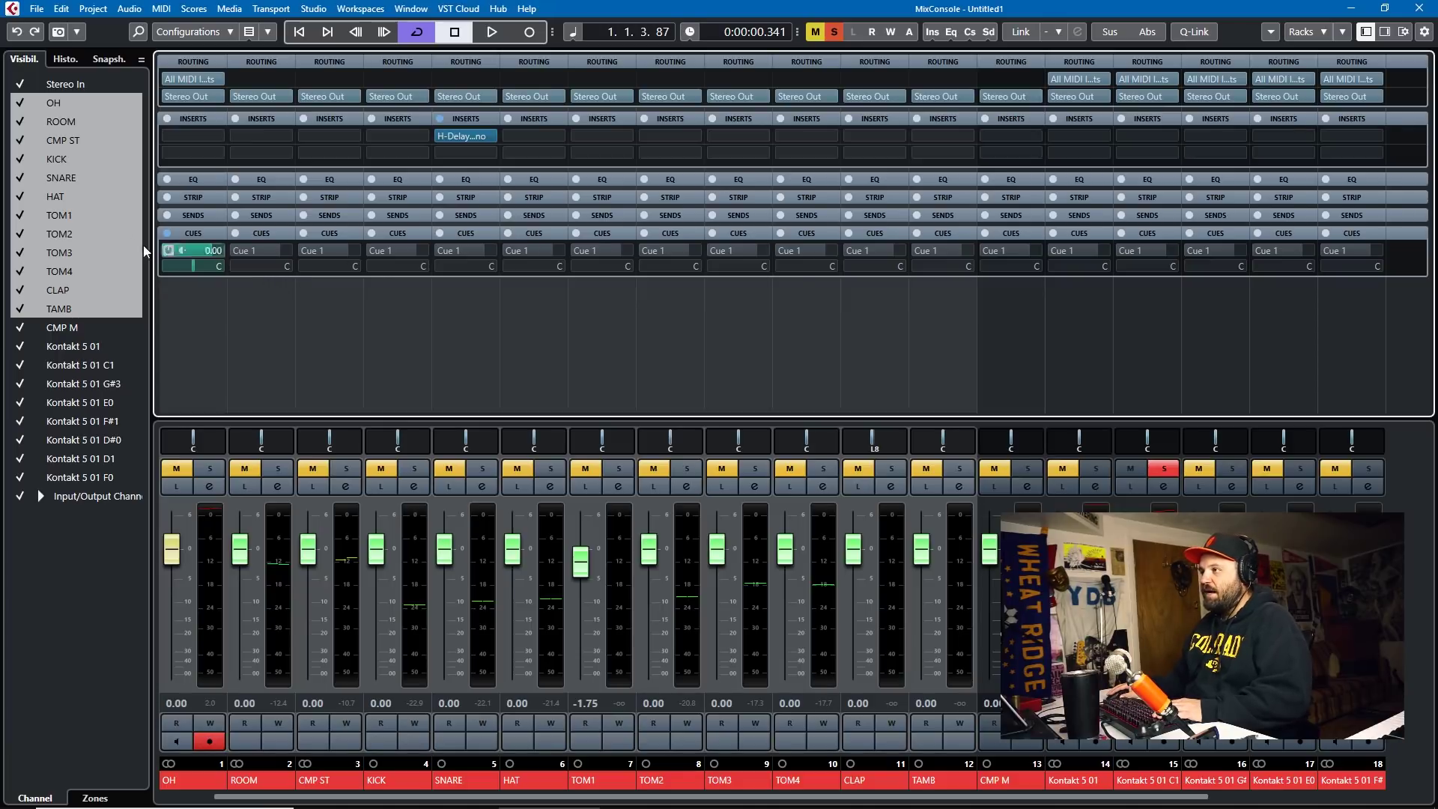
click(251, 400)
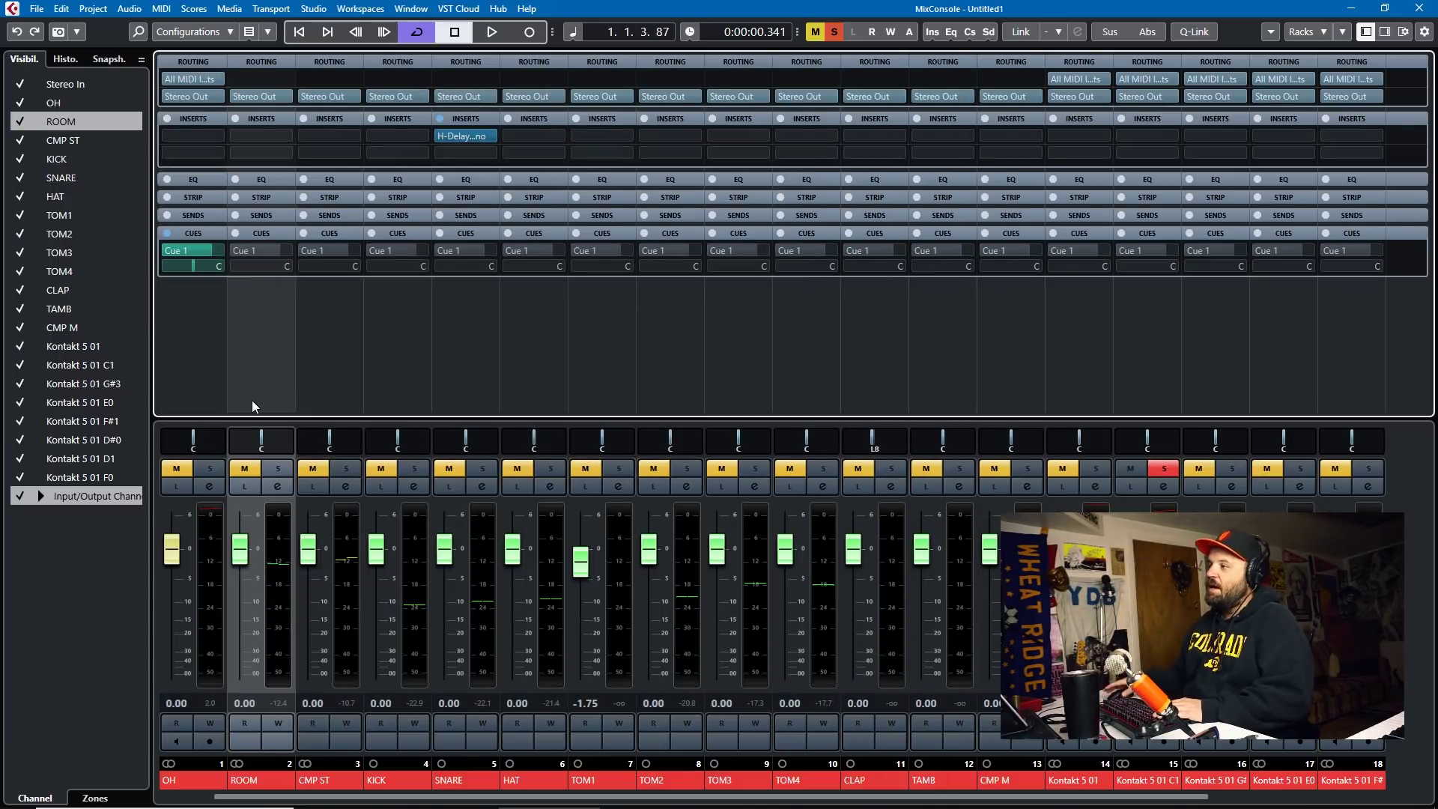
key(alt+Tab)
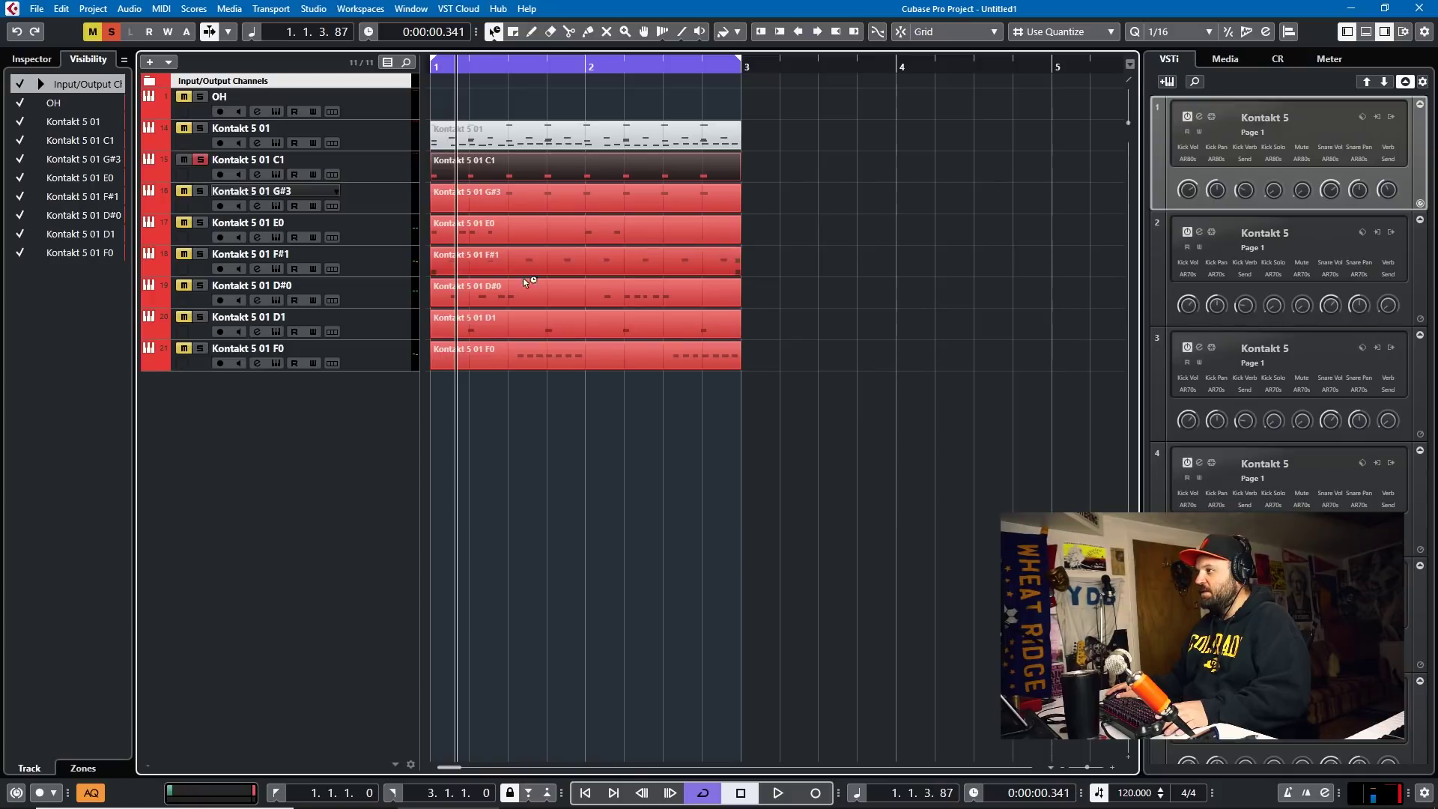
- Reopen the OH track's Kontakt instrument and show its Outputs Presets / Batch Configuration options
click(275, 111)
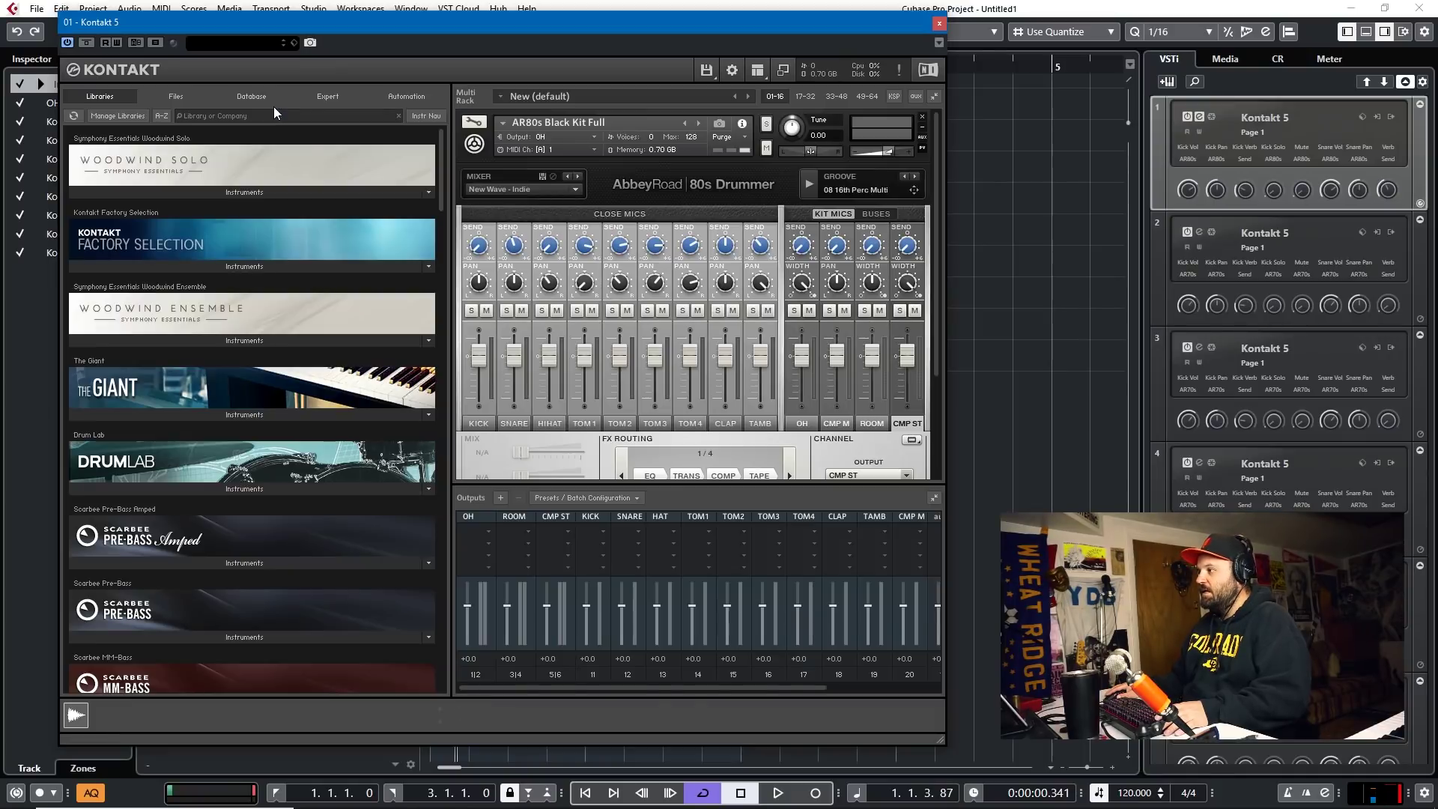
click(639, 498)
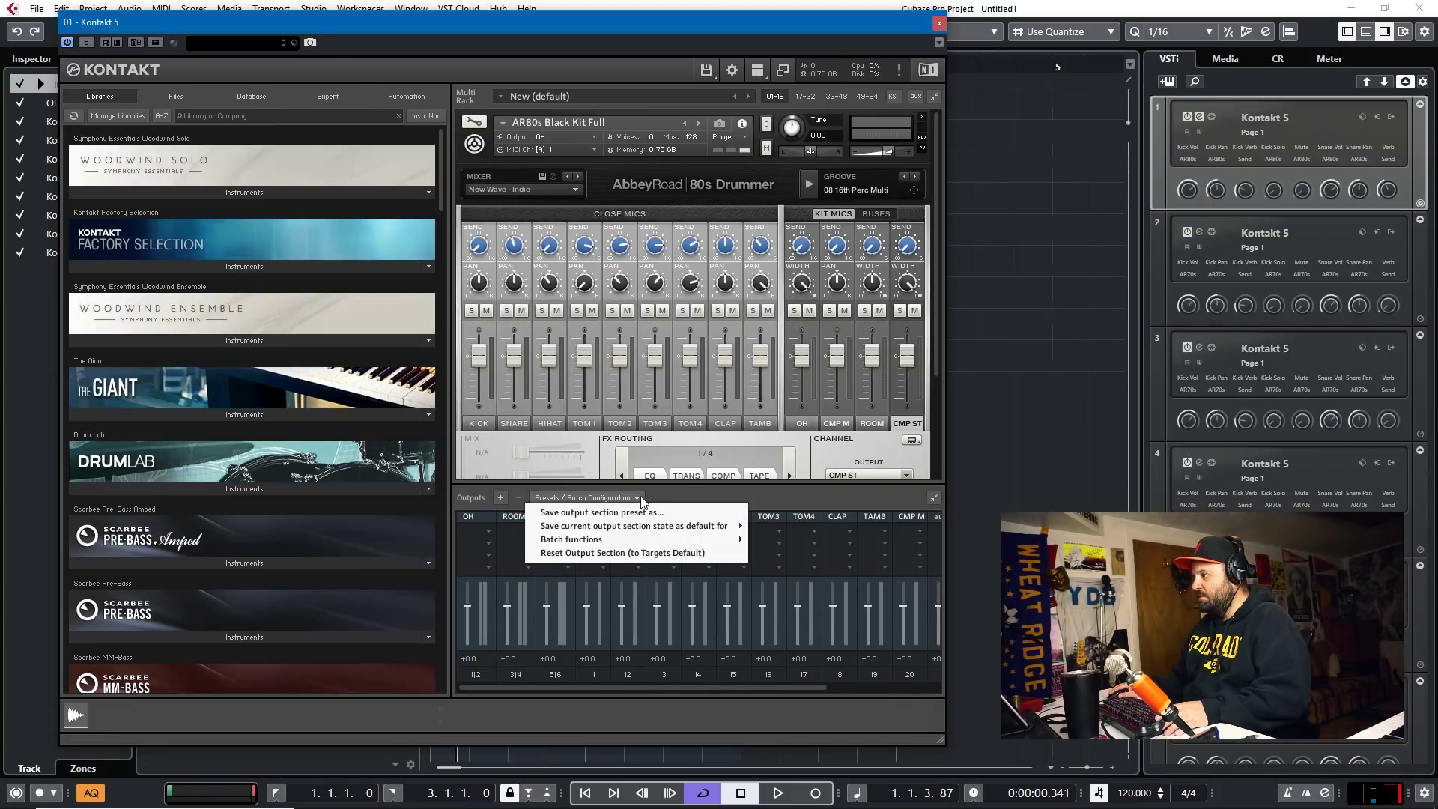